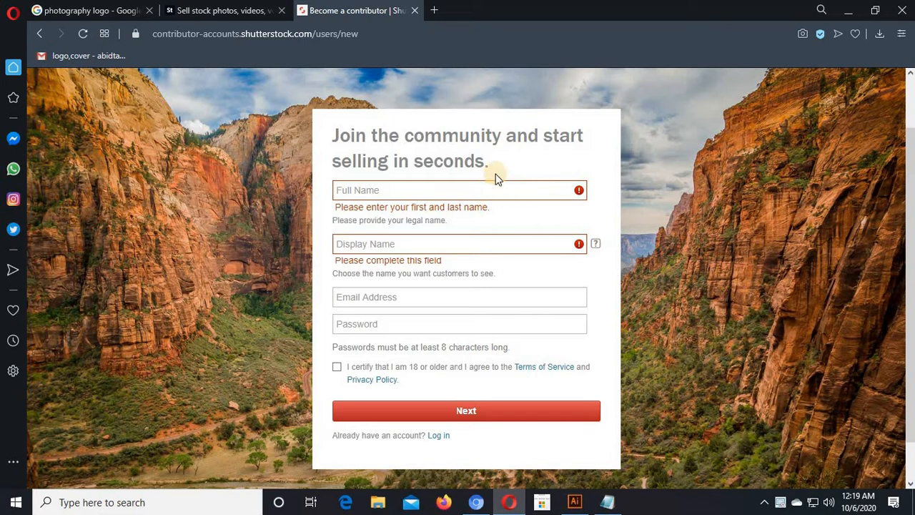
# - Look over the full name, display name, email and password fields of the Shutterstock contributor sign-up form
pyautogui.click(451, 191)
pyautogui.click(466, 242)
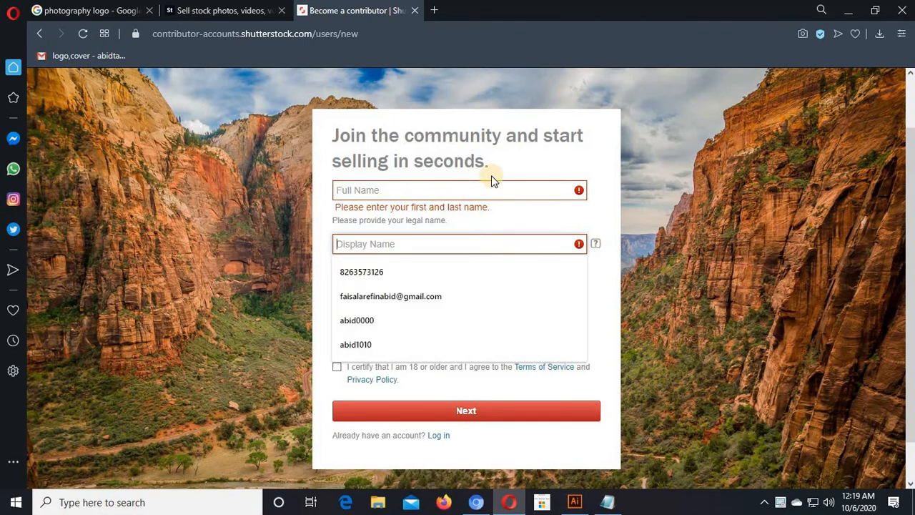
pyautogui.click(499, 167)
pyautogui.click(486, 247)
pyautogui.click(514, 167)
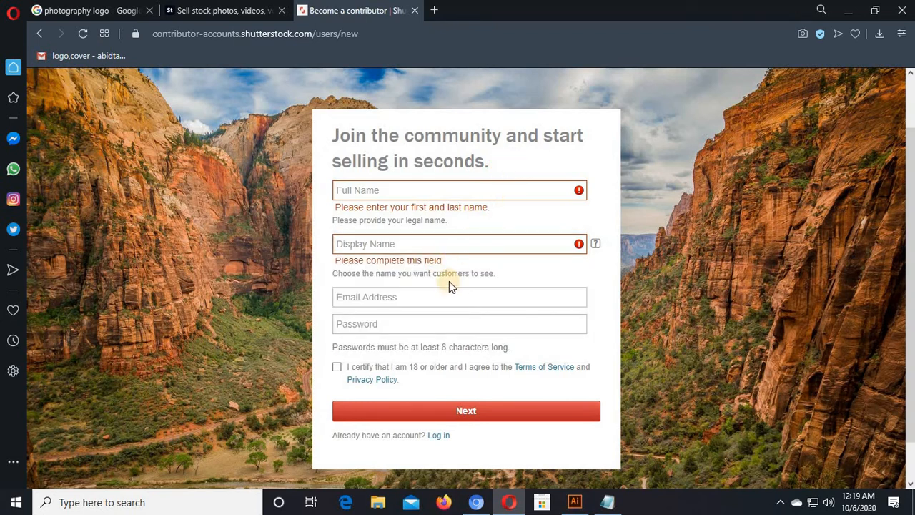
pyautogui.click(448, 323)
pyautogui.click(521, 274)
# - Switch to Chromium and open the account settings of the existing Shutterstock contributor account
pyautogui.click(509, 502)
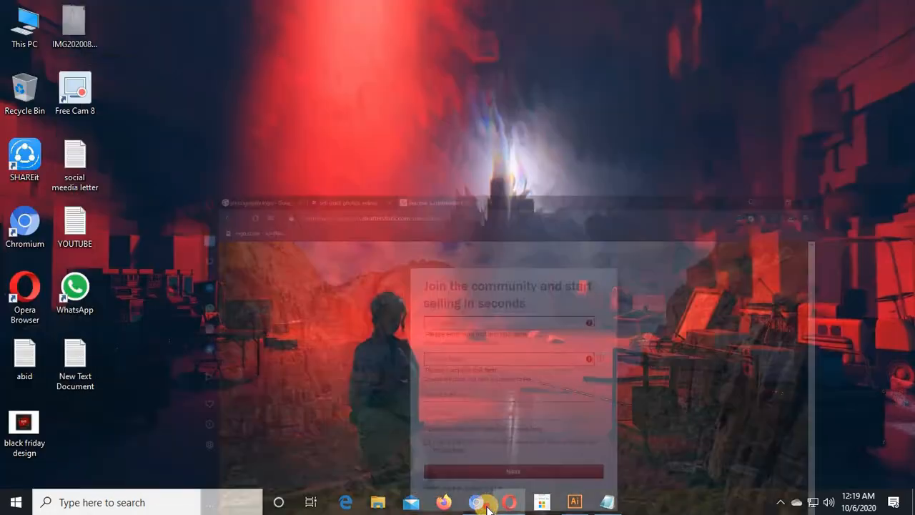
pyautogui.click(481, 503)
pyautogui.click(276, 9)
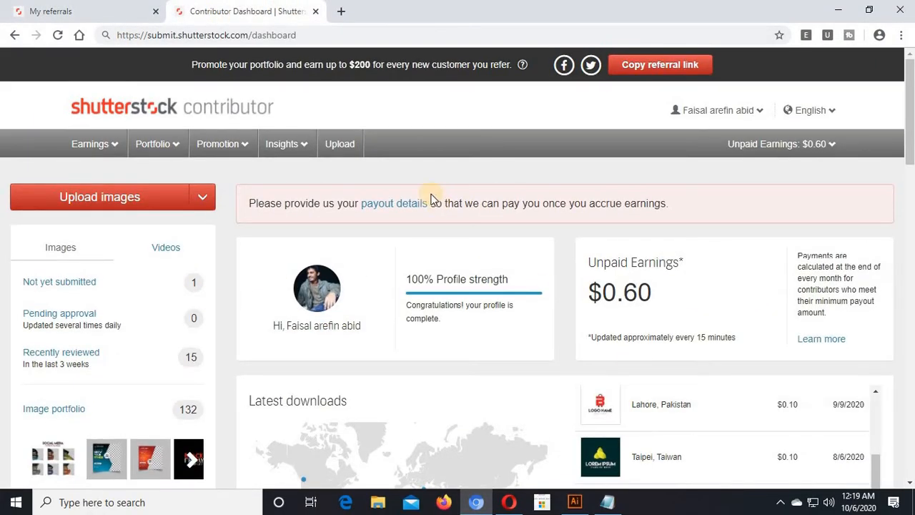
pyautogui.moveTo(711, 109)
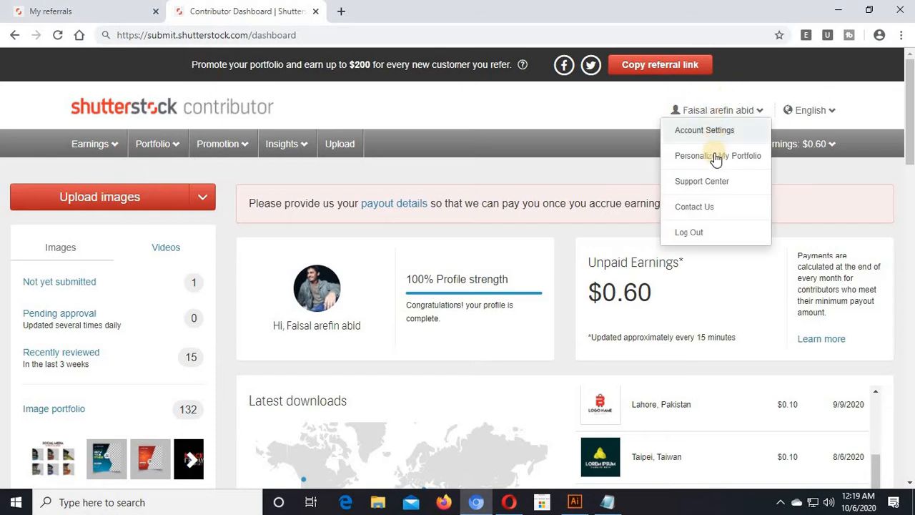
pyautogui.click(717, 131)
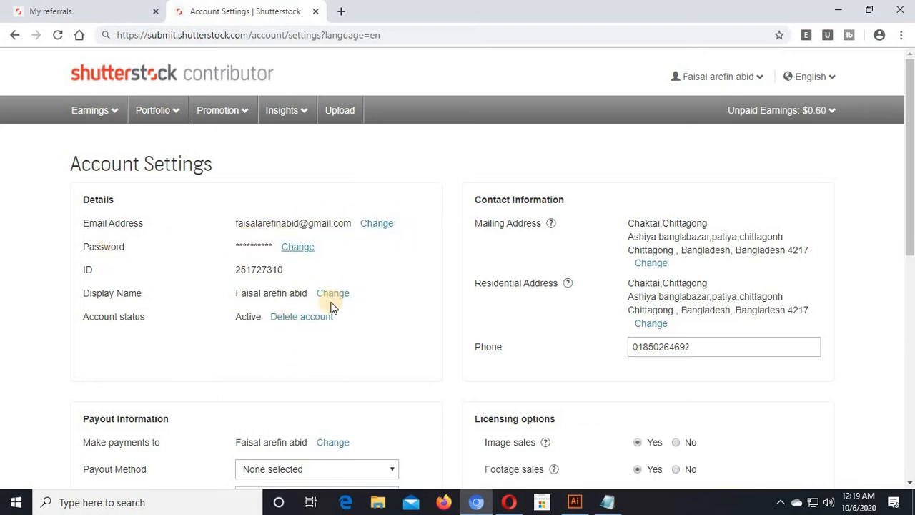
# - Review the account details, contact information, payout information and licensing options, and return to the contributor dashboard
pyautogui.scroll(-2, 310, 340)
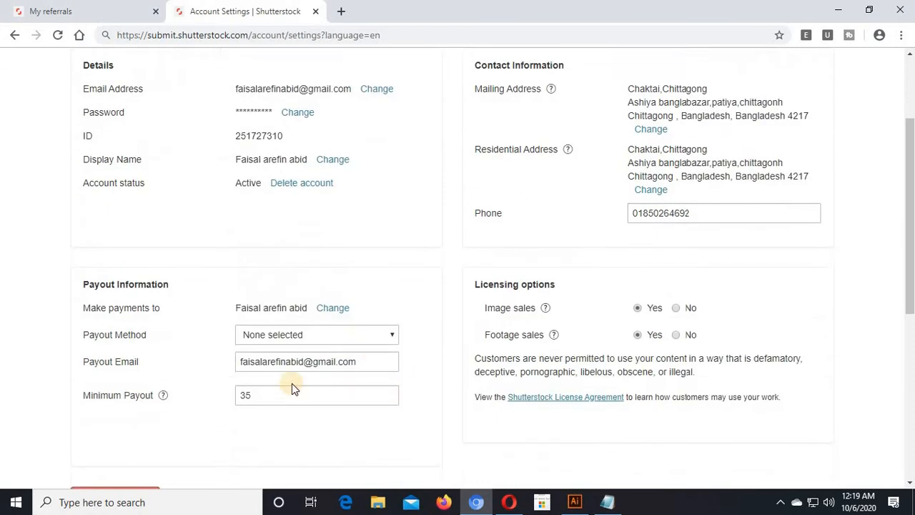
pyautogui.scroll(2, 292, 414)
pyautogui.scroll(-3, 313, 389)
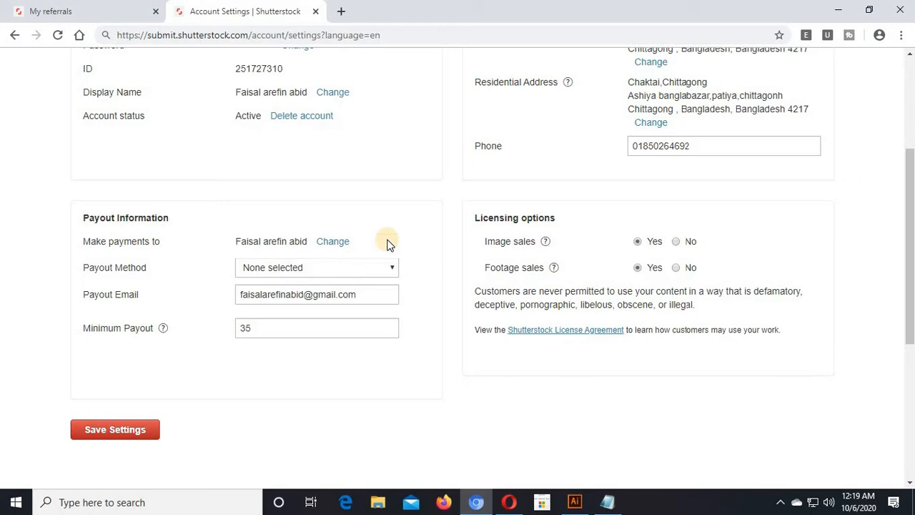
pyautogui.click(363, 334)
pyautogui.click(368, 359)
pyautogui.scroll(2, 399, 361)
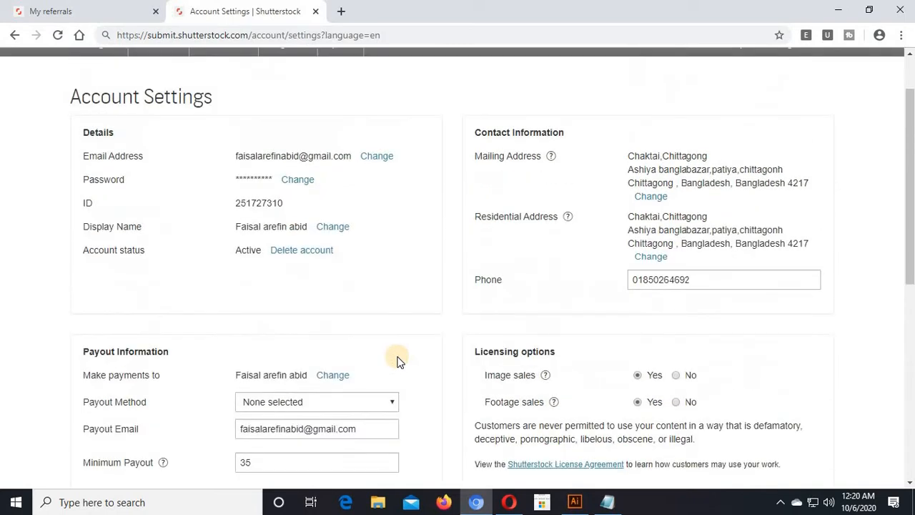
pyautogui.scroll(-1, 398, 361)
pyautogui.moveTo(386, 367); pyautogui.dragTo(239, 363)
pyautogui.click(377, 228)
pyautogui.scroll(1, 529, 238)
pyautogui.scroll(2, 528, 238)
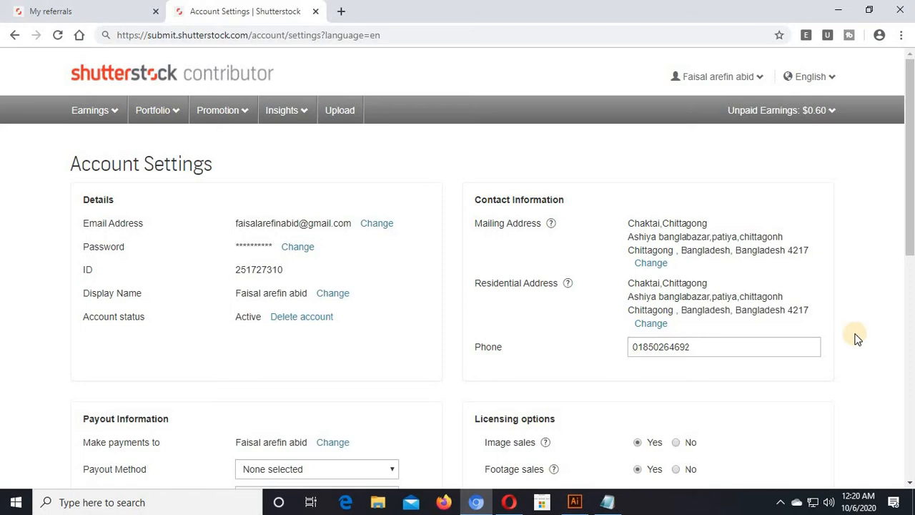
pyautogui.click(48, 9)
pyautogui.click(303, 8)
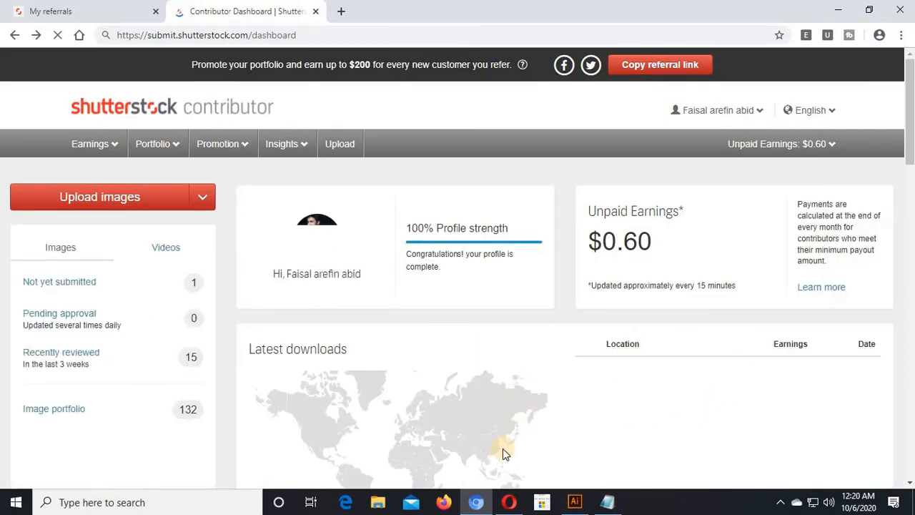
# - Switch to Illustrator and create a new 2000 x 2000 px document with one artboard
pyautogui.click(477, 502)
pyautogui.click(575, 502)
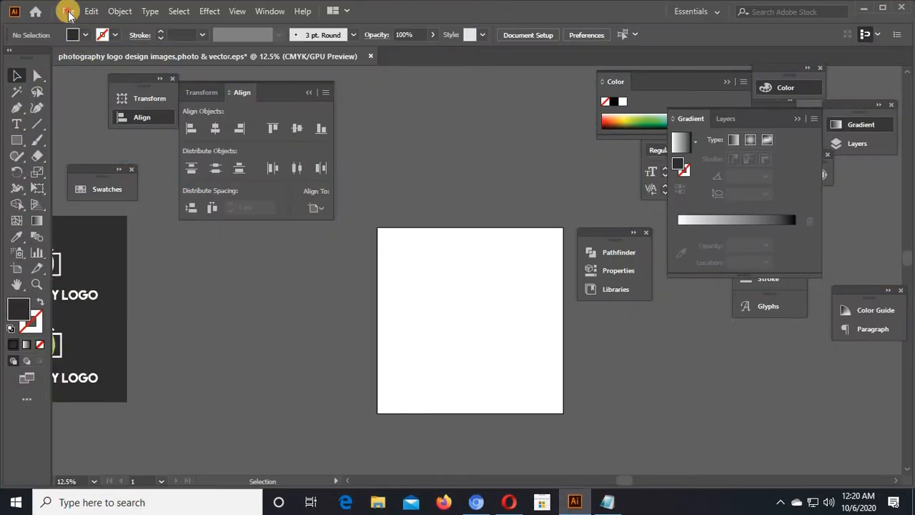
pyautogui.click(68, 12)
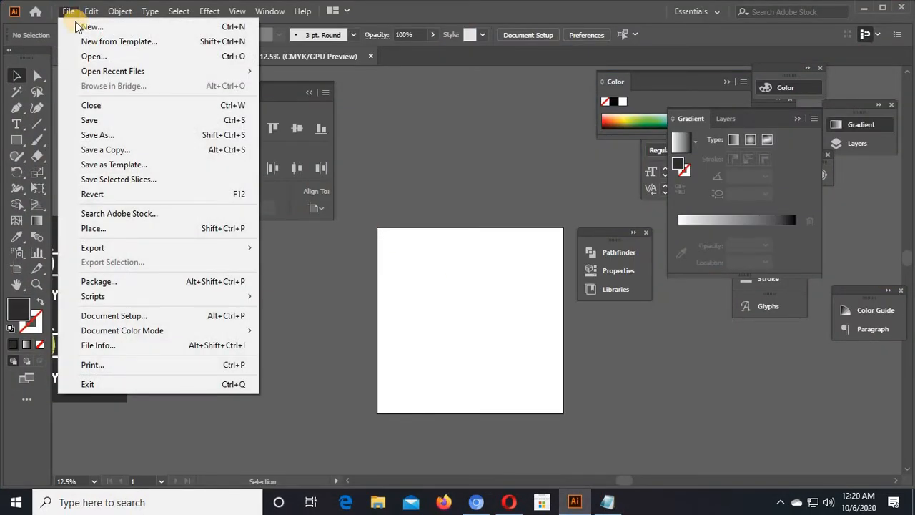
pyautogui.click(84, 29)
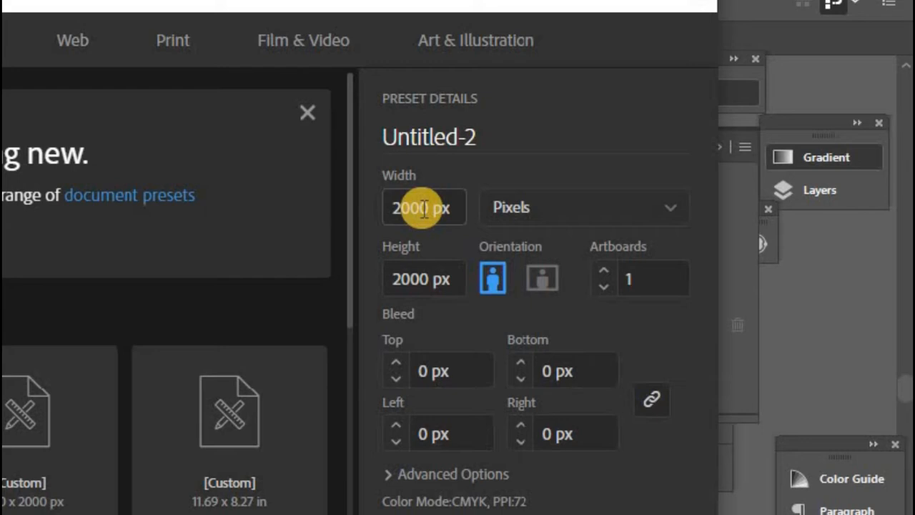
pyautogui.click(431, 279)
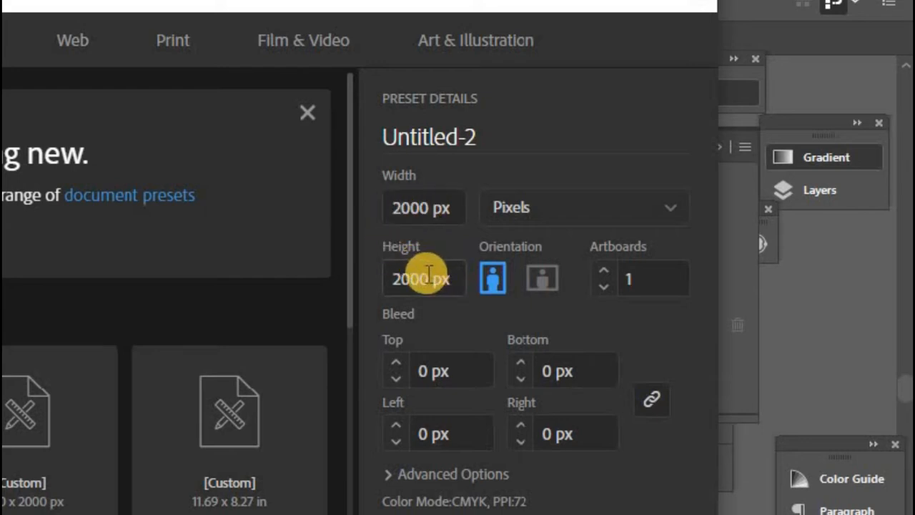
pyautogui.moveTo(431, 279); pyautogui.dragTo(374, 280)
pyautogui.moveTo(464, 277); pyautogui.dragTo(326, 319)
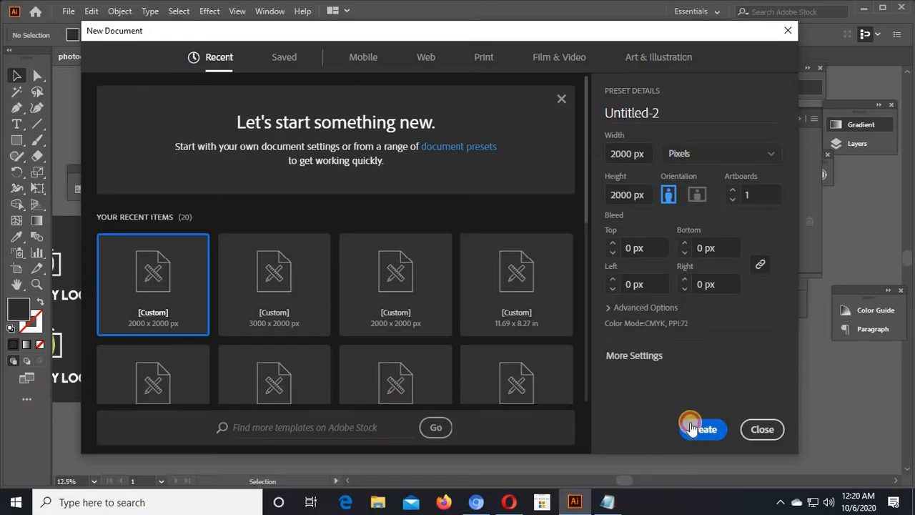
pyautogui.click(694, 427)
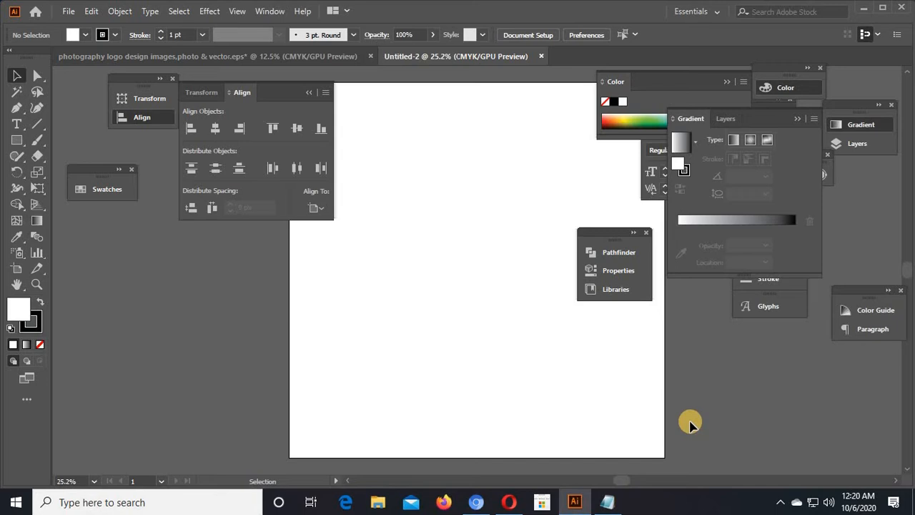
# - Clear the workspace by collapsing Align, Gradient and Color and attaching the Pathfinder group below Glyphs
pyautogui.click(309, 92)
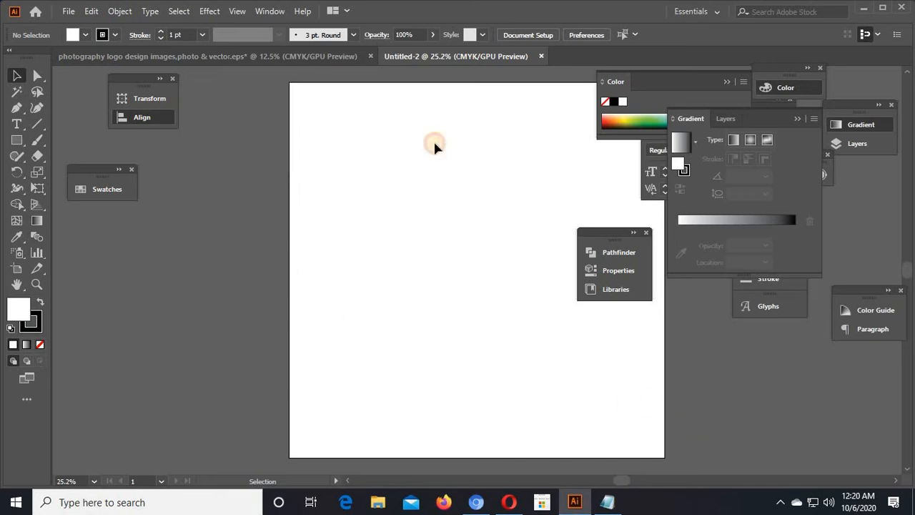
pyautogui.click(795, 118)
pyautogui.click(727, 82)
pyautogui.moveTo(562, 198); pyautogui.dragTo(454, 198)
pyautogui.moveTo(504, 226); pyautogui.dragTo(524, 227)
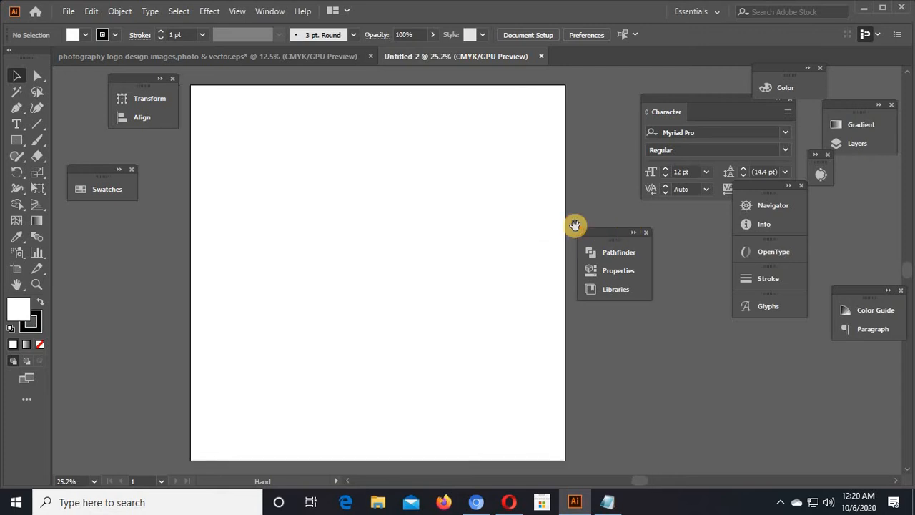
pyautogui.click(636, 234)
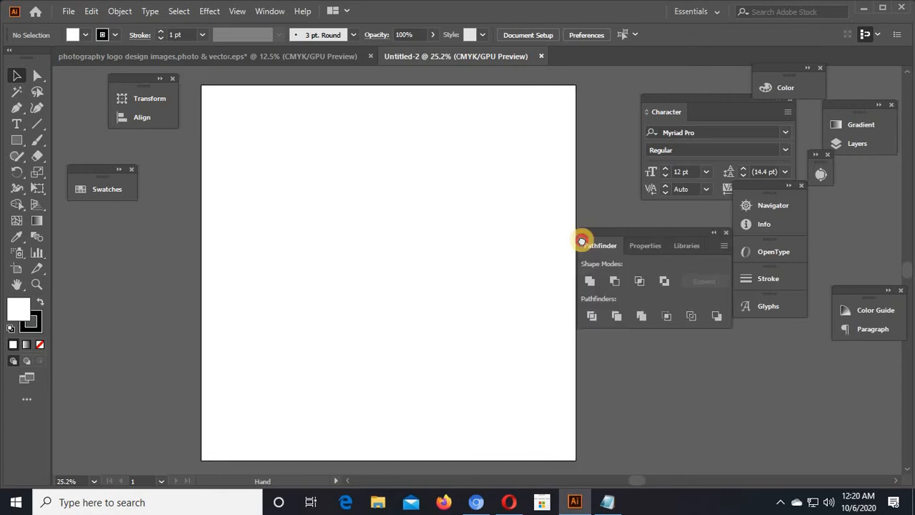
pyautogui.click(713, 233)
pyautogui.moveTo(617, 231); pyautogui.dragTo(771, 335)
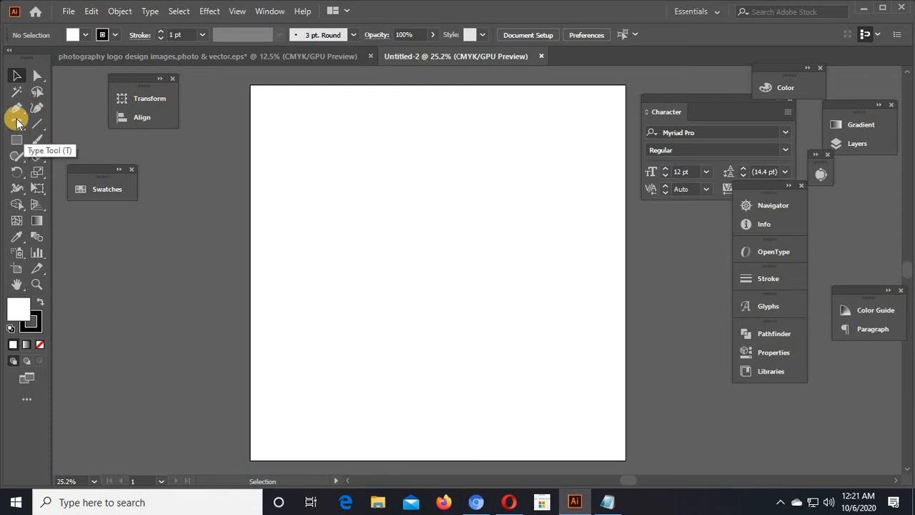
# - Draw a circle about 411 px in diameter in the upper middle of the artboard with the Ellipse tool
pyautogui.click(18, 143)
pyautogui.moveTo(23, 147); pyautogui.dragTo(72, 169)
pyautogui.click(405, 275)
pyautogui.click(475, 271)
pyautogui.moveTo(417, 256); pyautogui.dragTo(494, 179)
# - Move the circle toward the artboard's middle and duplicate it so two equal circles overlap side by side
pyautogui.click(17, 76)
pyautogui.click(61, 137)
pyautogui.click(451, 246)
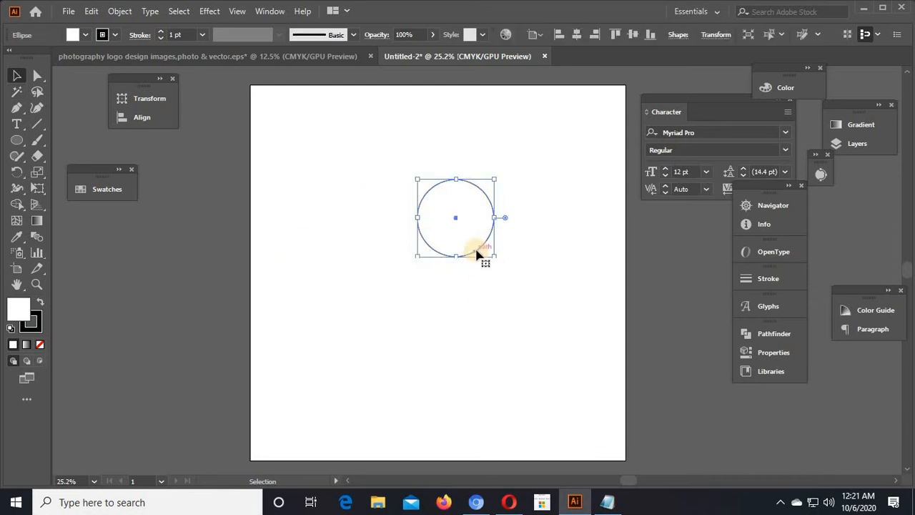
pyautogui.moveTo(476, 252); pyautogui.dragTo(428, 310)
pyautogui.click(479, 329)
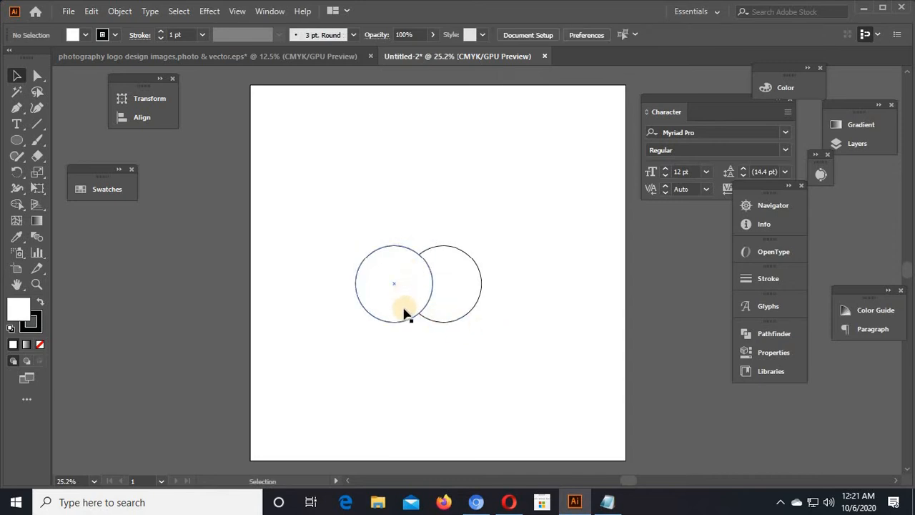
# - Remove the fill from the left-hand circle, keeping its black outline
pyautogui.click(407, 313)
pyautogui.click(39, 344)
pyautogui.click(434, 347)
pyautogui.click(451, 320)
pyautogui.click(464, 351)
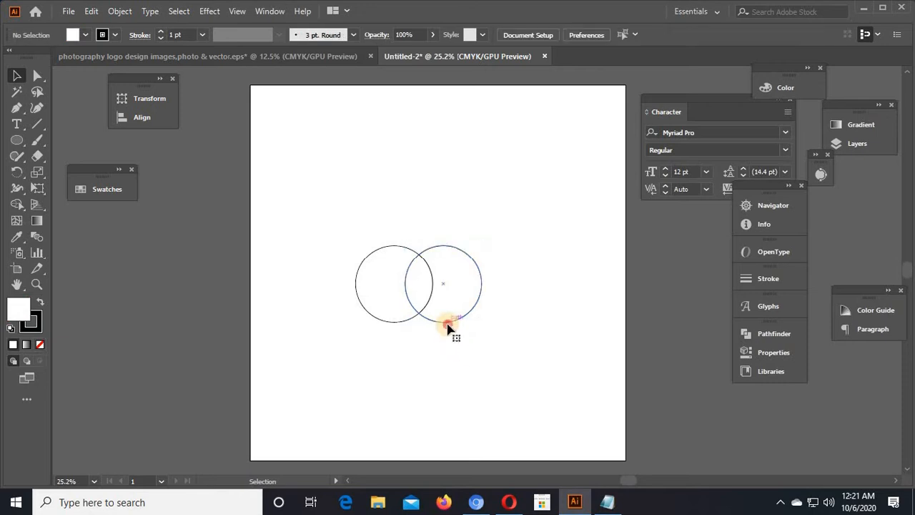
pyautogui.click(447, 322)
pyautogui.click(480, 348)
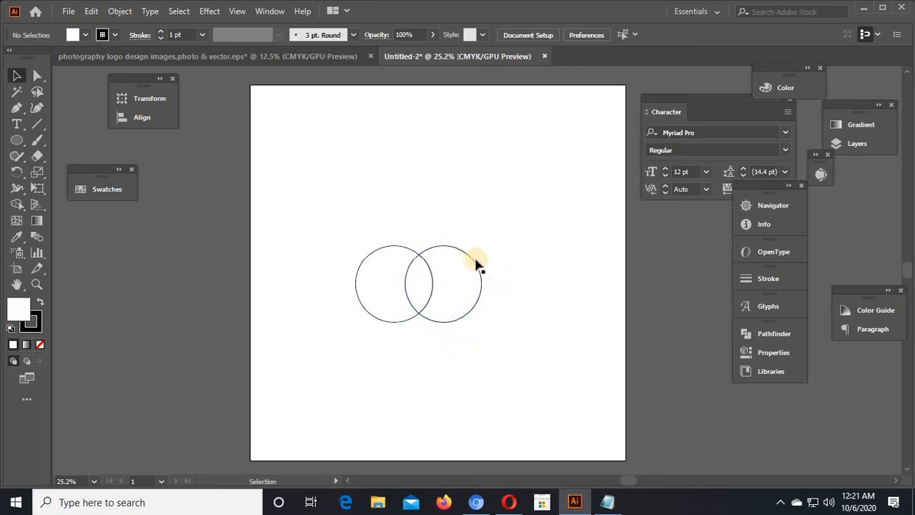
pyautogui.click(477, 265)
pyautogui.click(494, 239)
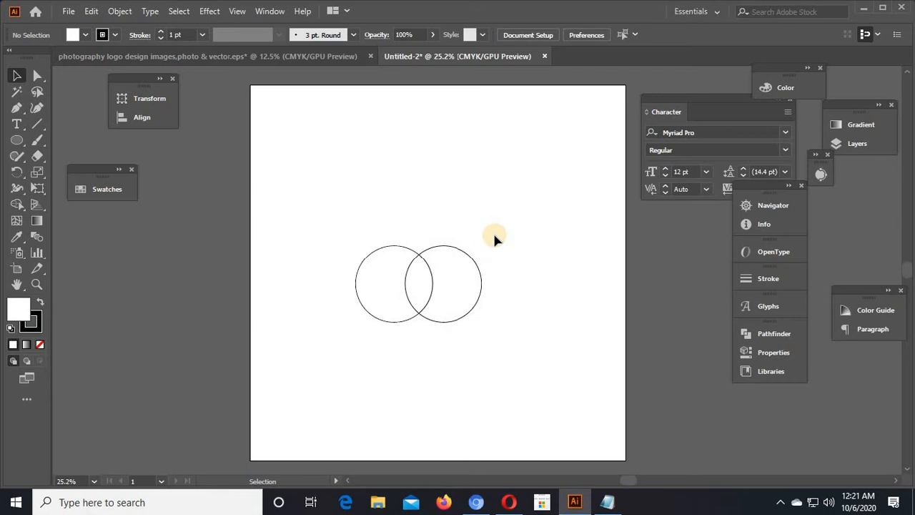
pyautogui.click(466, 255)
pyautogui.click(492, 222)
pyautogui.click(470, 262)
pyautogui.click(490, 228)
pyautogui.click(460, 260)
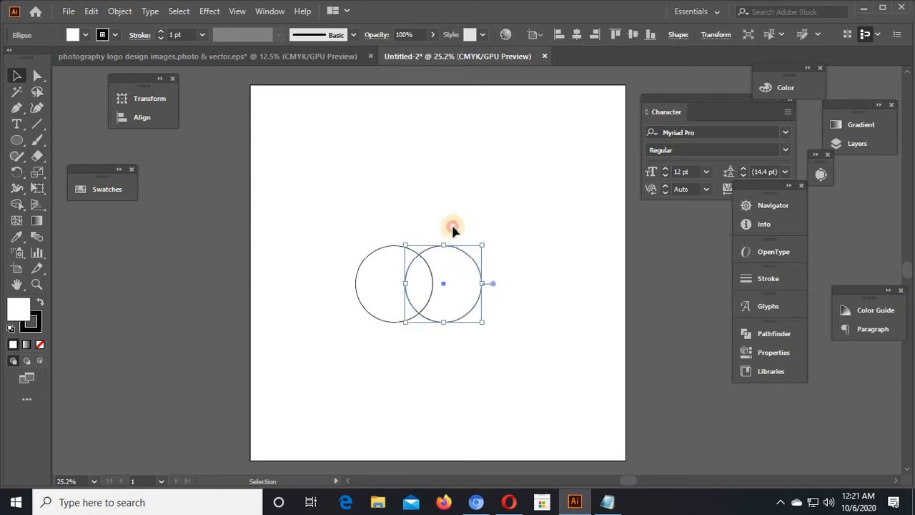
pyautogui.click(453, 227)
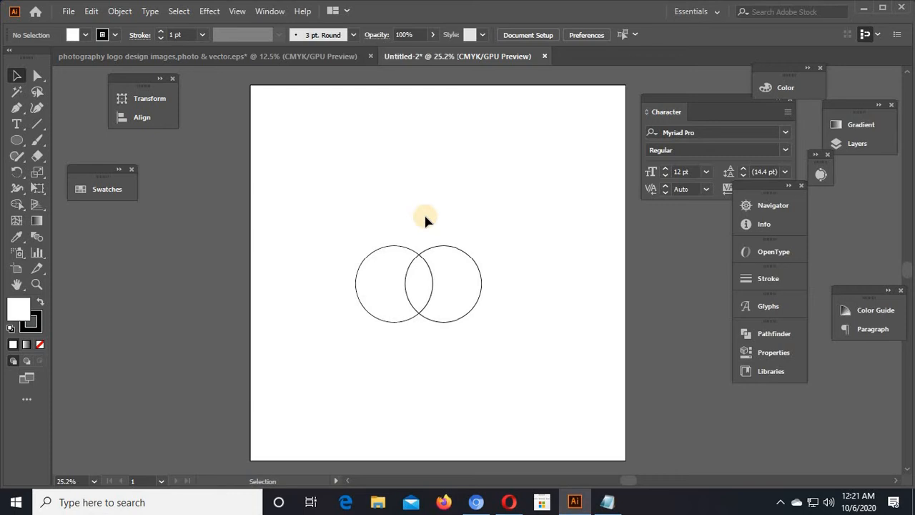
pyautogui.moveTo(474, 231); pyautogui.dragTo(478, 337)
pyautogui.moveTo(503, 231); pyautogui.dragTo(462, 345)
pyautogui.click(462, 346)
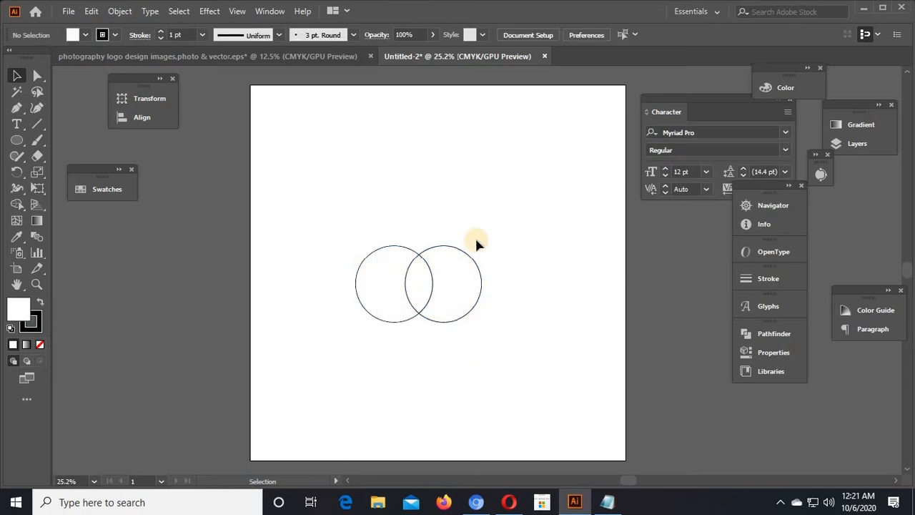
# - Set the right-hand circle's fill to none as well
pyautogui.click(442, 274)
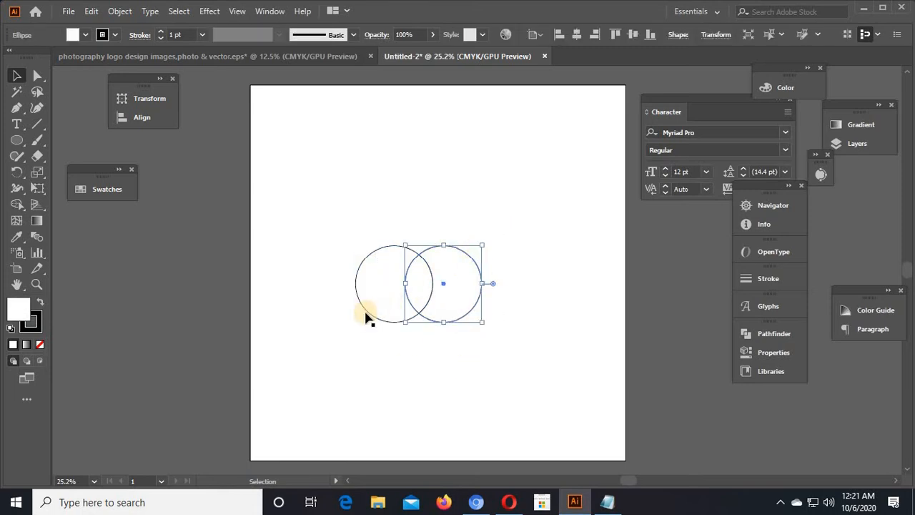
pyautogui.click(40, 345)
pyautogui.click(284, 274)
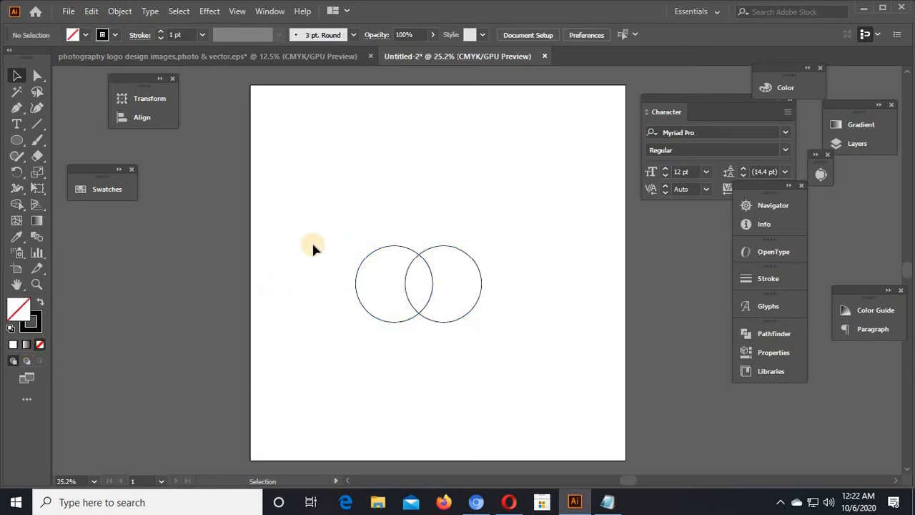
# - Select both circles and split off their overlapping area as a separate shape with the Shape Builder tool
pyautogui.moveTo(316, 243); pyautogui.dragTo(504, 319)
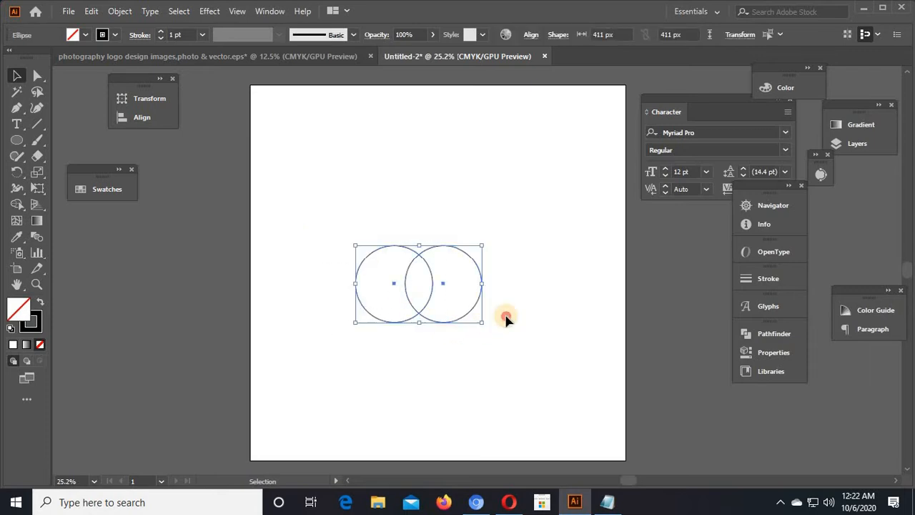
pyautogui.click(505, 316)
pyautogui.click(428, 322)
pyautogui.click(427, 318)
pyautogui.hotkey('ctrl', 'a')
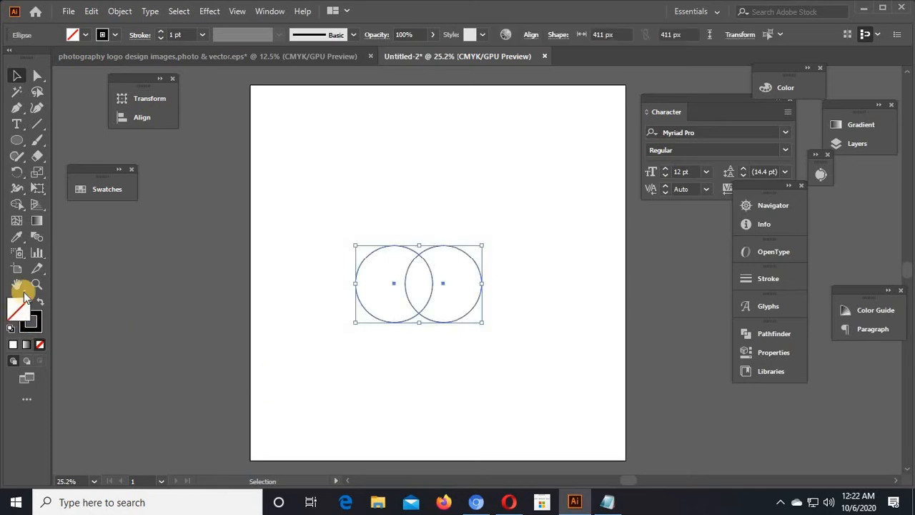
pyautogui.click(17, 212)
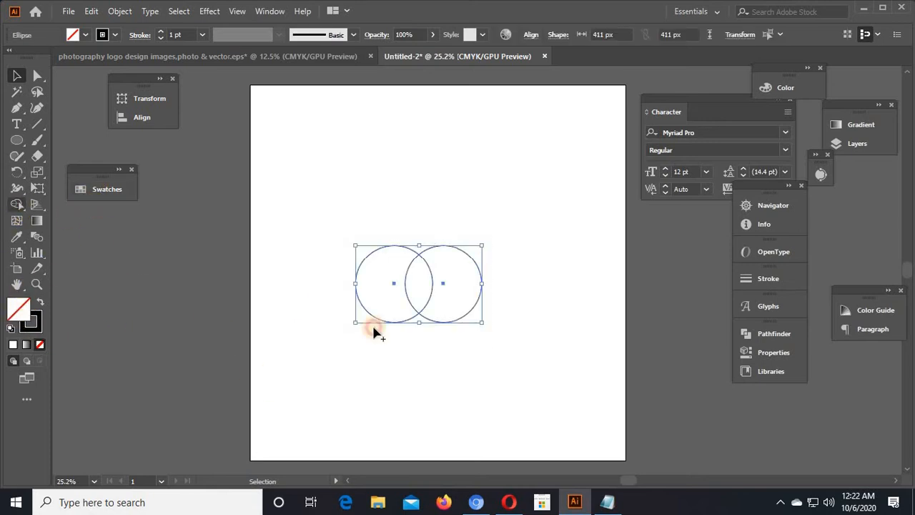
pyautogui.click(415, 275)
pyautogui.click(17, 75)
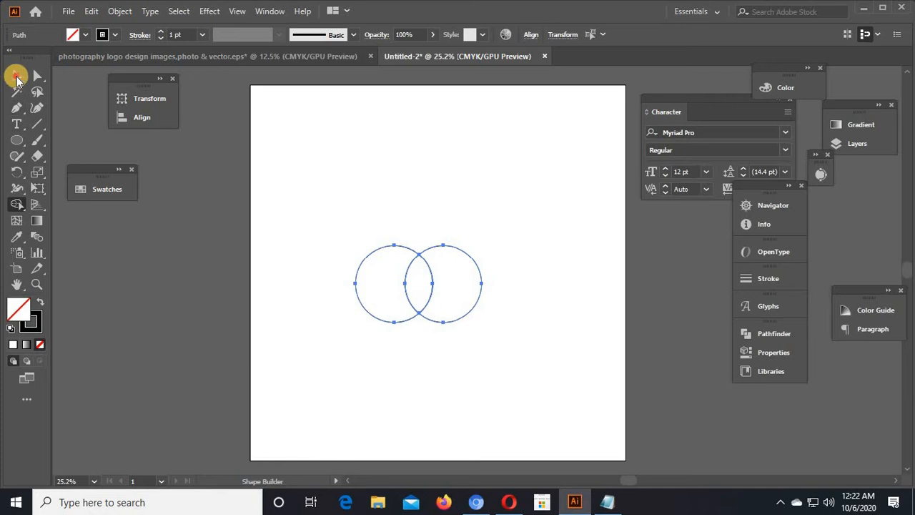
# - Delete the outer parts of both circles, leaving only the leaf-shaped overlap
pyautogui.moveTo(301, 247); pyautogui.dragTo(361, 319)
pyautogui.press('Delete')
pyautogui.moveTo(439, 222); pyautogui.dragTo(485, 322)
pyautogui.press('Delete')
# - Enlarge the remaining leaf shape and place a copy of it beside the original, partly overlapping it
pyautogui.click(429, 312)
pyautogui.moveTo(433, 315); pyautogui.dragTo(483, 302)
pyautogui.click(441, 305)
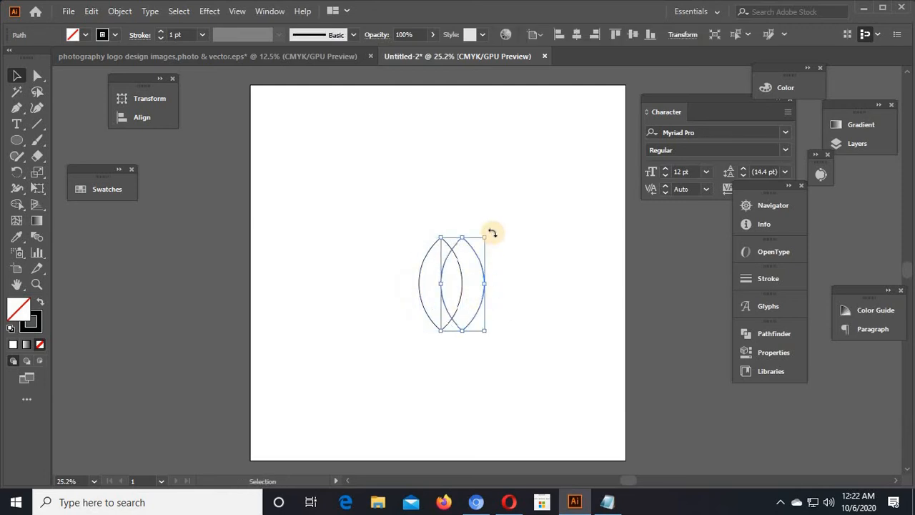
# - Rotate the right-hand leaf copy to 315° and move it so its lower tip meets the upright leaf's base
pyautogui.moveTo(492, 229); pyautogui.dragTo(507, 244)
pyautogui.moveTo(519, 255); pyautogui.dragTo(520, 257)
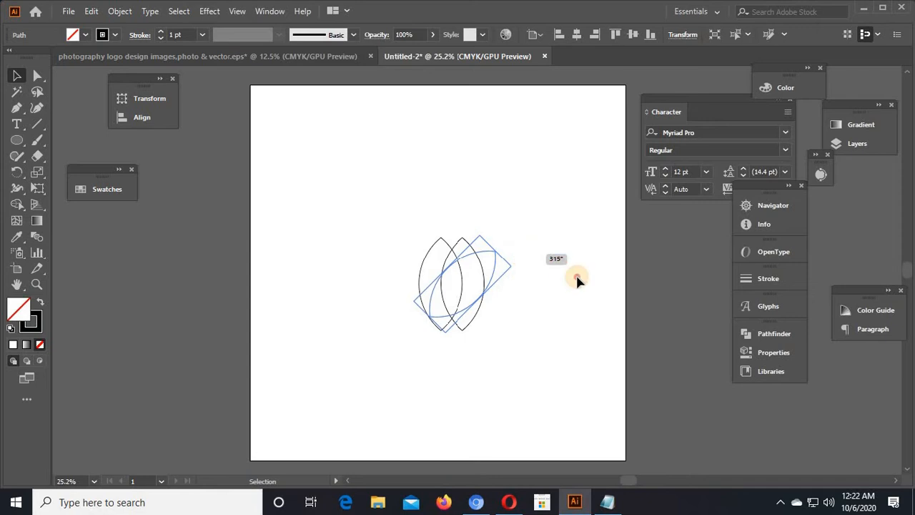
pyautogui.click(576, 277)
pyautogui.moveTo(486, 290); pyautogui.dragTo(500, 313)
pyautogui.click(498, 331)
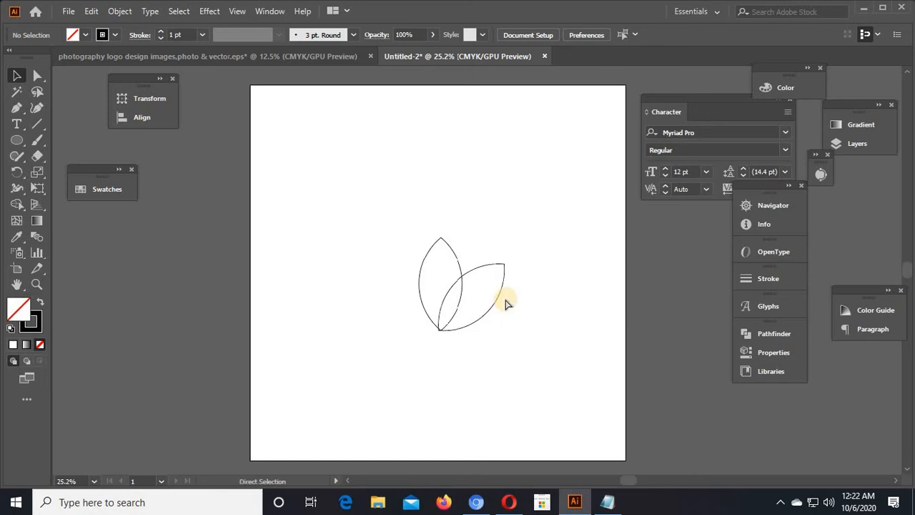
# - Switch to outline view and nudge the tilted petal so its lower tip sits exactly on the upright petal's base point
pyautogui.hotkey('ctrl', 'y')
pyautogui.hotkey('ctrl', '+')
pyautogui.hotkey('ctrl', '+')
pyautogui.hotkey('ctrl', '+')
pyautogui.hotkey('ctrl', '+')
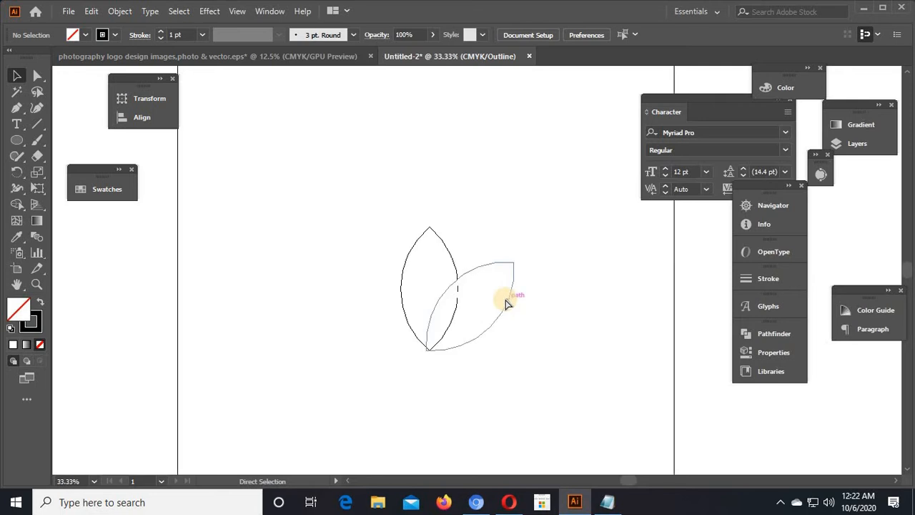
pyautogui.moveTo(396, 329); pyautogui.dragTo(450, 156)
pyautogui.moveTo(474, 326); pyautogui.dragTo(484, 326)
pyautogui.click(524, 364)
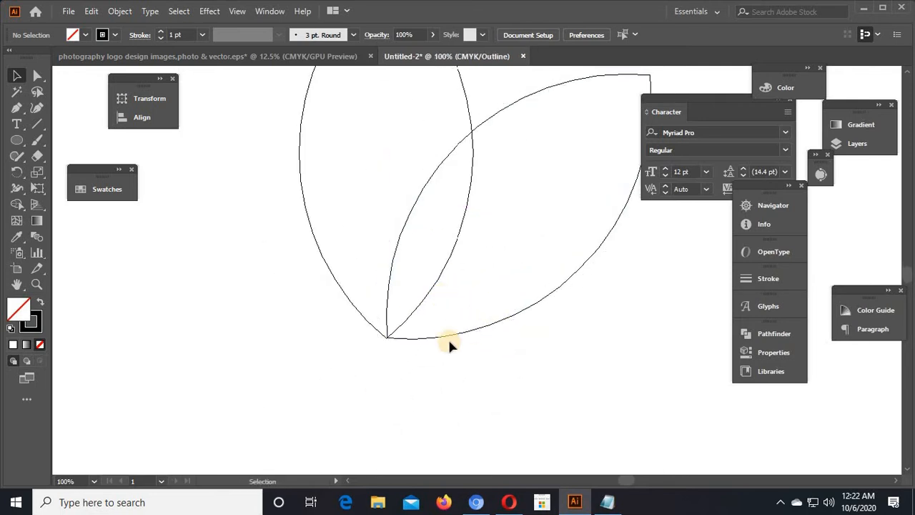
pyautogui.hotkey('ctrl', '+')
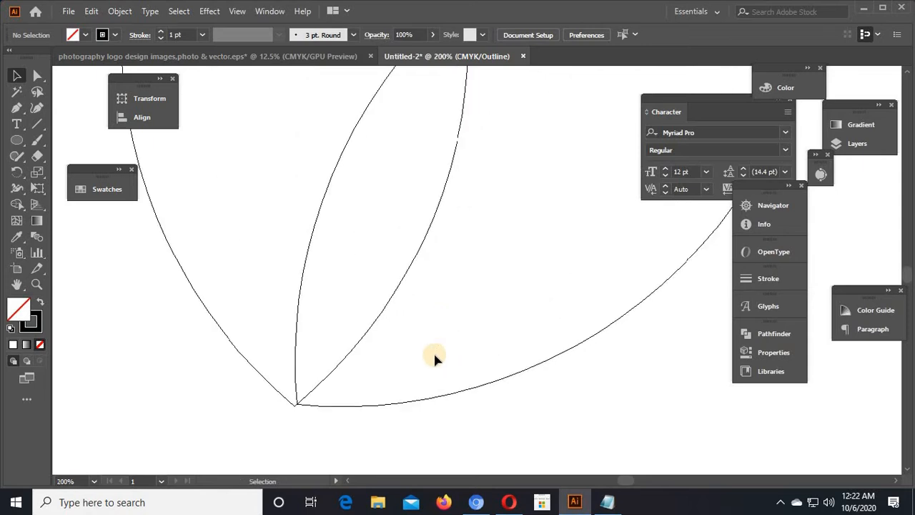
pyautogui.click(390, 406)
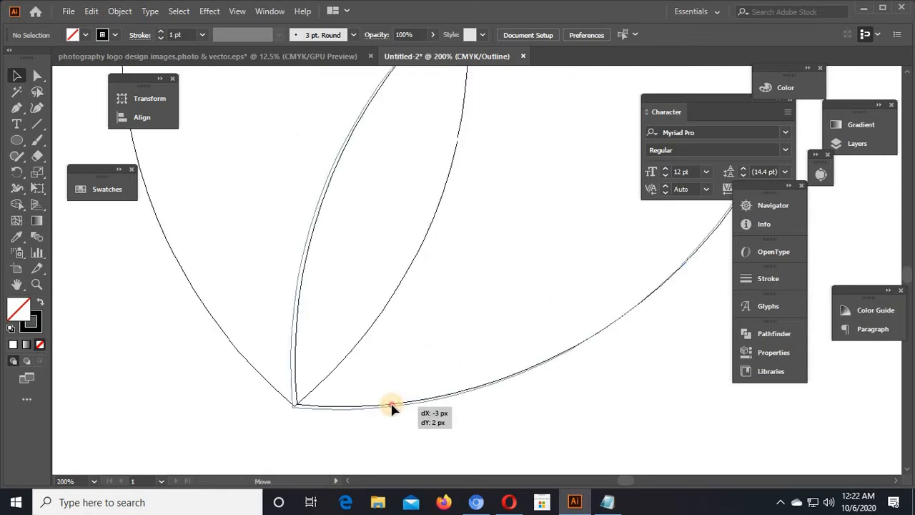
pyautogui.click(610, 412)
# - Duplicate the tilted petal to the other side of the upright petal and reflect the copy across the vertical axis
pyautogui.hotkey('ctrl', '-')
pyautogui.hotkey('ctrl', '-')
pyautogui.hotkey('ctrl', '-')
pyautogui.hotkey('ctrl', '-')
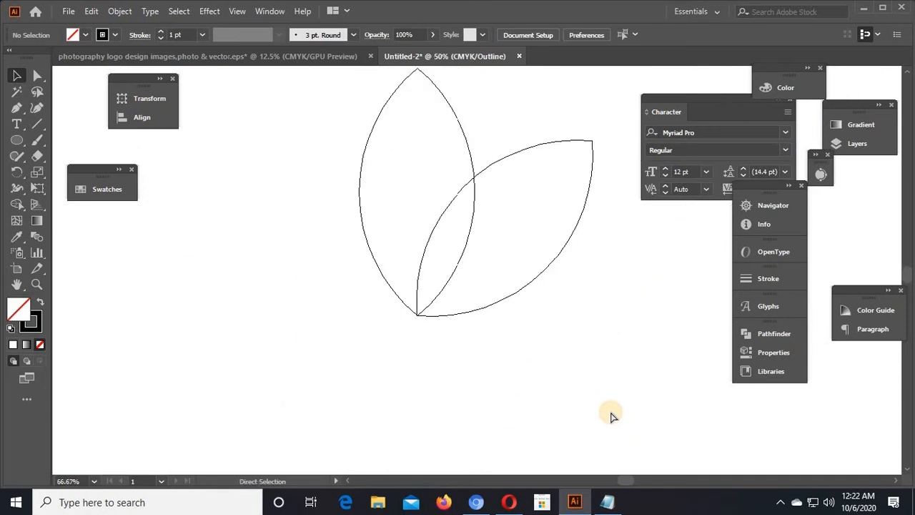
pyautogui.moveTo(517, 282); pyautogui.dragTo(303, 295)
pyautogui.rightClick(304, 295)
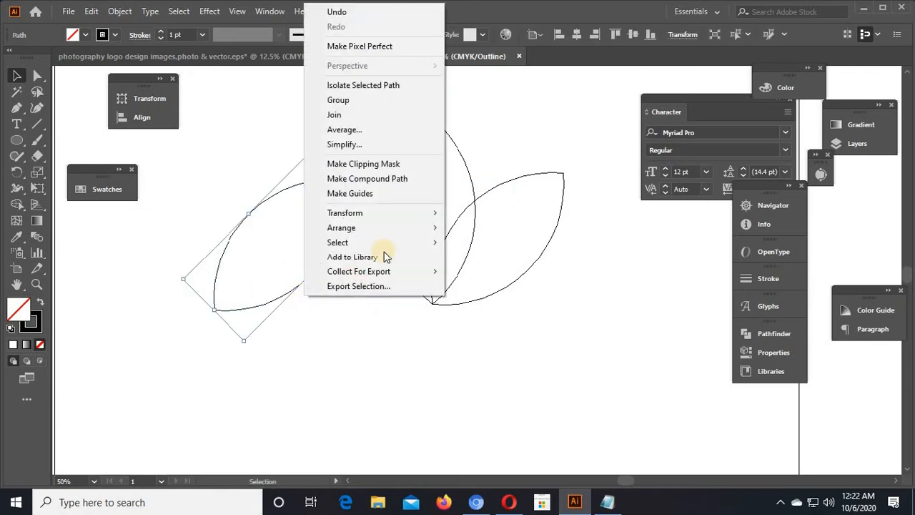
pyautogui.moveTo(411, 213)
pyautogui.click(483, 263)
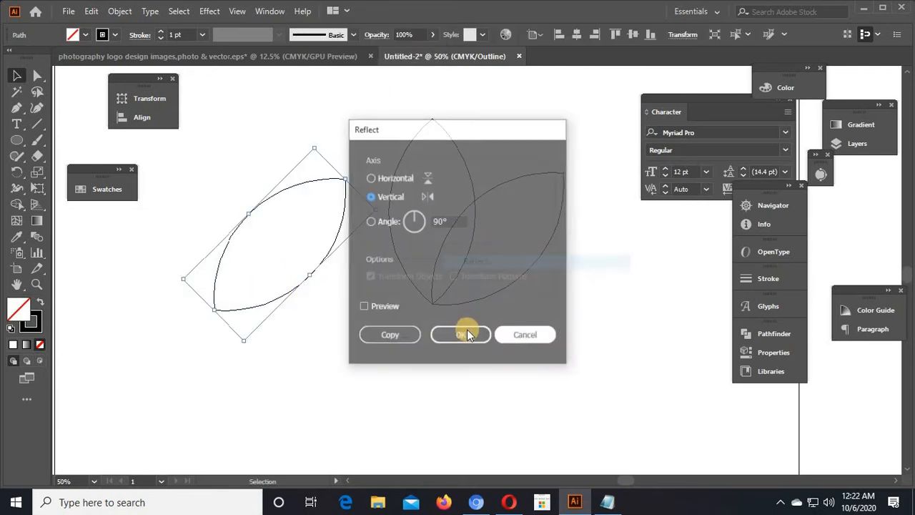
pyautogui.click(474, 335)
# - Move the reflected petal so its lower tip meets the other petals' base point, and return from outline view to preview
pyautogui.click(374, 293)
pyautogui.moveTo(346, 299); pyautogui.dragTo(432, 293)
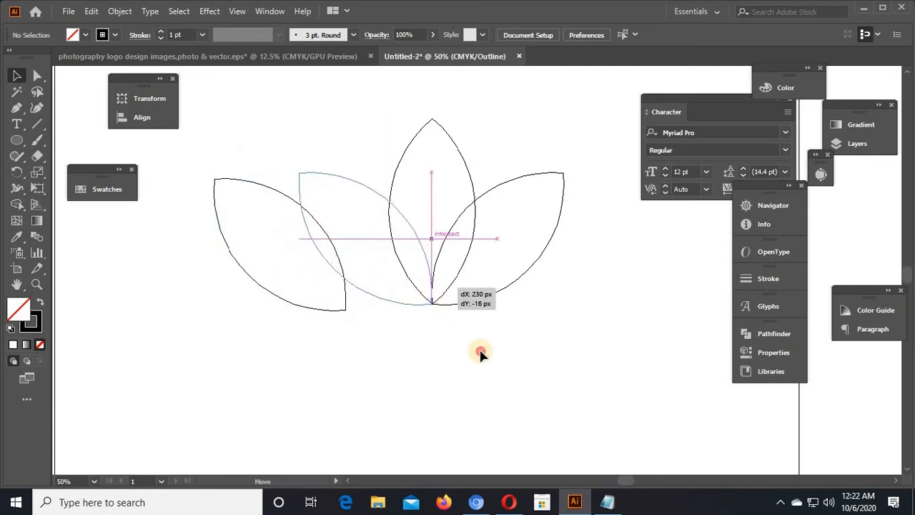
pyautogui.hotkey('ctrl', '=')
pyautogui.hotkey('ctrl', '=')
pyautogui.hotkey('ctrl', '=')
pyautogui.hotkey('ctrl', '=')
pyautogui.hotkey('ctrl', '=')
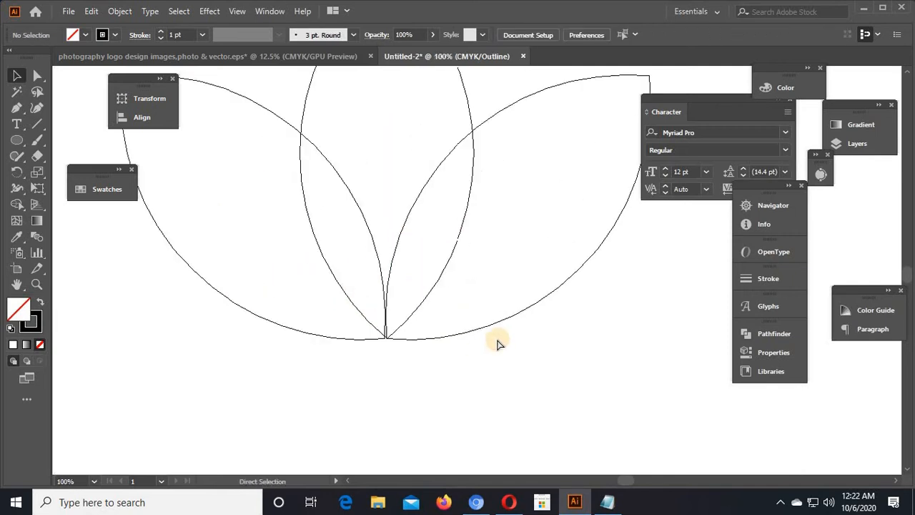
pyautogui.moveTo(264, 413); pyautogui.dragTo(456, 237)
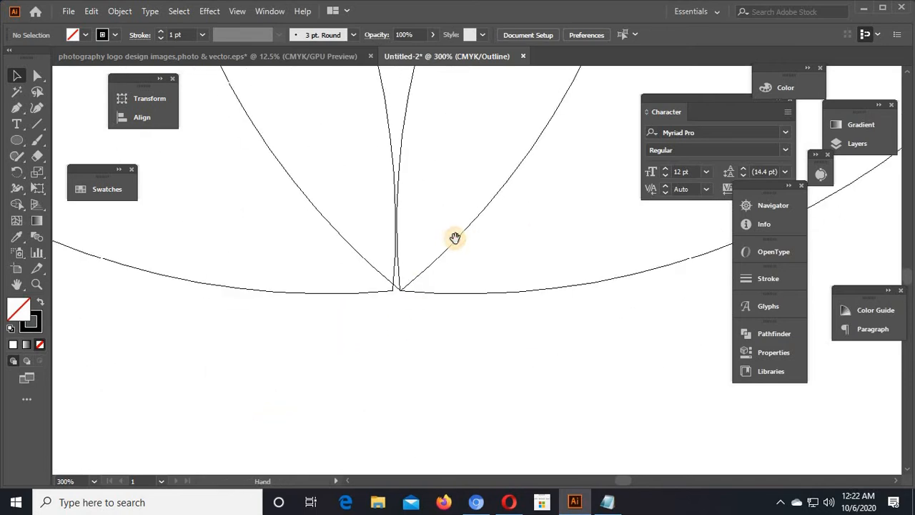
pyautogui.click(388, 295)
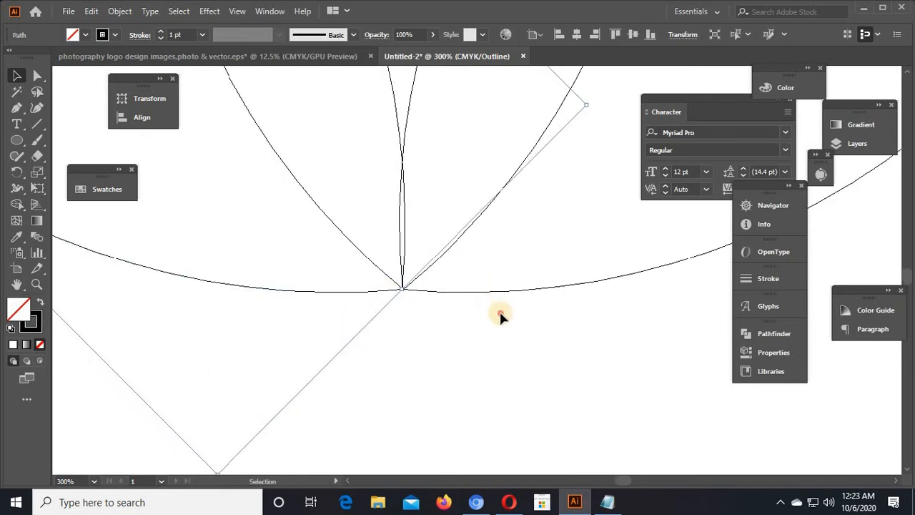
pyautogui.click(496, 326)
pyautogui.hotkey('ctrl', '0')
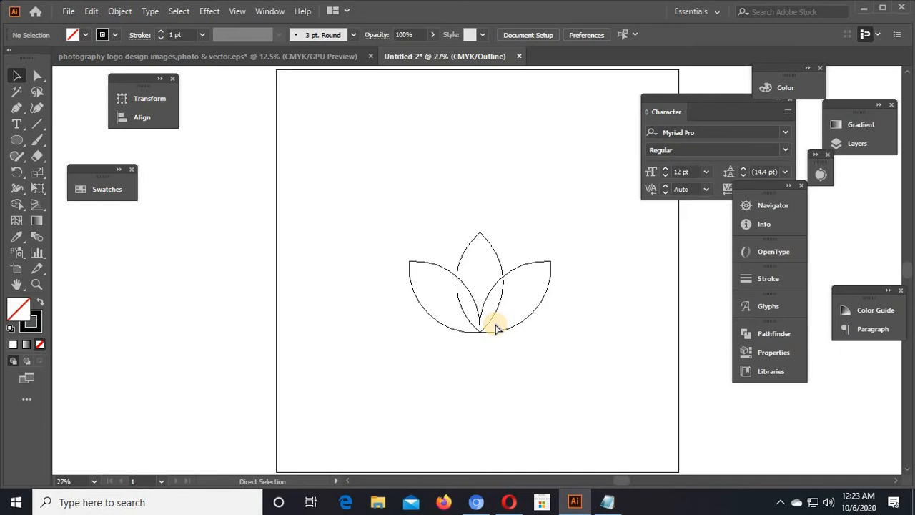
pyautogui.hotkey('ctrl', 'y')
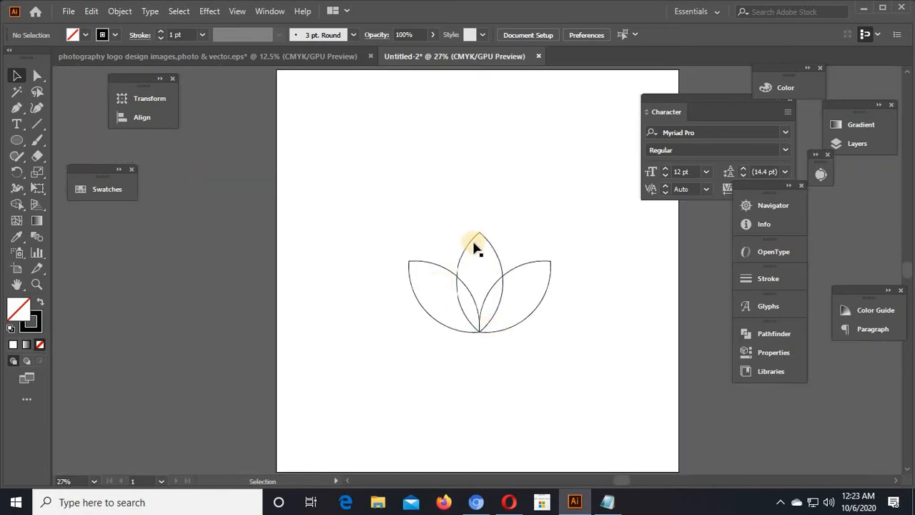
# - Fill the middle petal with a linear gradient from red to pinkish red, running diagonally at about -41°
pyautogui.click(472, 241)
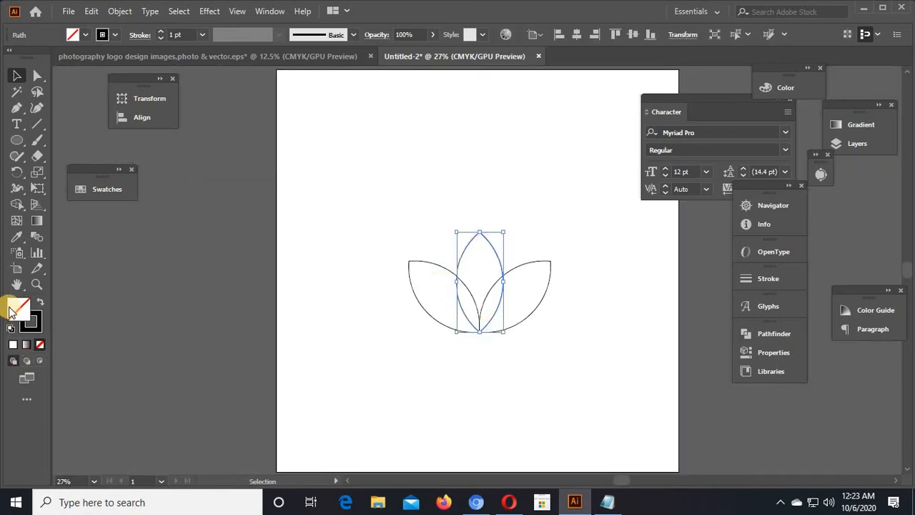
pyautogui.click(784, 87)
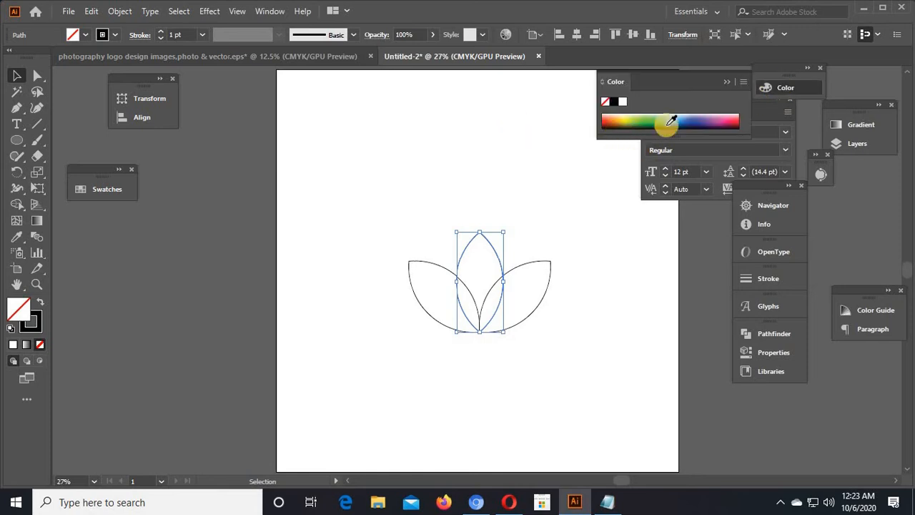
pyautogui.doubleClick(37, 220)
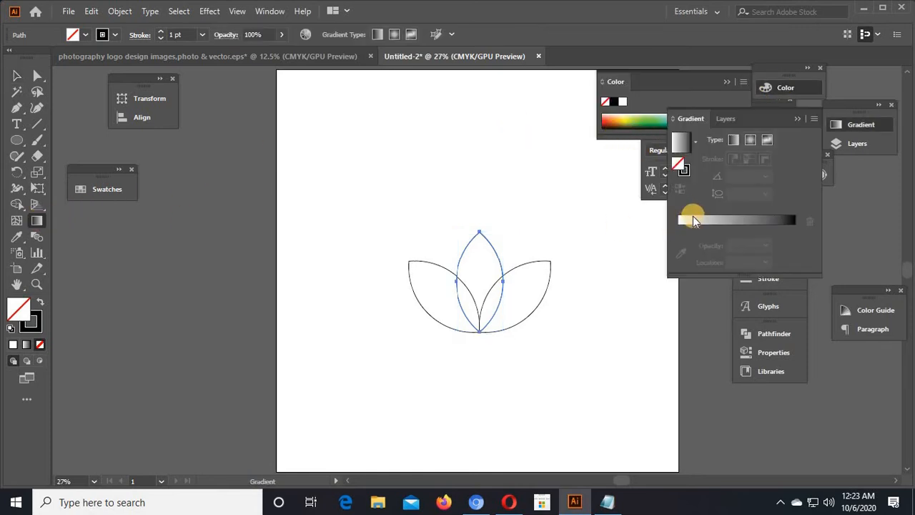
pyautogui.click(692, 220)
pyautogui.doubleClick(794, 228)
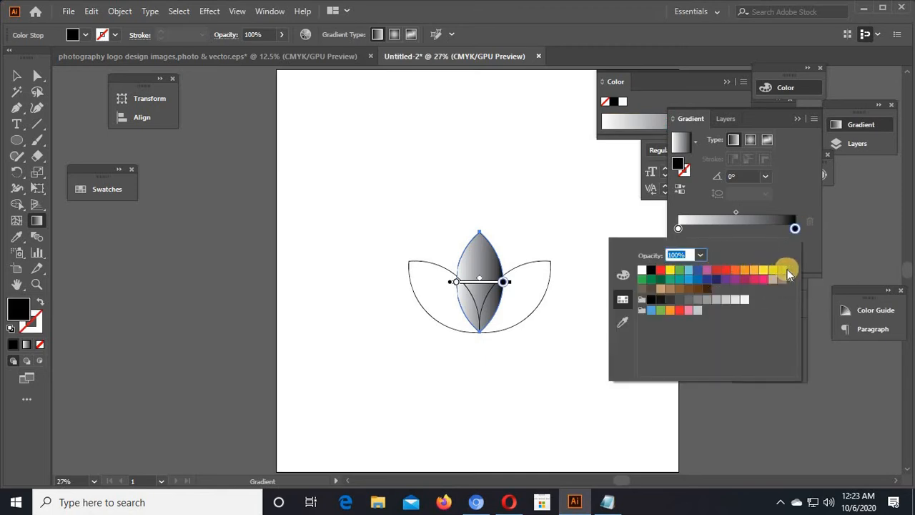
pyautogui.click(725, 271)
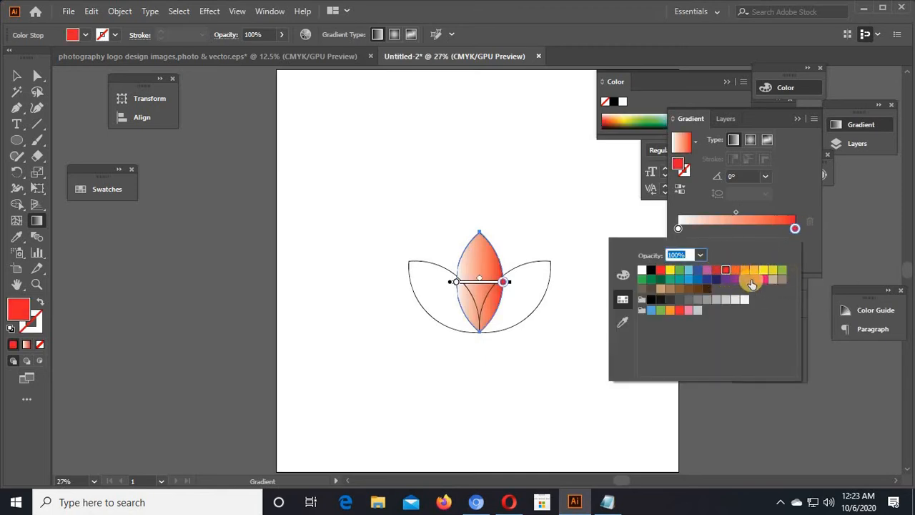
pyautogui.doubleClick(679, 230)
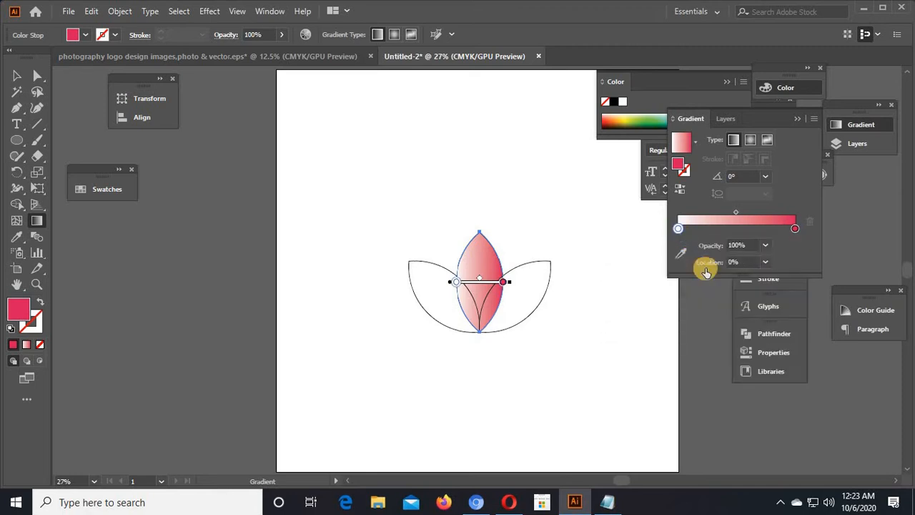
pyautogui.click(716, 269)
pyautogui.click(38, 220)
pyautogui.moveTo(391, 205); pyautogui.dragTo(528, 324)
# - Select all three petals and remove their black outline
pyautogui.click(18, 75)
pyautogui.click(318, 299)
pyautogui.moveTo(407, 236); pyautogui.dragTo(552, 348)
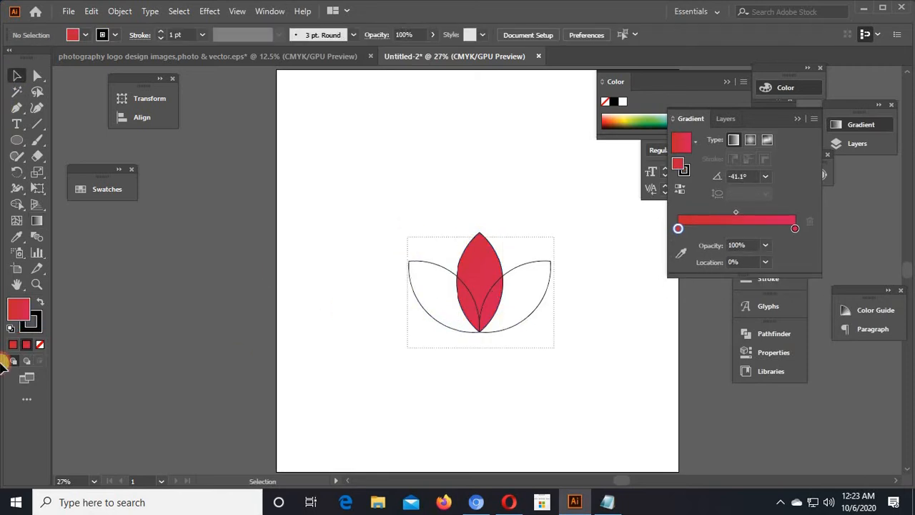
pyautogui.click(39, 345)
# - Copy the middle petal's red gradient to the left-hand petal with the Eyedropper
pyautogui.click(417, 290)
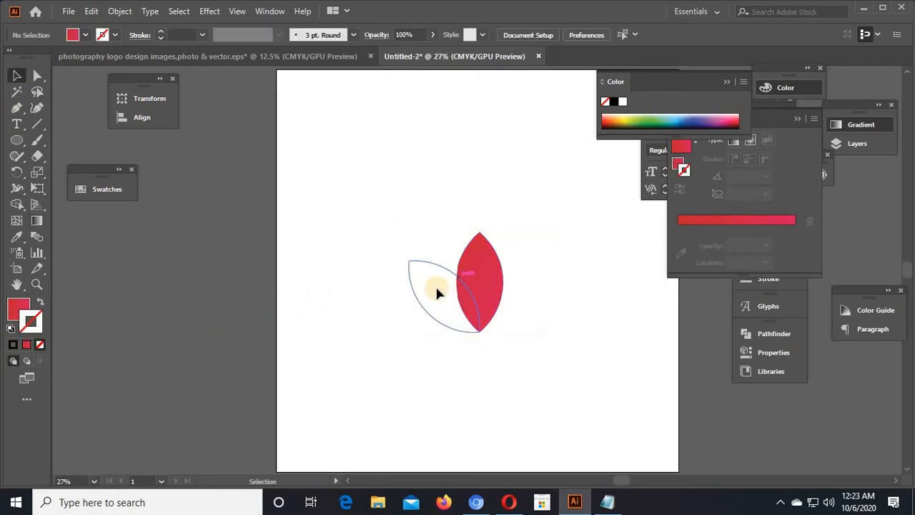
pyautogui.click(420, 293)
pyautogui.click(18, 239)
pyautogui.click(467, 268)
pyautogui.click(17, 77)
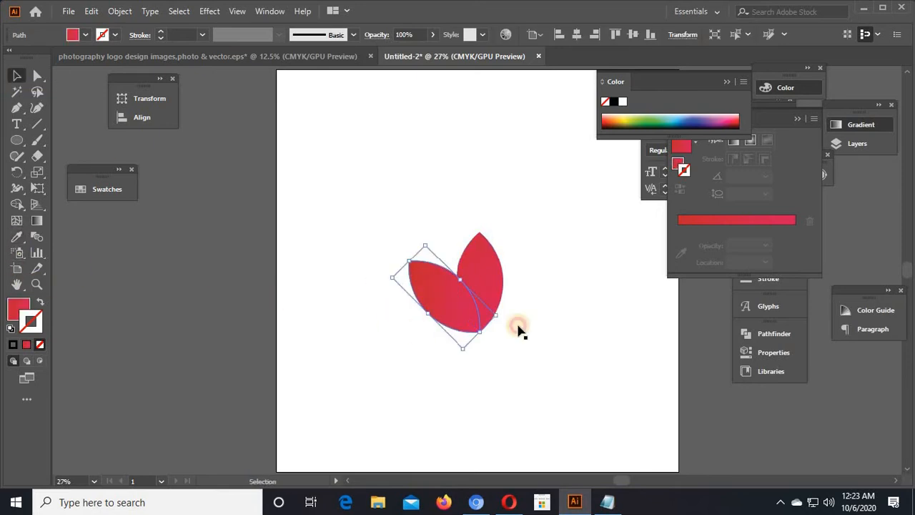
# - Copy the left-hand petal's gradient onto the right-hand petal with the Eyedropper
pyautogui.click(527, 304)
pyautogui.click(556, 325)
pyautogui.click(15, 239)
pyautogui.click(436, 292)
pyautogui.click(18, 77)
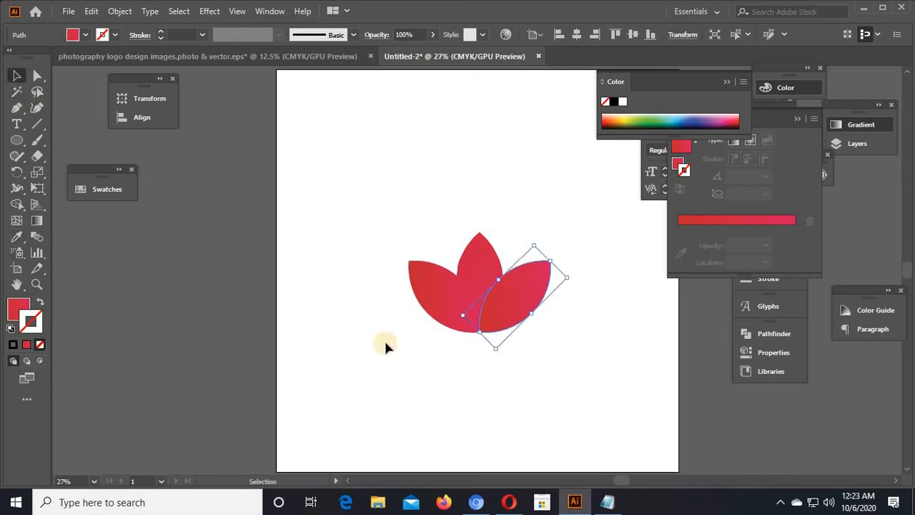
# - Try redirecting the left-hand petal's gradient diagonally upward at about 57°
pyautogui.click(400, 344)
pyautogui.click(428, 314)
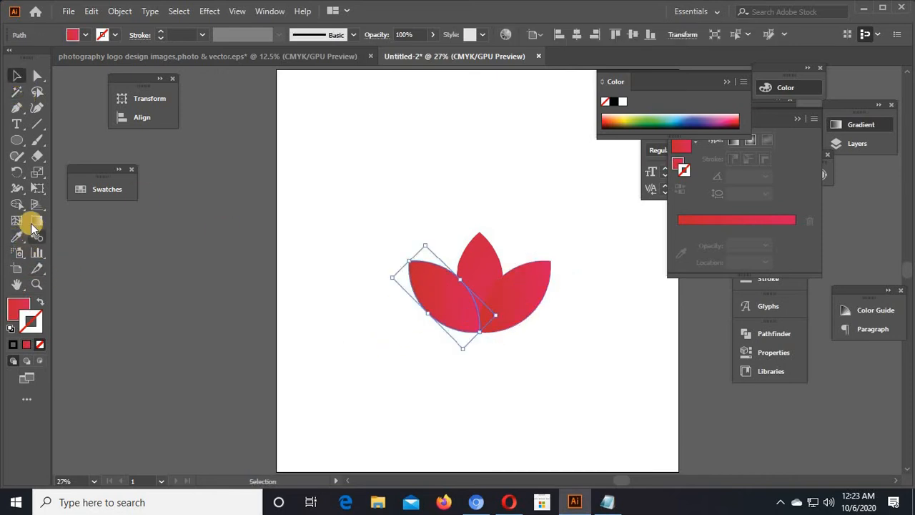
pyautogui.click(37, 221)
pyautogui.click(17, 75)
pyautogui.click(36, 221)
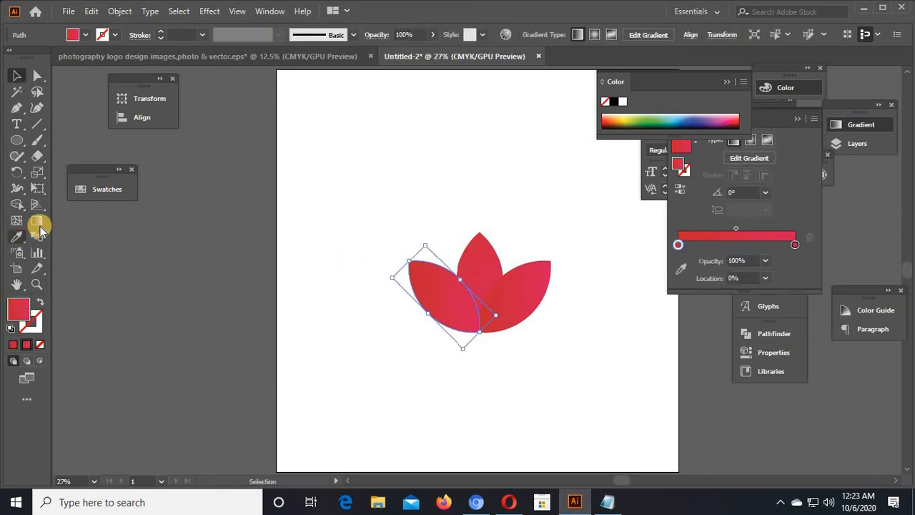
pyautogui.moveTo(403, 361); pyautogui.dragTo(483, 236)
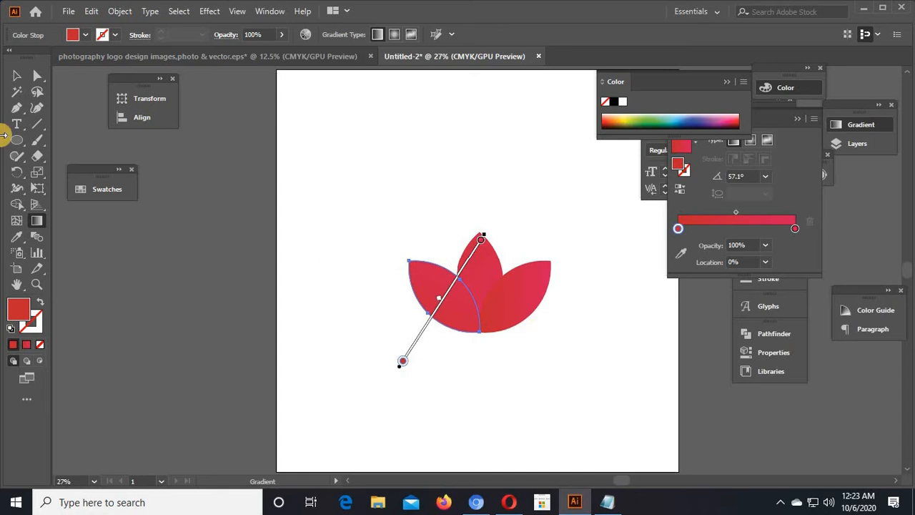
pyautogui.click(17, 76)
pyautogui.click(238, 241)
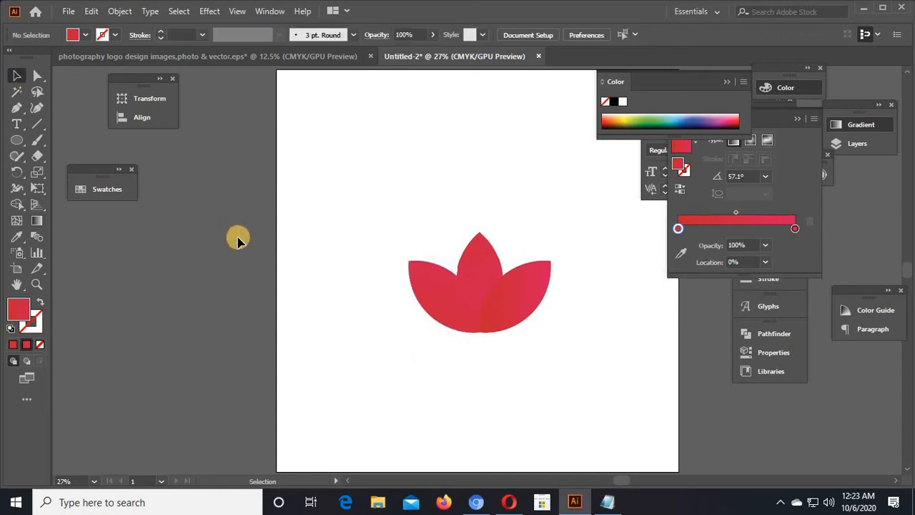
# - Reverse the left-hand petal's gradient direction to about -119° with the Gradient tool, then deselect the petal
pyautogui.click(429, 299)
pyautogui.click(37, 220)
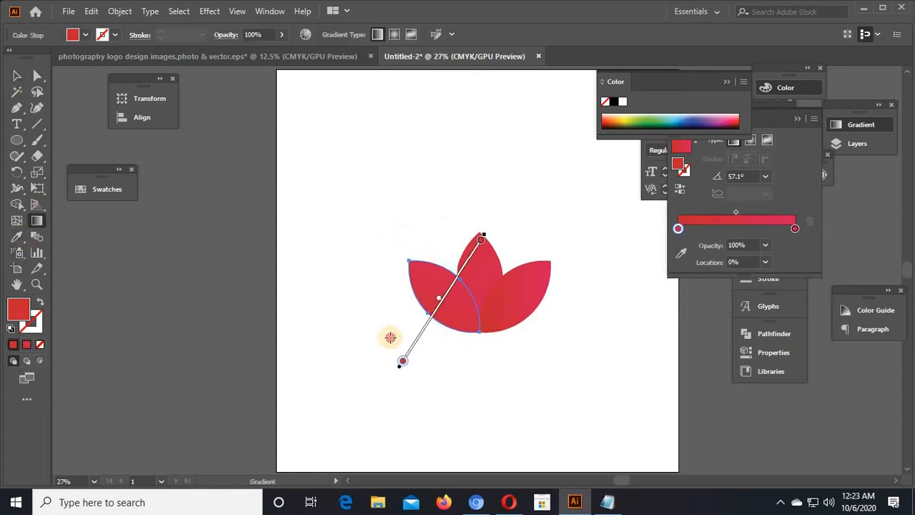
pyautogui.moveTo(390, 338); pyautogui.dragTo(381, 360)
pyautogui.click(19, 77)
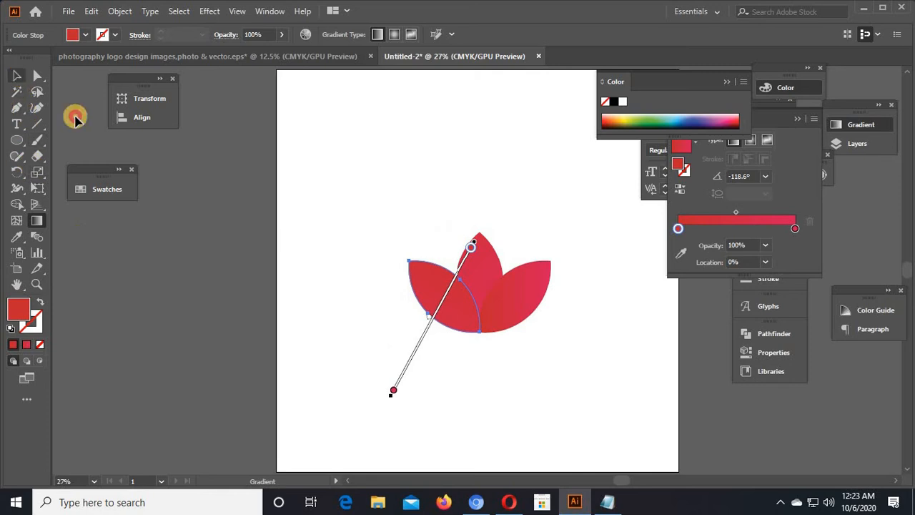
pyautogui.click(305, 217)
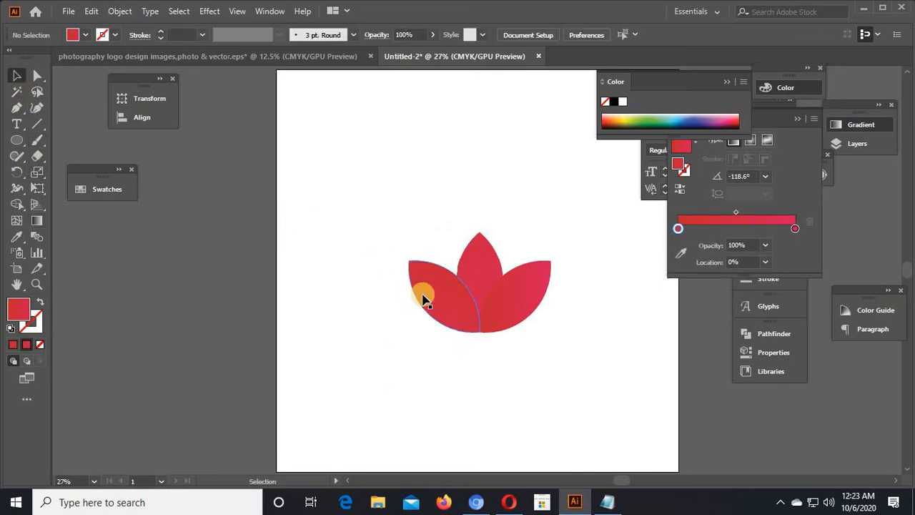
# - Group the three petals and move the group higher on the artboard, leaving room for text beneath
pyautogui.press('space')
pyautogui.moveTo(415, 223); pyautogui.dragTo(358, 220)
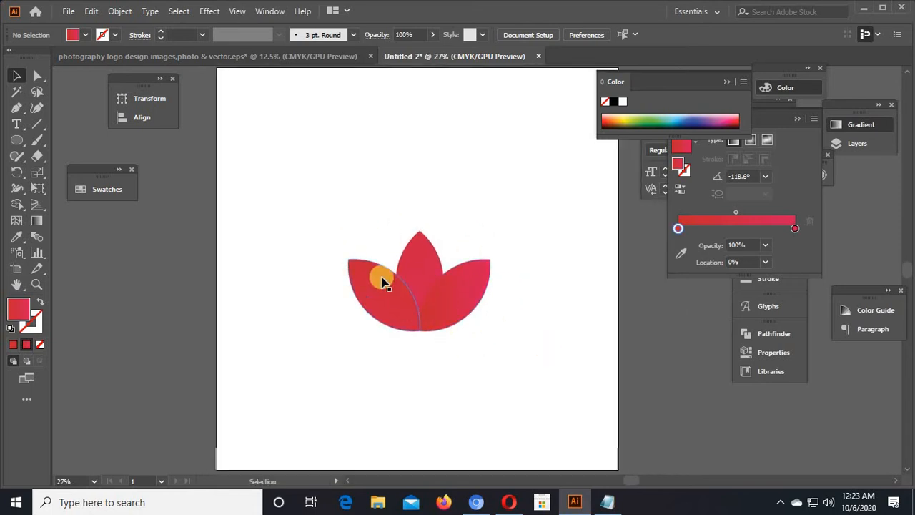
pyautogui.click(398, 282)
pyautogui.click(519, 354)
pyautogui.moveTo(321, 239); pyautogui.dragTo(457, 265)
pyautogui.rightClick(457, 265)
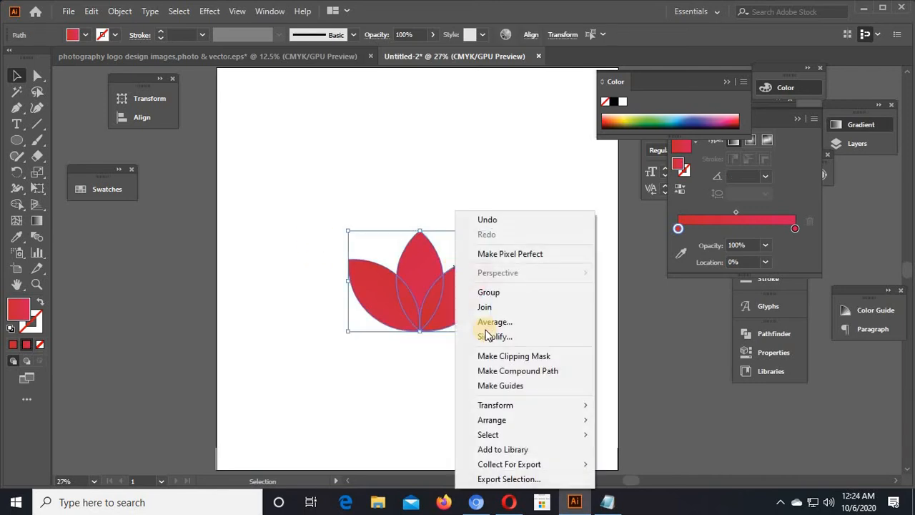
pyautogui.click(505, 296)
pyautogui.moveTo(432, 320); pyautogui.dragTo(435, 271)
pyautogui.click(450, 278)
pyautogui.click(16, 124)
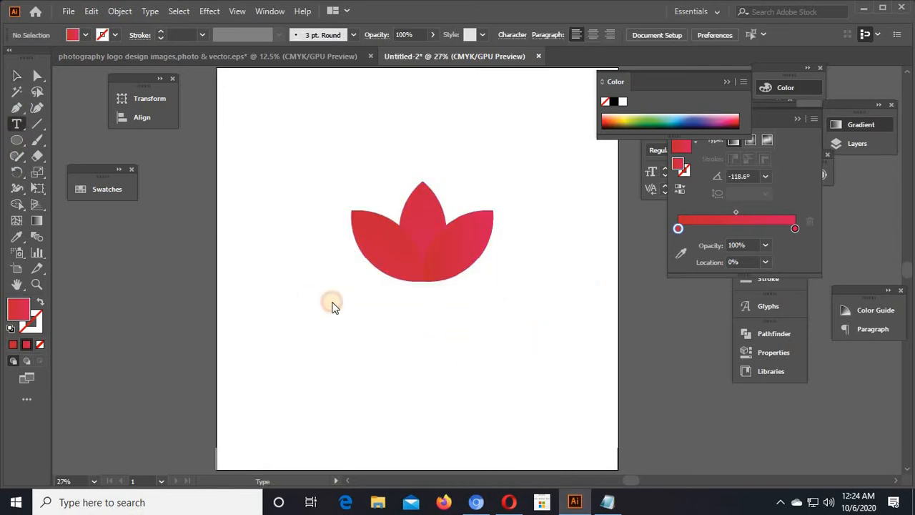
pyautogui.click(351, 307)
pyautogui.click(17, 76)
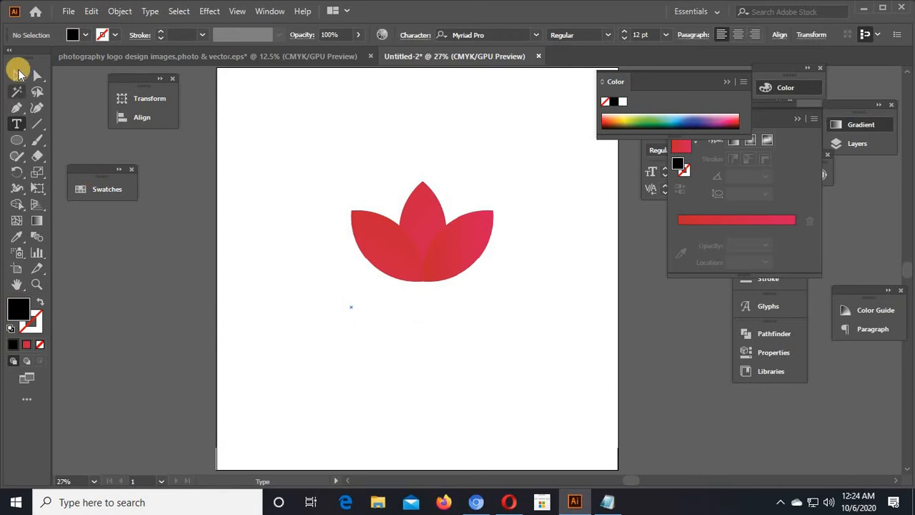
pyautogui.press('Delete')
# - Place two FLOWERS LOGO text lines in Lemon/Milk beneath the petals and shorten the upper one to FLOWERS
pyautogui.click(15, 126)
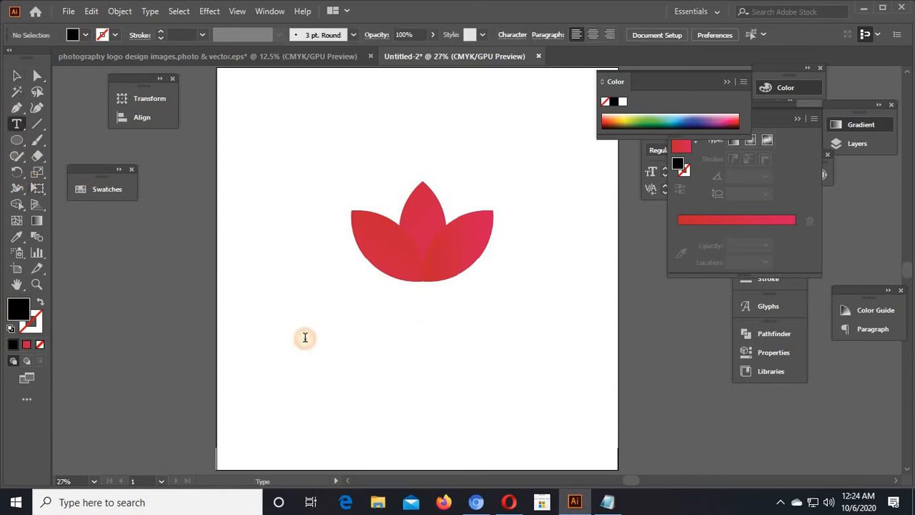
pyautogui.click(305, 339)
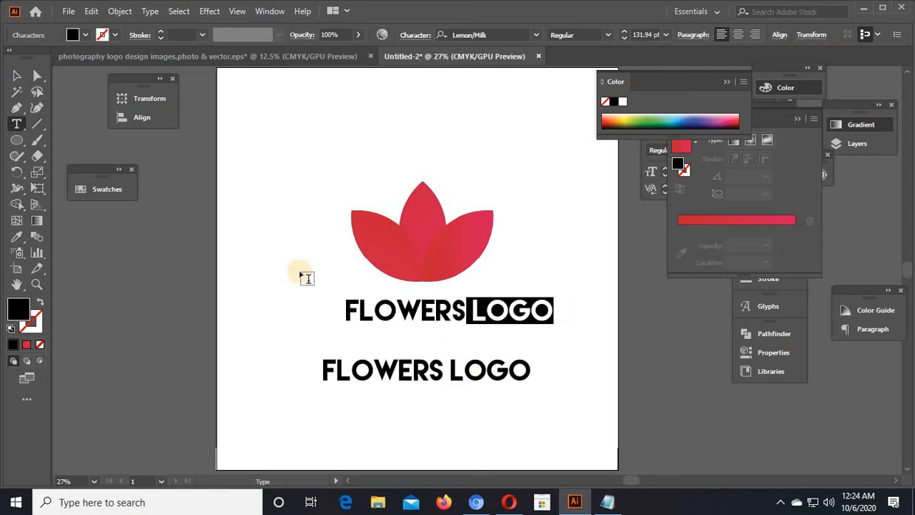
pyautogui.press('BackSpace')
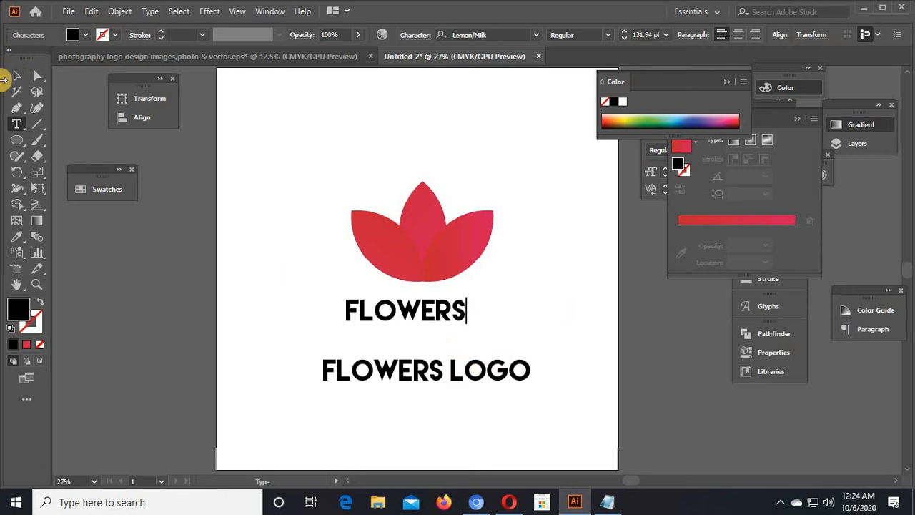
pyautogui.click(17, 77)
# - Remove the word FLOWERS from the lower text line so it reads LOGO
pyautogui.doubleClick(452, 376)
pyautogui.moveTo(451, 374); pyautogui.dragTo(10, 255)
pyautogui.press('BackSpace')
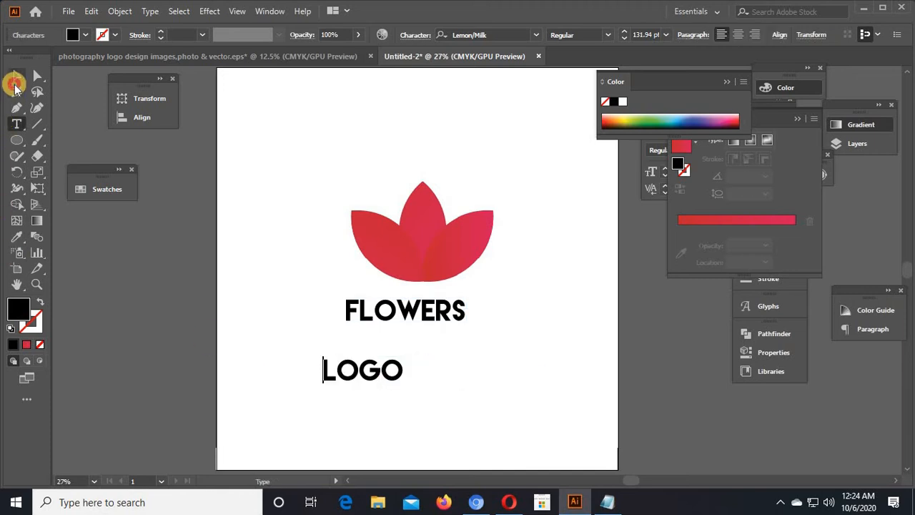
pyautogui.click(15, 77)
# - Enlarge the FLOWERS text beneath the petals and position the LOGO text centrally below it
pyautogui.moveTo(405, 313); pyautogui.dragTo(529, 382)
pyautogui.moveTo(382, 374); pyautogui.dragTo(479, 395)
pyautogui.click(566, 418)
pyautogui.moveTo(476, 342); pyautogui.dragTo(476, 333)
pyautogui.click(556, 280)
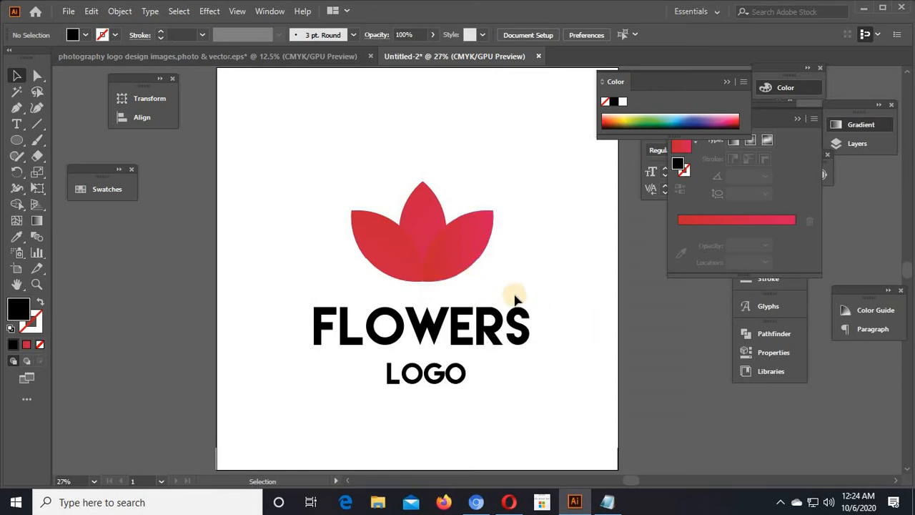
# - Shift the FLOWERS text slightly to the right, shrink LOGO to about 117 pt and place it closer underneath
pyautogui.click(443, 267)
pyautogui.click(552, 279)
pyautogui.moveTo(517, 338); pyautogui.dragTo(540, 379)
pyautogui.moveTo(443, 374); pyautogui.dragTo(460, 377)
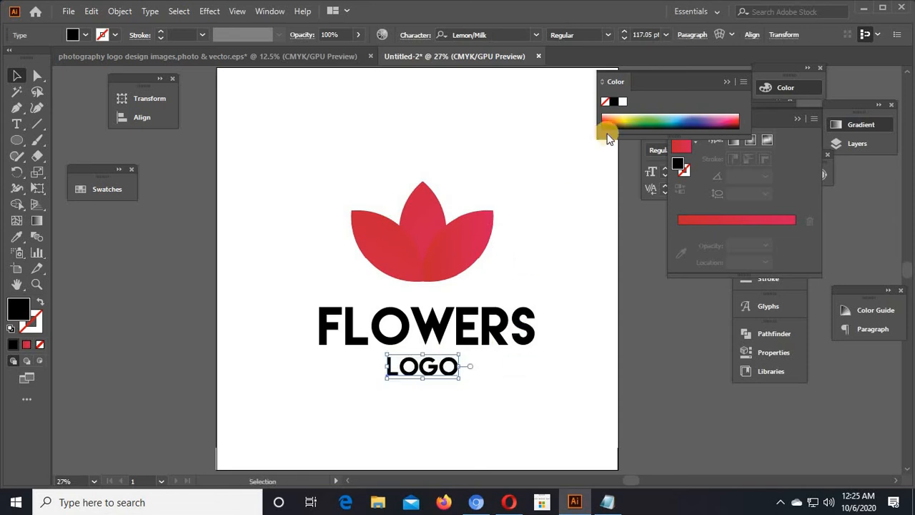
# - Clear the panels covering the Character settings and set the LOGO text's tracking to 300, trying 150 first
pyautogui.click(728, 85)
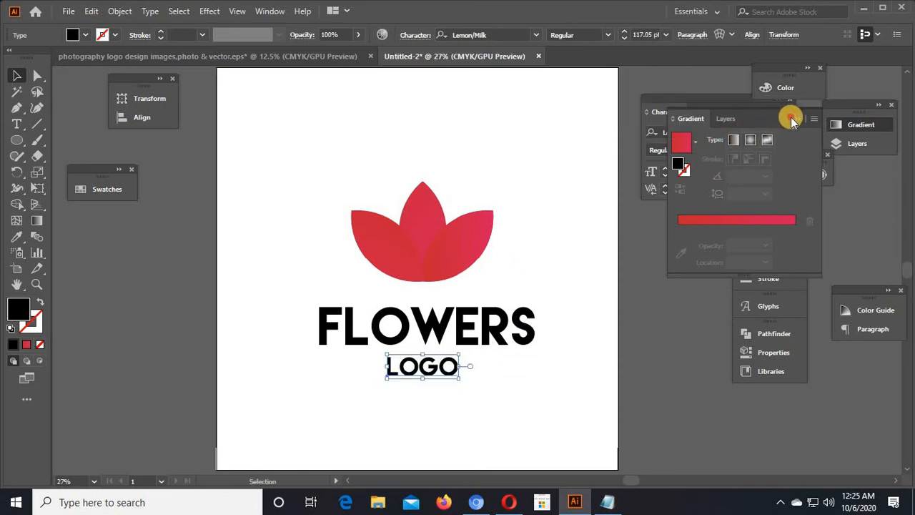
pyautogui.click(797, 119)
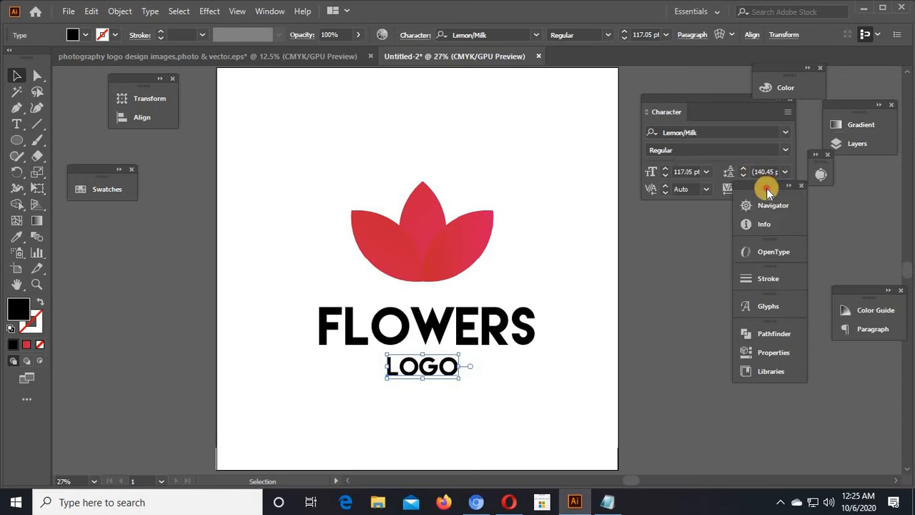
pyautogui.moveTo(767, 188); pyautogui.dragTo(780, 255)
pyautogui.click(744, 188)
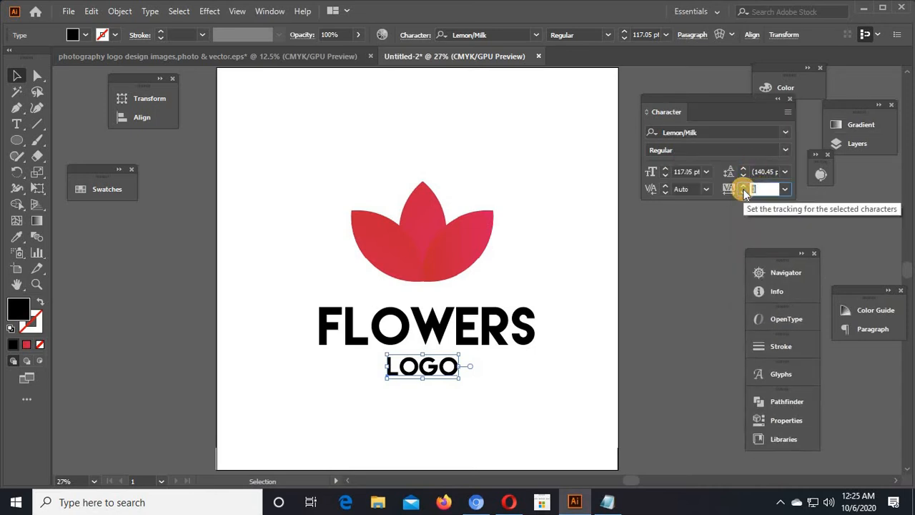
pyautogui.write('150')
pyautogui.press('Return')
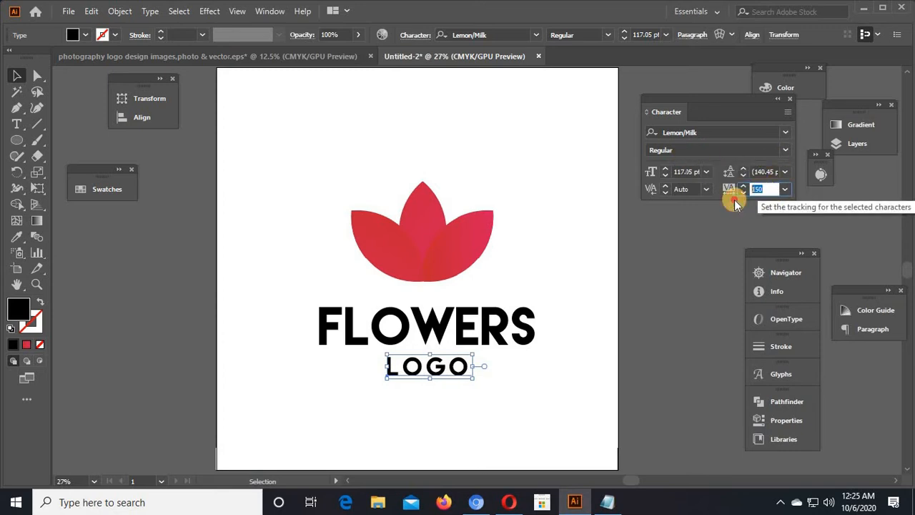
pyautogui.write('300')
pyautogui.press('Return')
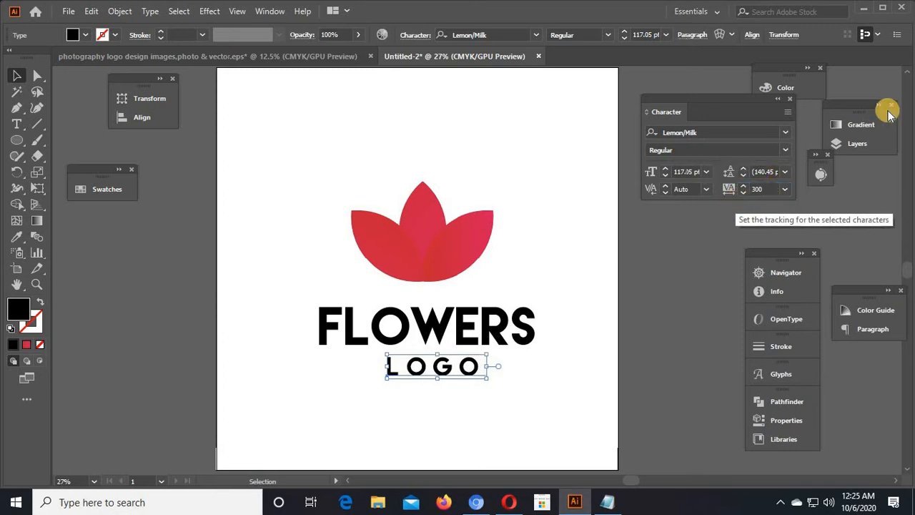
# - Convert both the FLOWERS and LOGO texts to outlines
pyautogui.click(316, 367)
pyautogui.moveTo(295, 313); pyautogui.dragTo(398, 367)
pyautogui.rightClick(427, 211)
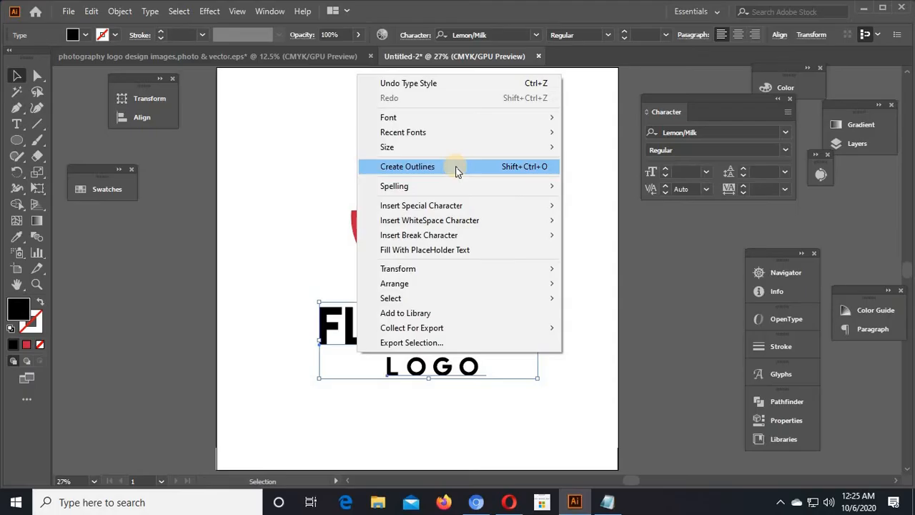
pyautogui.click(458, 169)
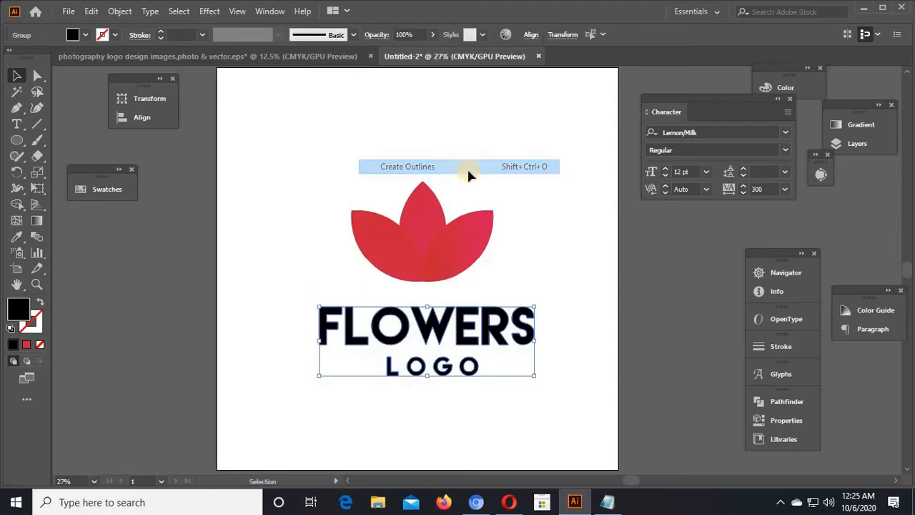
pyautogui.click(569, 350)
pyautogui.click(17, 108)
pyautogui.click(37, 123)
pyautogui.moveTo(251, 141)
pyautogui.mouseDown()
pyautogui.moveTo(276, 153)
pyautogui.moveTo(294, 183)
pyautogui.mouseUp()
pyautogui.click(8, 70)
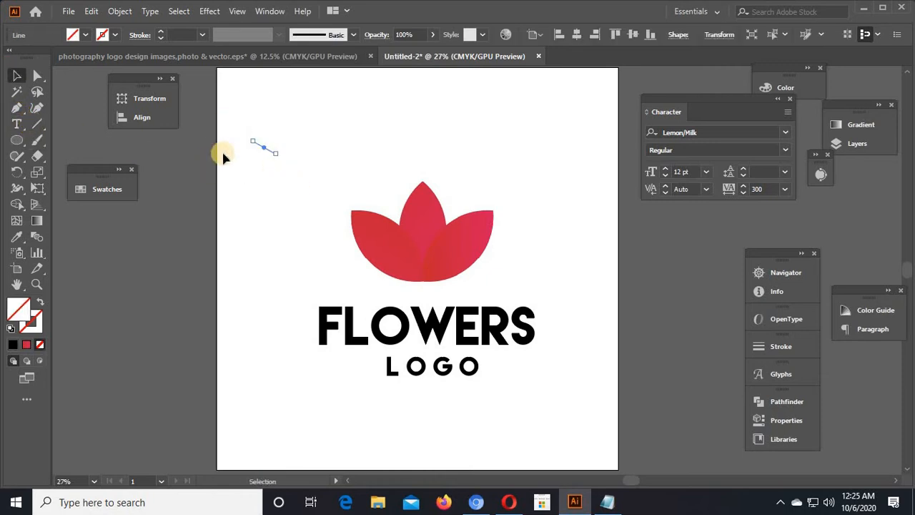
pyautogui.click(118, 11)
pyautogui.click(147, 163)
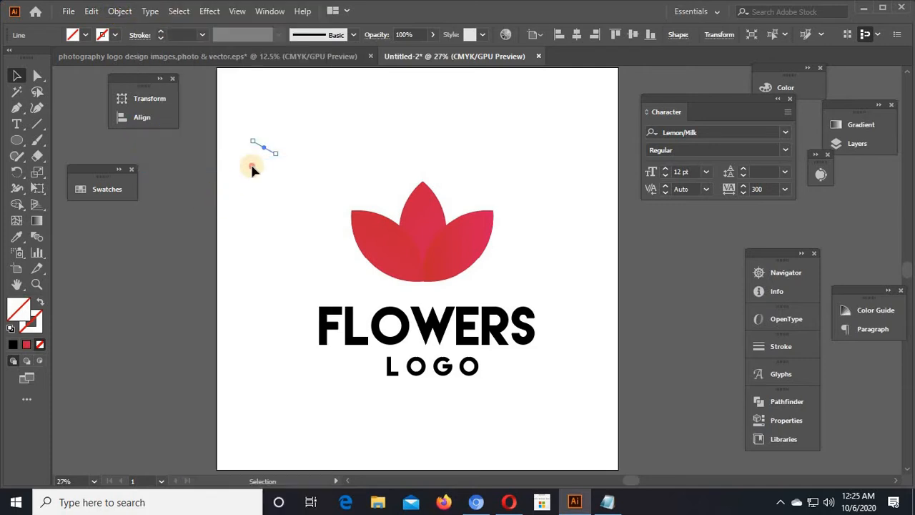
pyautogui.click(238, 135)
pyautogui.moveTo(279, 169); pyautogui.dragTo(309, 190)
pyautogui.click(298, 171)
# - Nudge the outlined LOGO word slightly upward, closer to the FLOWERS lettering
pyautogui.click(408, 368)
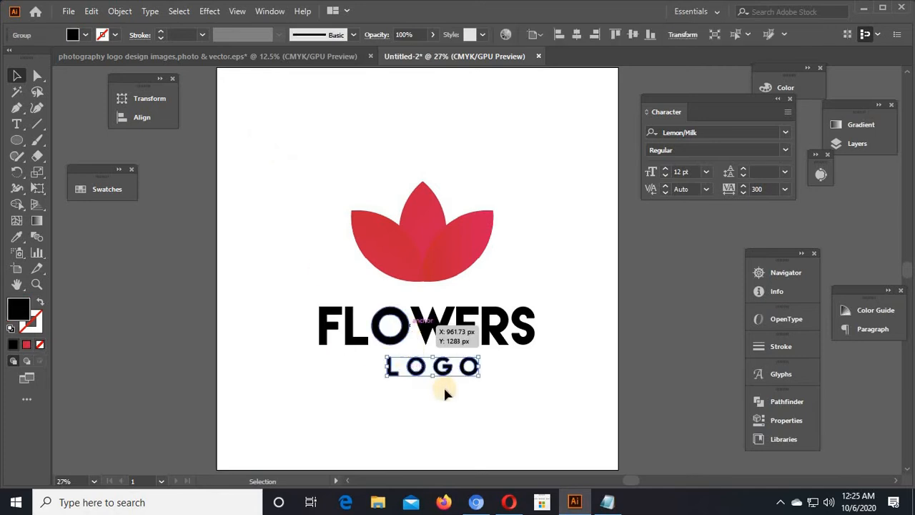
pyautogui.press('Up')
pyautogui.press('Up')
pyautogui.press('Up')
pyautogui.press('Up')
pyautogui.press('Up')
pyautogui.press('Up')
pyautogui.press('Up')
pyautogui.press('Up')
pyautogui.press('Up')
pyautogui.press('Up')
pyautogui.press('Up')
pyautogui.press('Up')
pyautogui.press('Up')
pyautogui.press('Up')
pyautogui.press('Up')
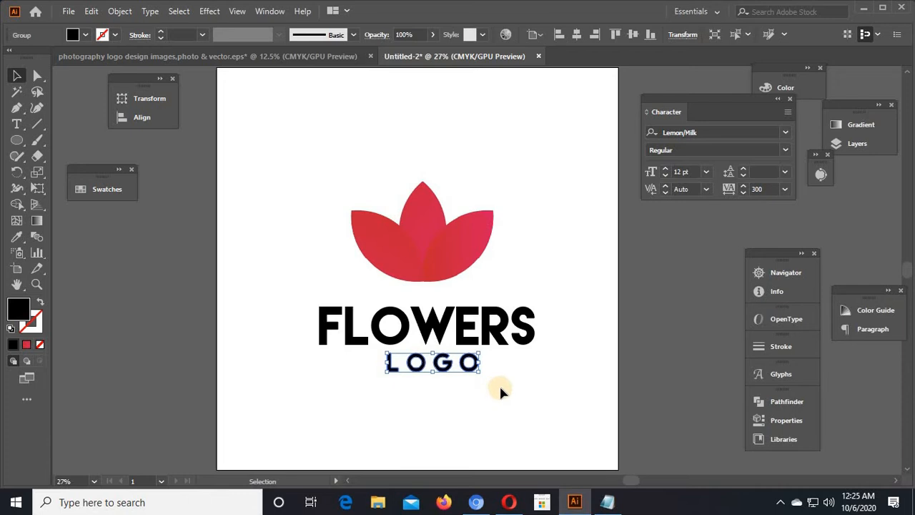
pyautogui.click(497, 379)
# - Select all the artwork and align the petals and both words to the artboard's horizontal center
pyautogui.hotkey('ctrl', 'a')
pyautogui.click(134, 119)
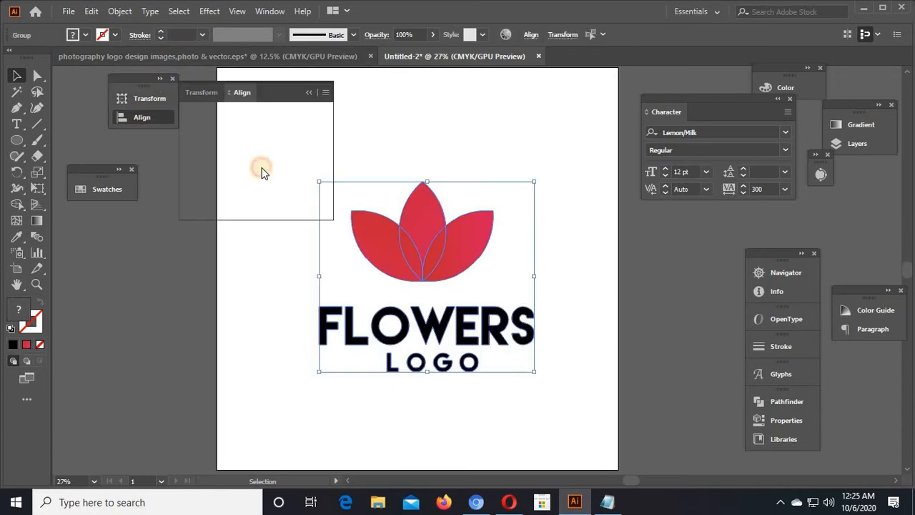
pyautogui.click(215, 128)
pyautogui.click(296, 143)
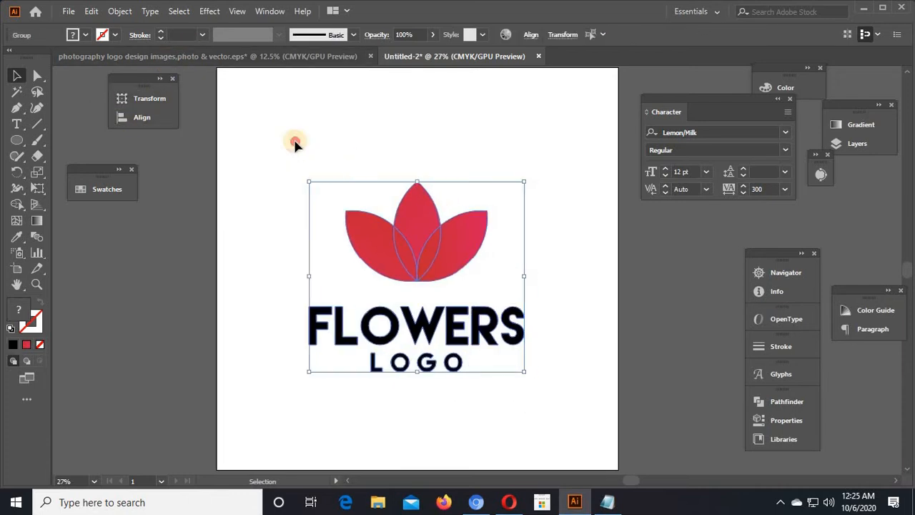
# - Group the petals with both words and center the group vertically on the artboard
pyautogui.rightClick(443, 339)
pyautogui.click(202, 138)
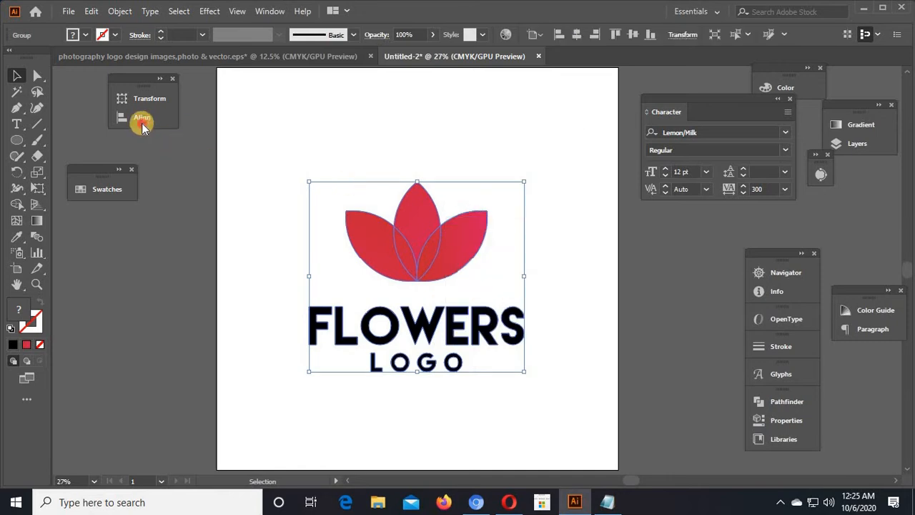
pyautogui.click(138, 118)
pyautogui.click(288, 130)
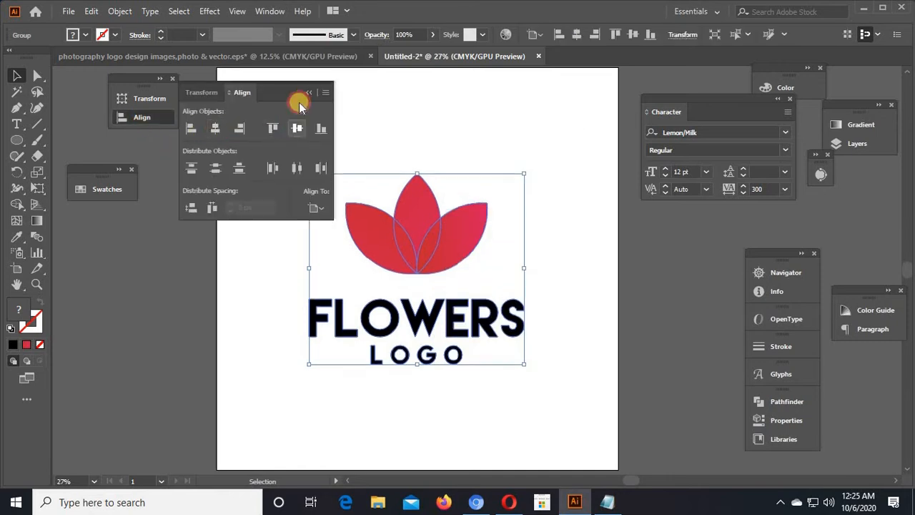
pyautogui.click(364, 153)
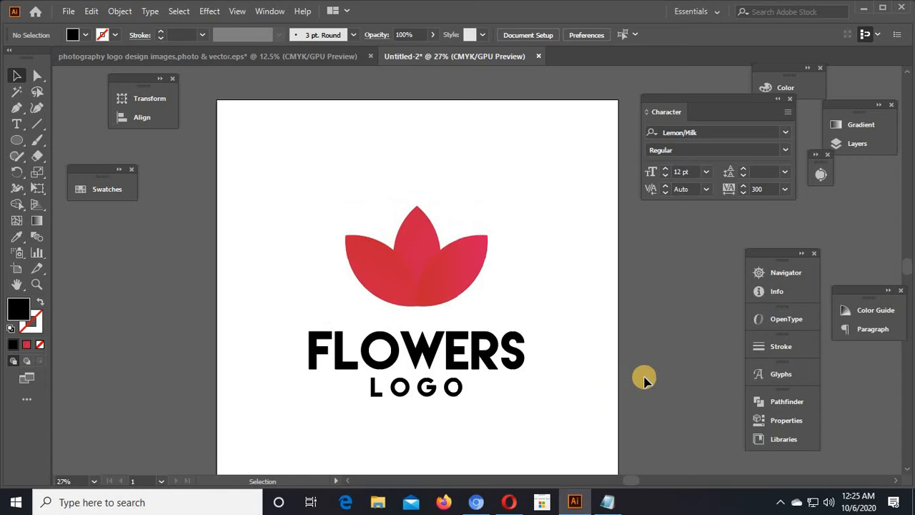
pyautogui.scroll(-1, 687, 369)
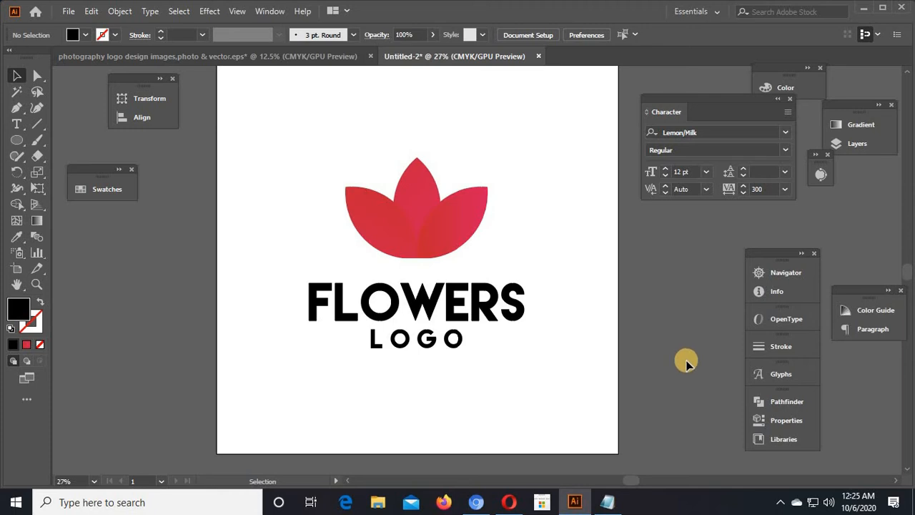
pyautogui.scroll(1, 684, 362)
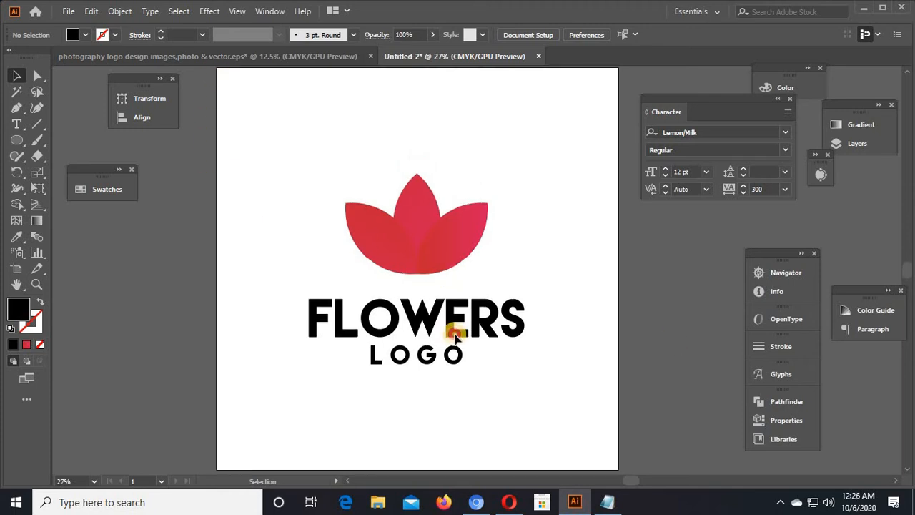
pyautogui.scroll(-3, 588, 403)
pyautogui.hotkey('ctrl', 'a')
pyautogui.scroll(4, 574, 384)
pyautogui.click(574, 384)
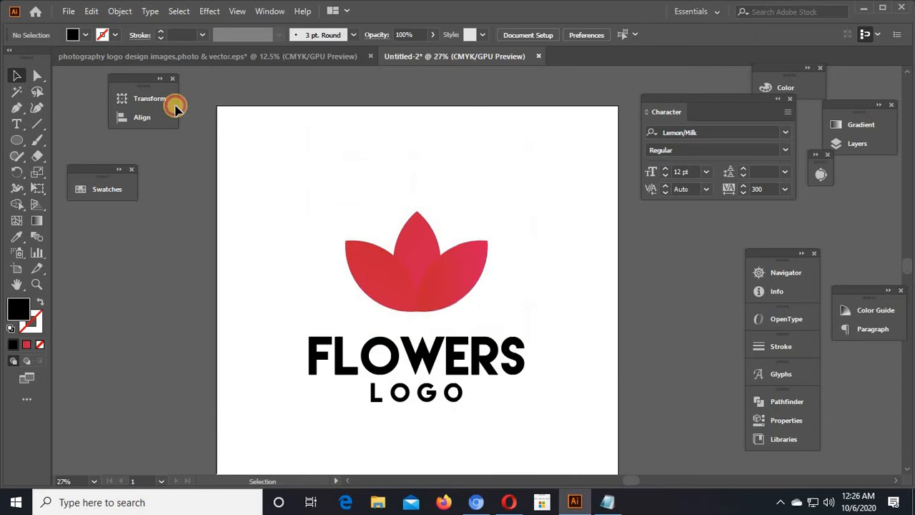
pyautogui.scroll(-2, 605, 313)
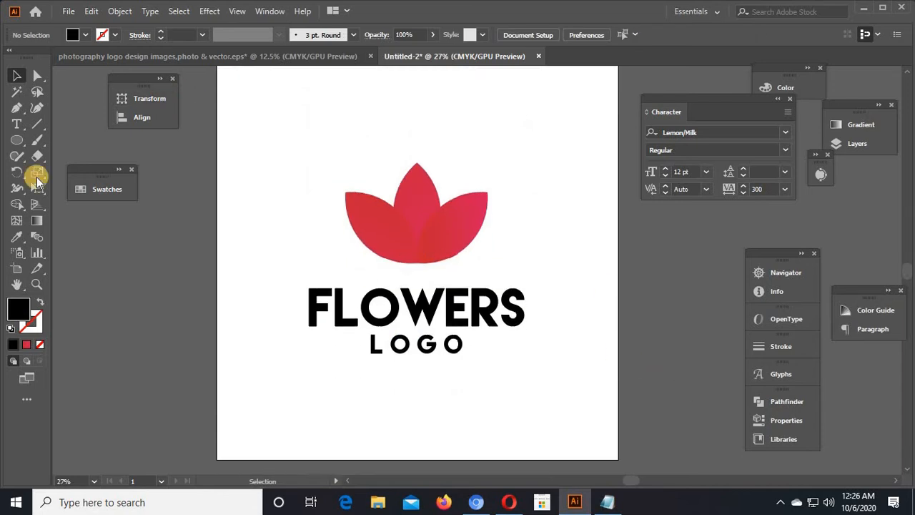
# - Create a black 2000 × 2000 px rectangle with the Rectangle tool
pyautogui.moveTo(11, 147); pyautogui.dragTo(60, 143)
pyautogui.click(358, 223)
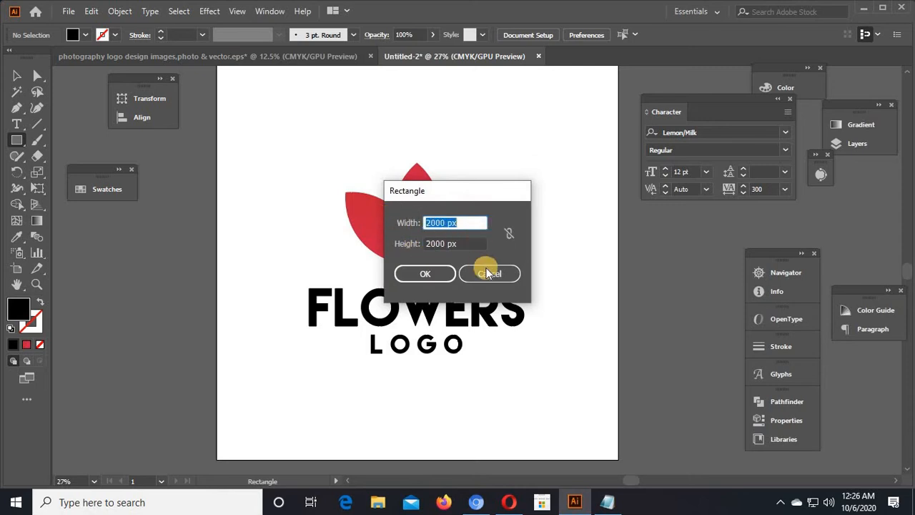
pyautogui.click(423, 276)
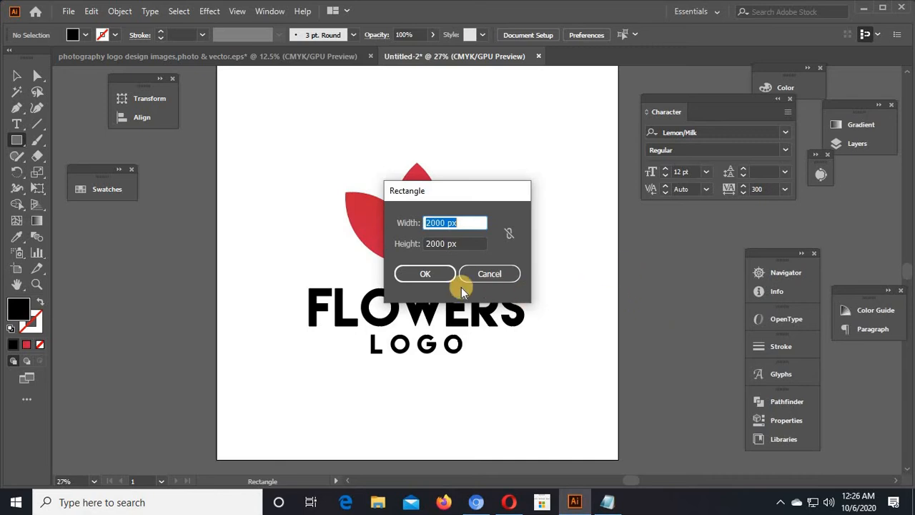
pyautogui.click(431, 276)
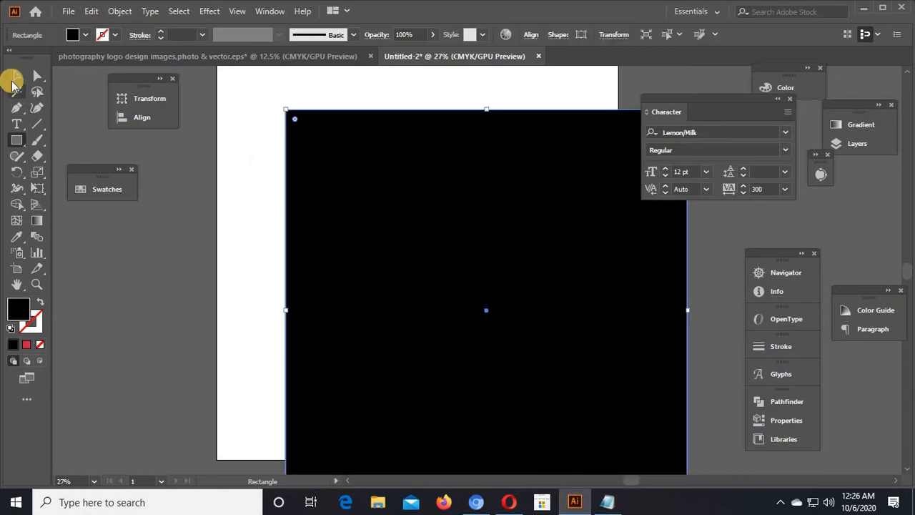
# - Center the black rectangle horizontally and vertically so it covers the artboard exactly
pyautogui.click(17, 75)
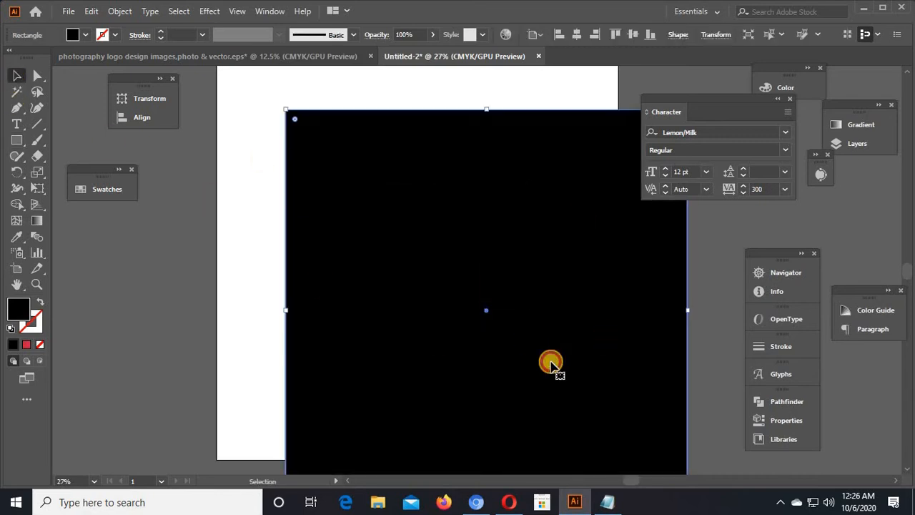
pyautogui.click(578, 35)
pyautogui.click(632, 34)
pyautogui.click(647, 311)
pyautogui.click(616, 72)
pyautogui.click(577, 34)
pyautogui.click(633, 34)
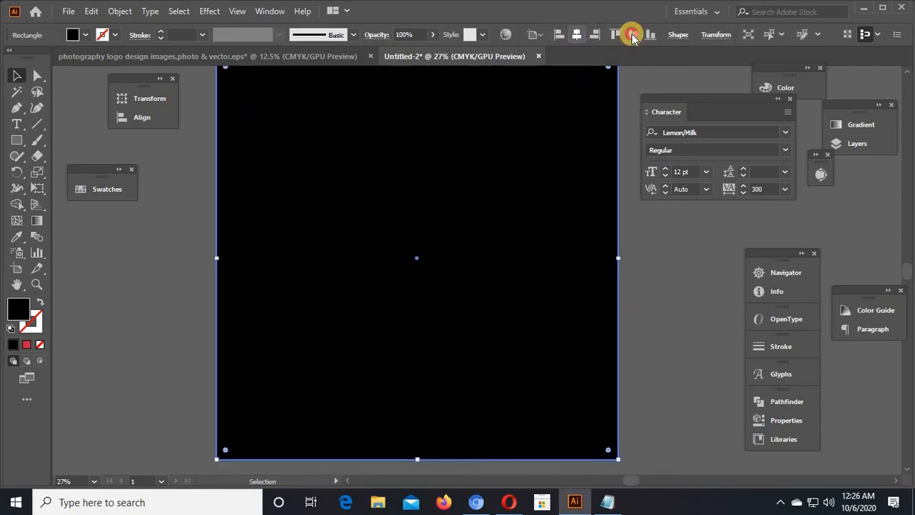
# - Set the alignment reference to the selection and switch it back to the artboard
pyautogui.click(146, 118)
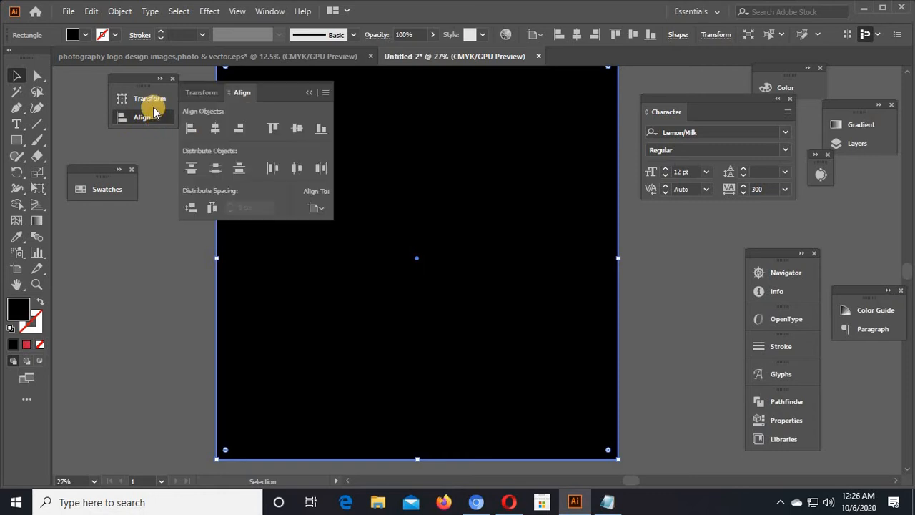
pyautogui.click(315, 207)
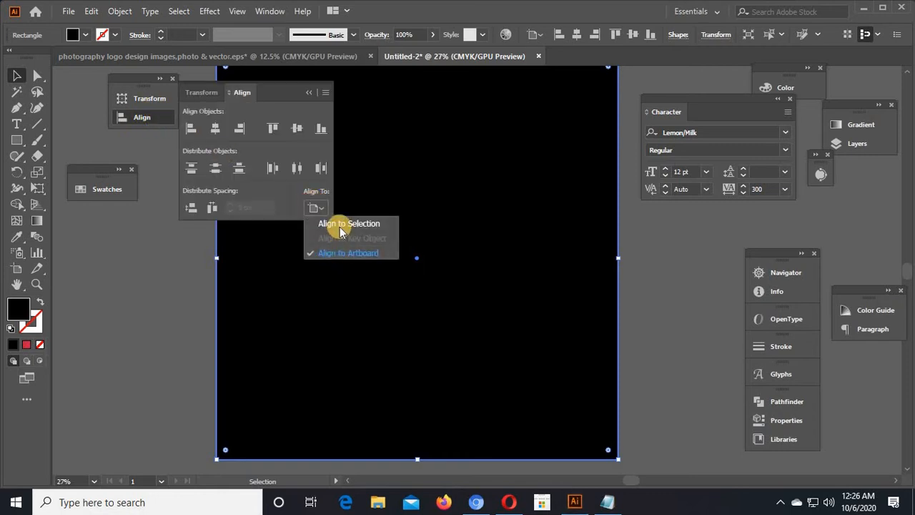
pyautogui.click(343, 224)
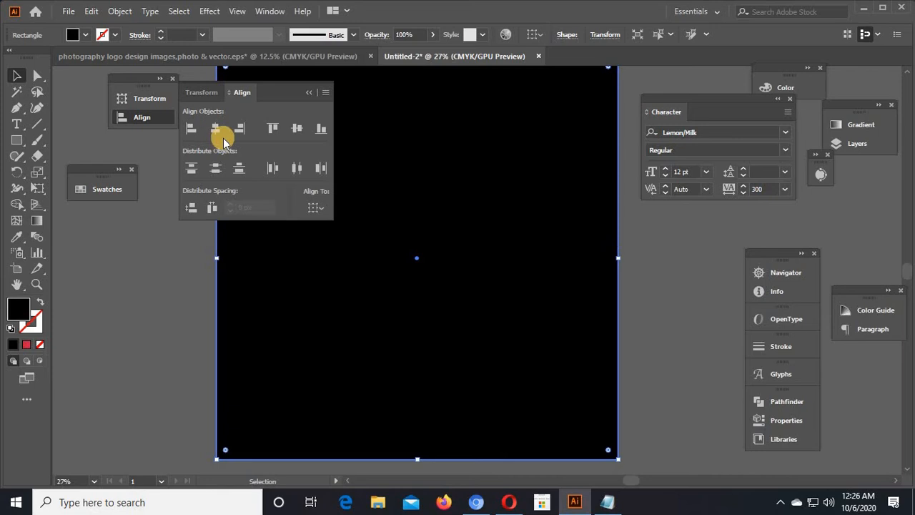
pyautogui.click(315, 208)
pyautogui.click(323, 248)
# - Move the black rectangle off the artboard's center and realign it to the artboard horizontally and vertically
pyautogui.click(658, 300)
pyautogui.moveTo(550, 312); pyautogui.dragTo(586, 444)
pyautogui.click(229, 136)
pyautogui.click(298, 128)
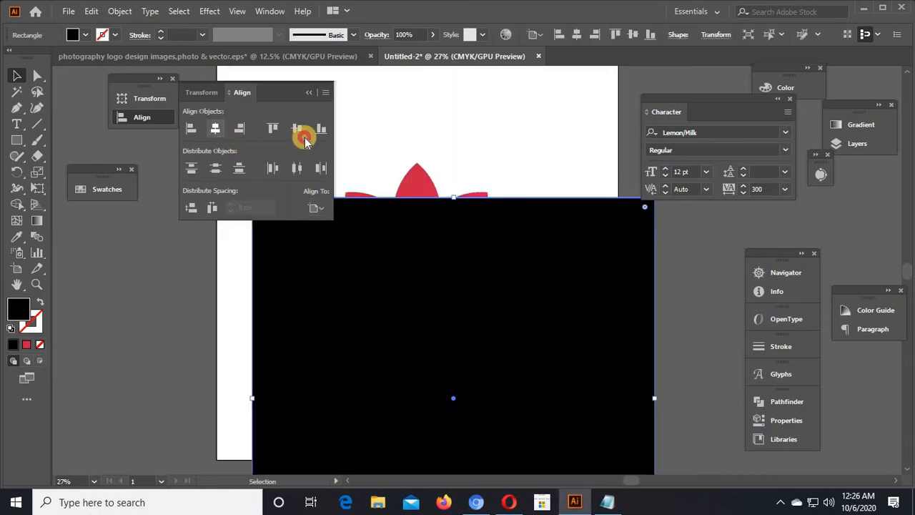
pyautogui.click(309, 92)
# - Send the black rectangle behind the logo artwork and change its fill to white
pyautogui.rightClick(397, 175)
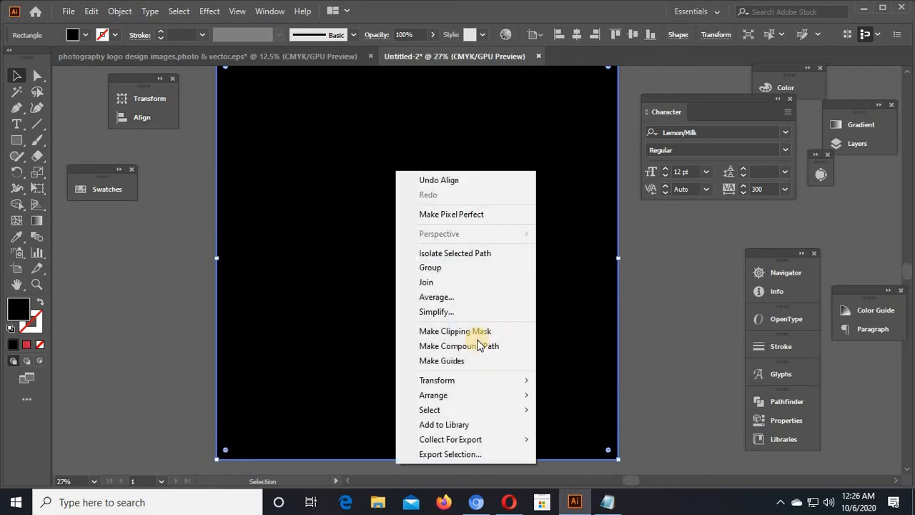
pyautogui.moveTo(493, 394)
pyautogui.click(565, 439)
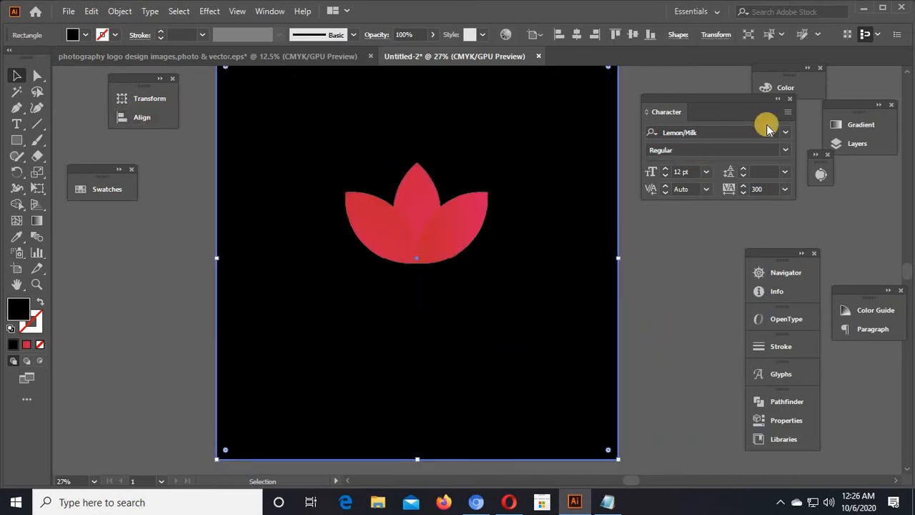
pyautogui.click(786, 87)
pyautogui.click(622, 101)
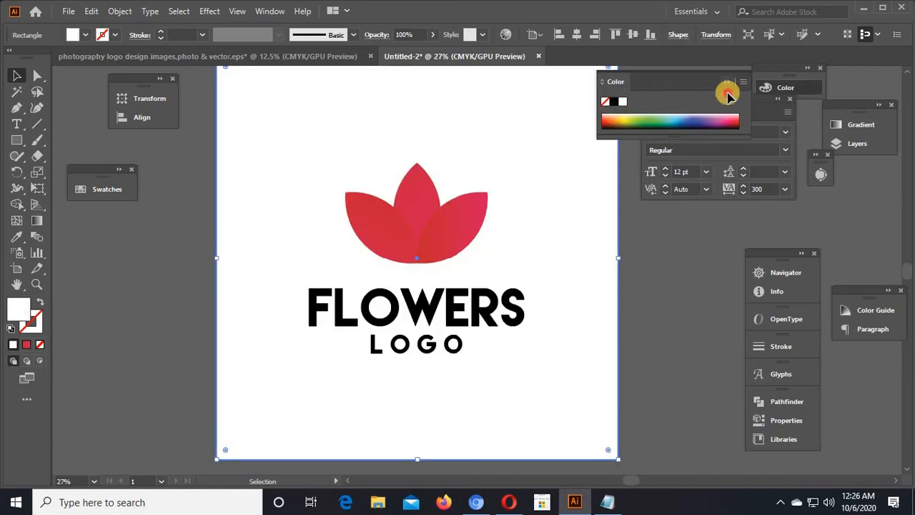
pyautogui.click(664, 310)
pyautogui.scroll(2, 649, 311)
pyautogui.scroll(-1, 660, 296)
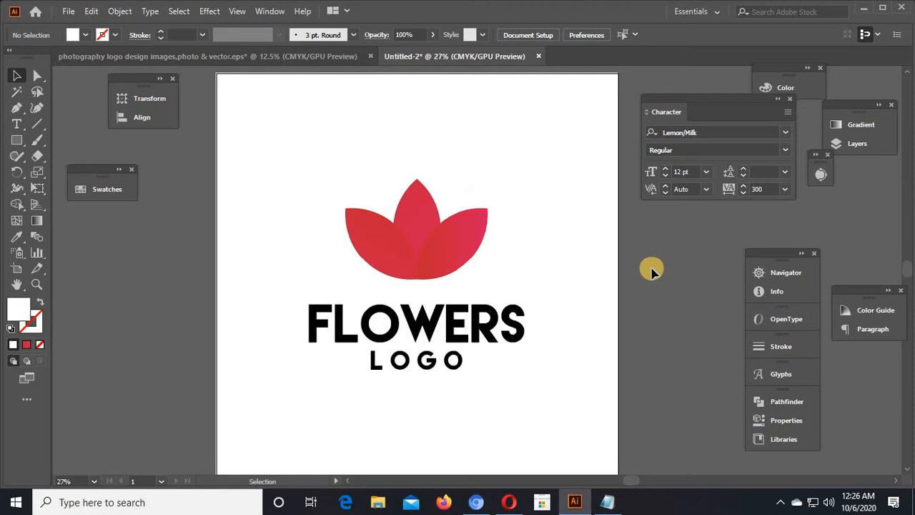
# - Save the document as an Illustrator EPS named "flowers logo design images,photo & vector" in the shutterstock logo design folder
pyautogui.click(70, 13)
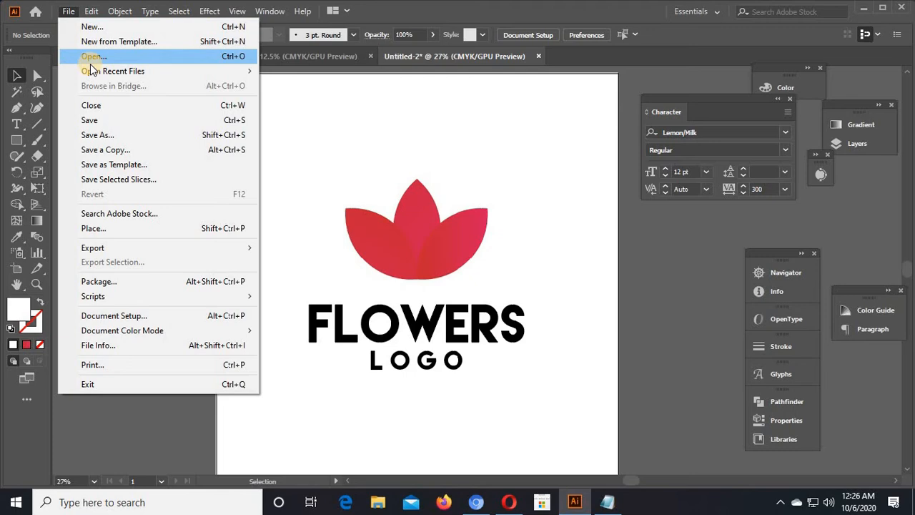
pyautogui.click(95, 137)
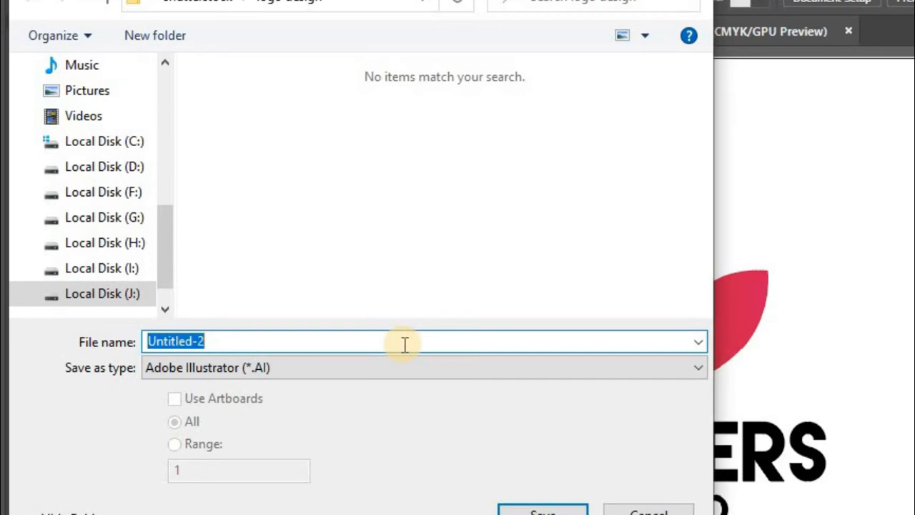
pyautogui.click(361, 341)
pyautogui.moveTo(362, 342); pyautogui.dragTo(146, 342)
pyautogui.write('flowers logo design images,photo & vector')
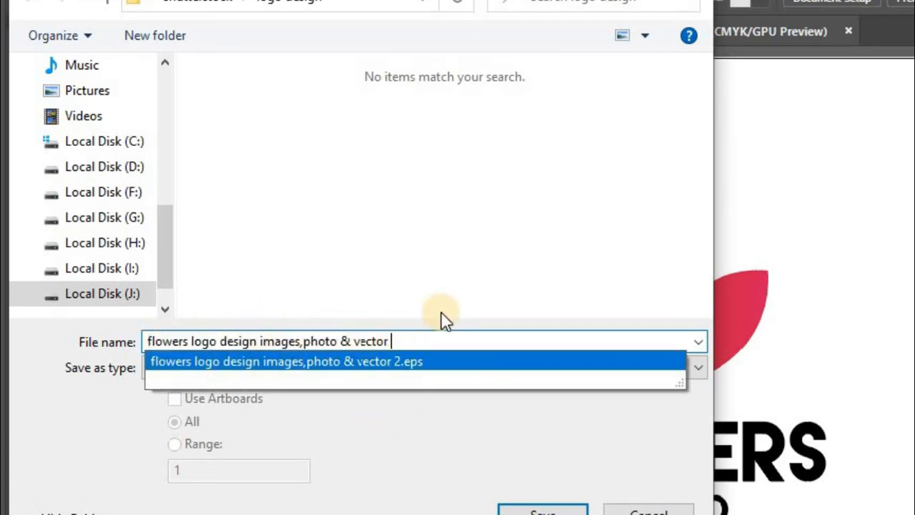
pyautogui.click(371, 417)
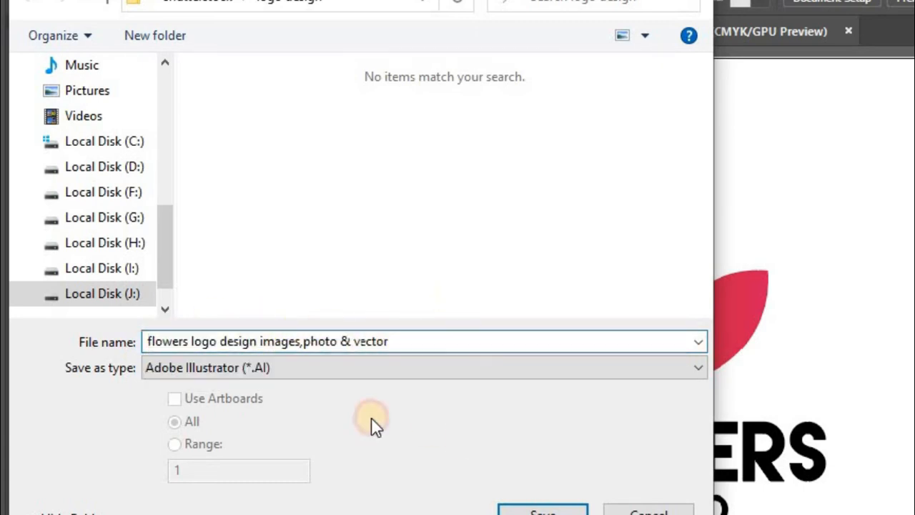
pyautogui.click(382, 369)
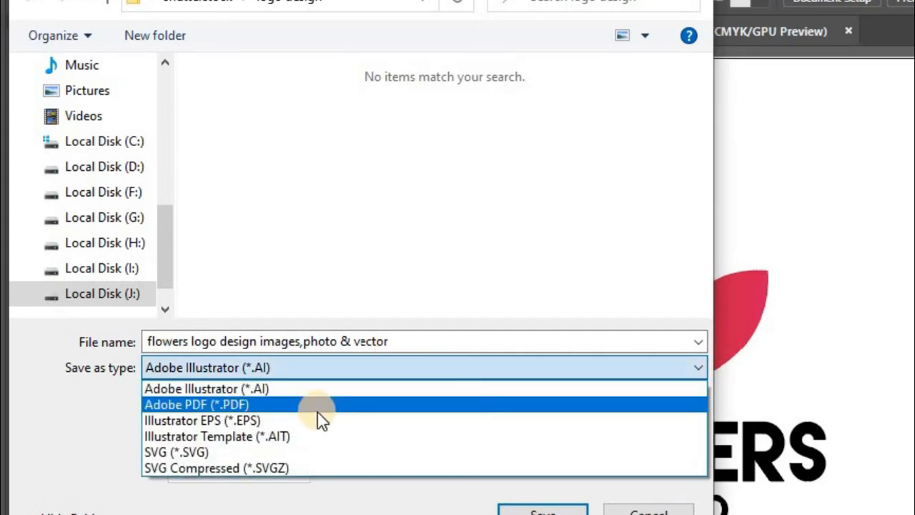
pyautogui.click(319, 422)
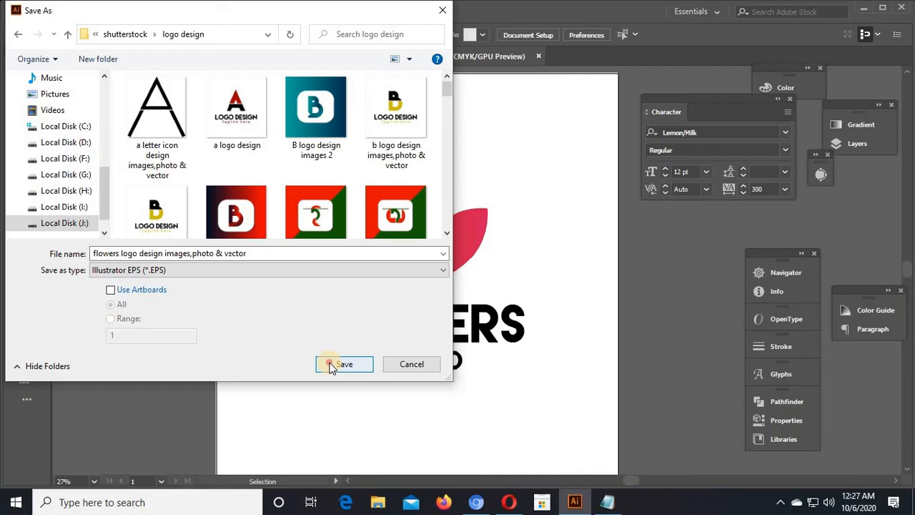
pyautogui.click(542, 512)
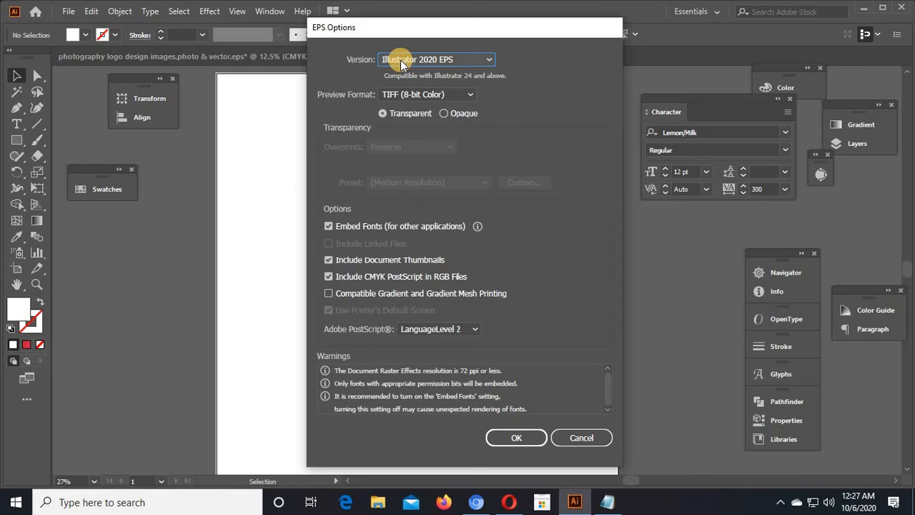
# - Set the EPS version to Illustrator 10 EPS and accept the EPS options
pyautogui.click(407, 60)
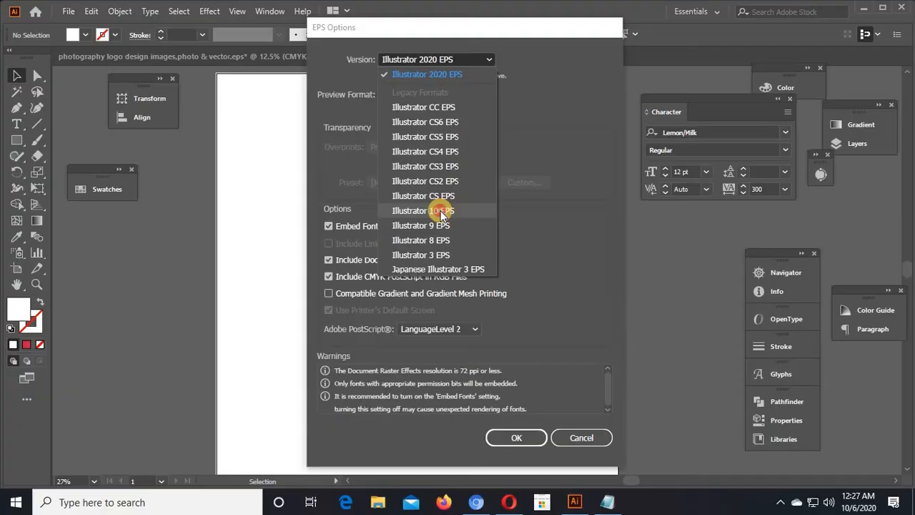
pyautogui.click(459, 329)
pyautogui.click(524, 425)
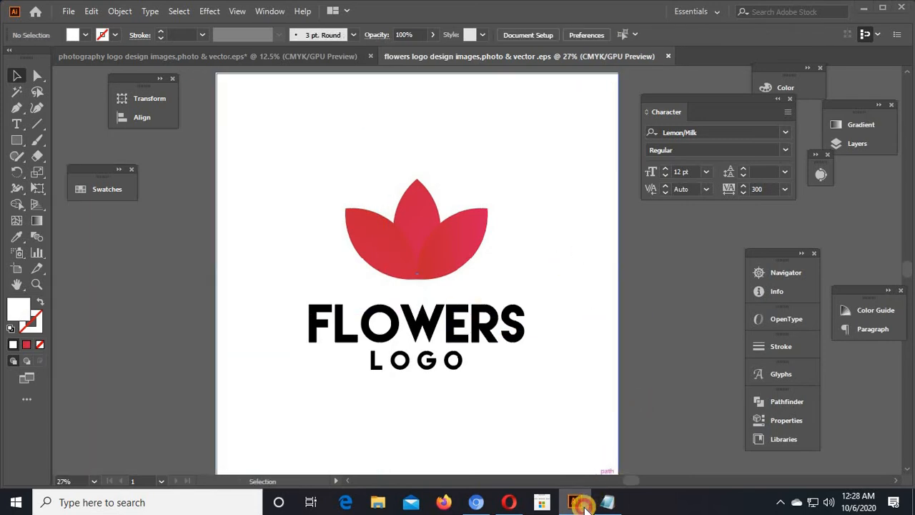
# - Switch to the browser showing the Shutterstock contributor dashboard and start an image upload
pyautogui.click(585, 500)
pyautogui.click(512, 503)
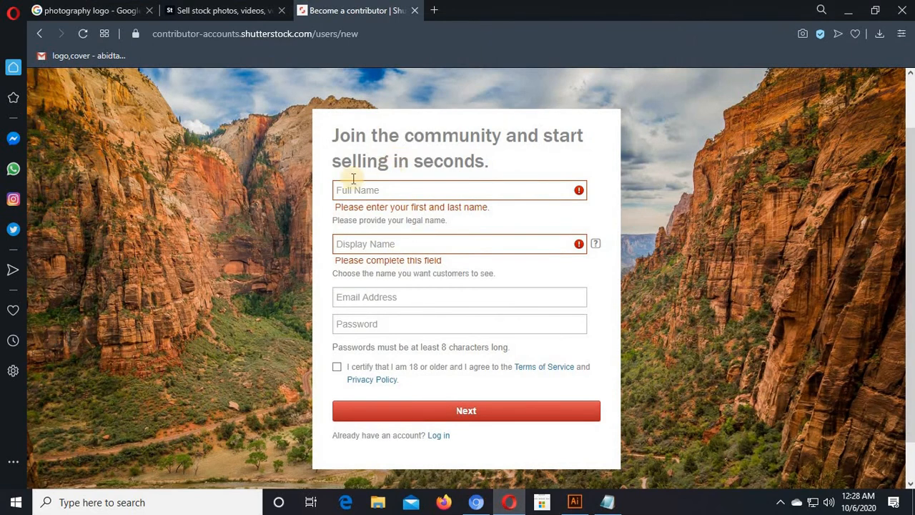
pyautogui.click(509, 503)
pyautogui.click(476, 503)
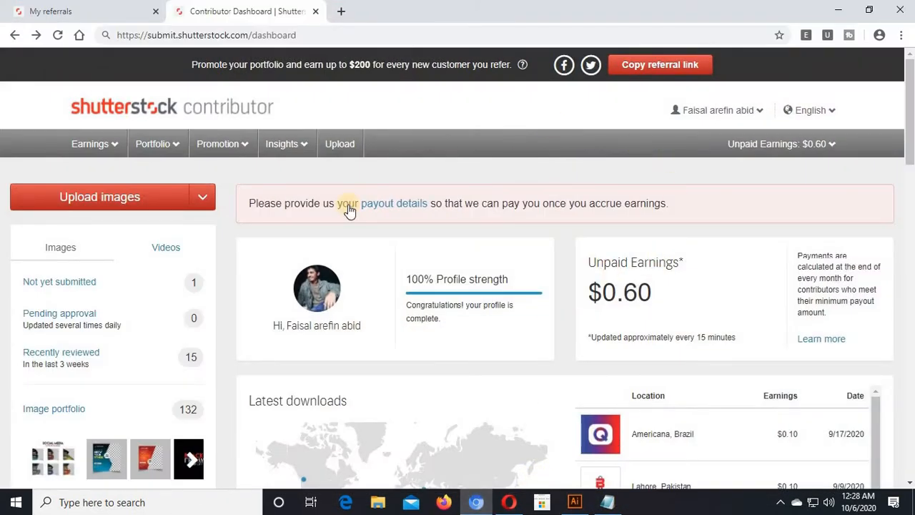
pyautogui.click(130, 203)
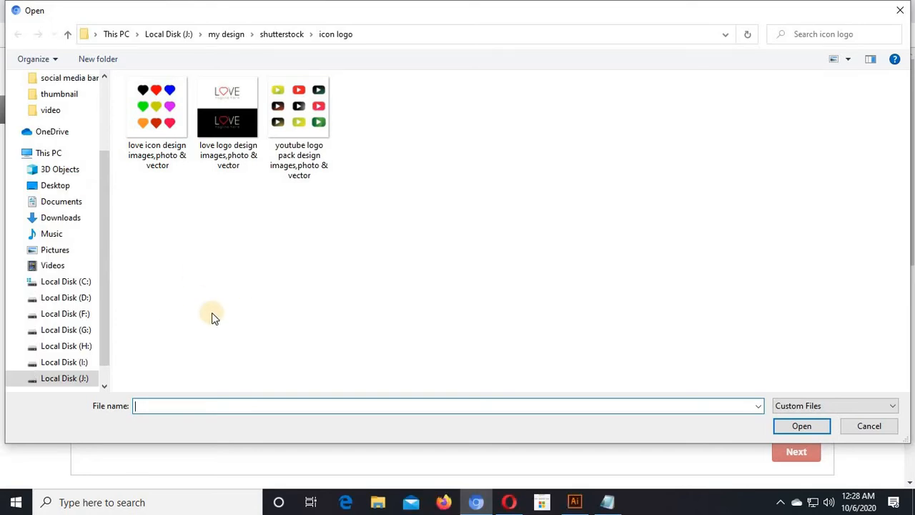
# - Upload the "flowers logo design images,photo & vector" EPS from the my design > shutterstock > logo design folder on drive J
pyautogui.doubleClick(171, 136)
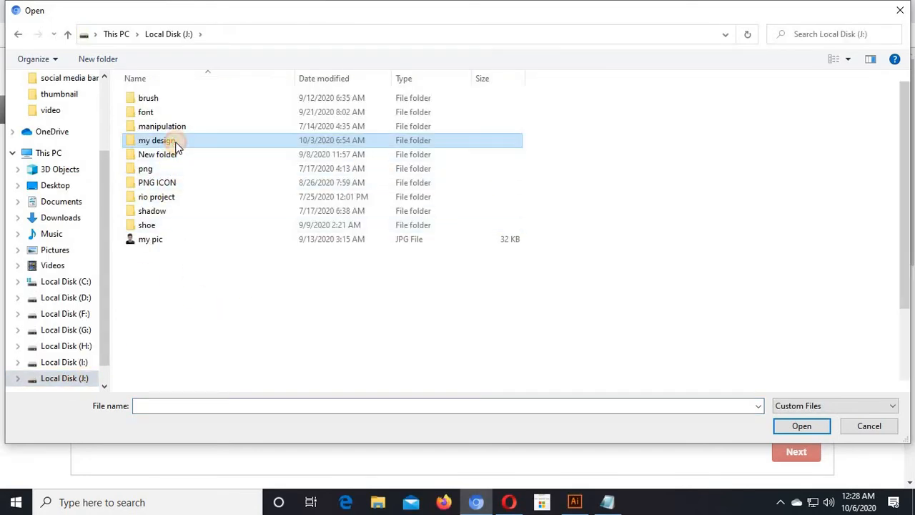
pyautogui.scroll(-2, 243, 275)
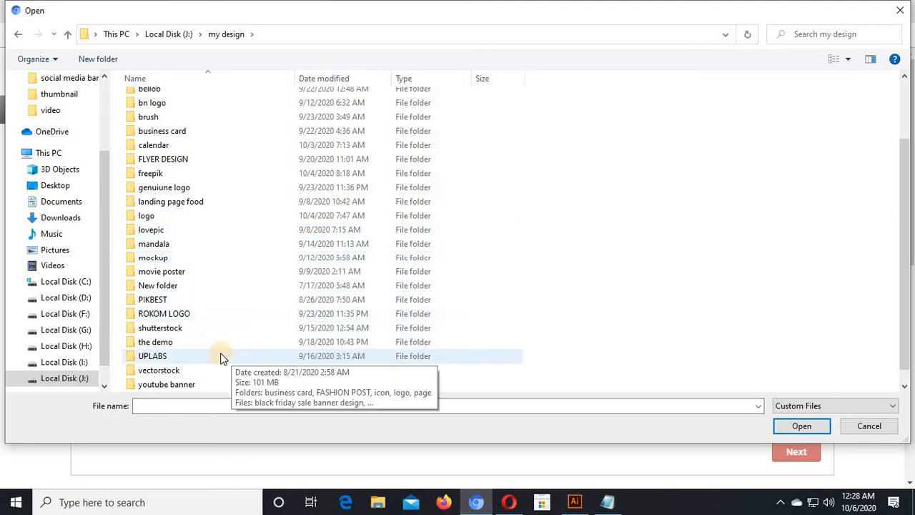
pyautogui.click(220, 331)
pyautogui.doubleClick(221, 333)
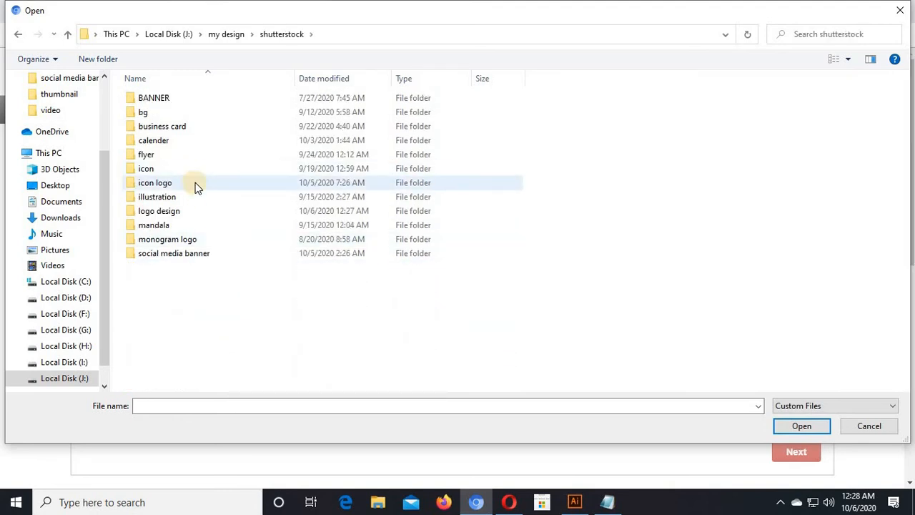
pyautogui.click(204, 209)
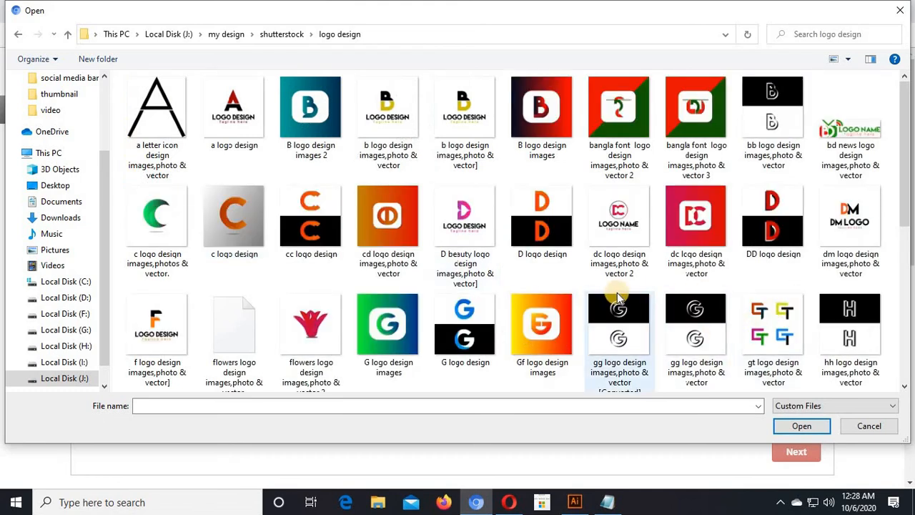
pyautogui.scroll(-1, 615, 308)
pyautogui.scroll(-1, 613, 307)
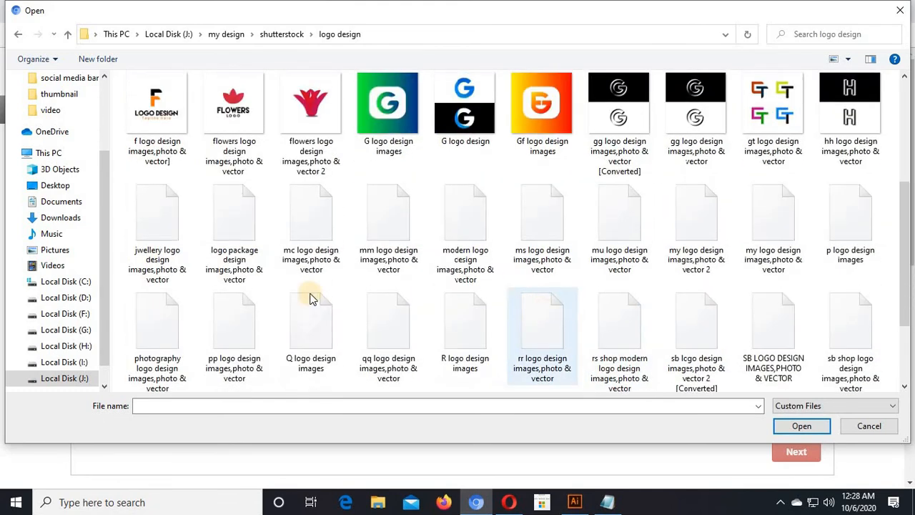
pyautogui.doubleClick(239, 134)
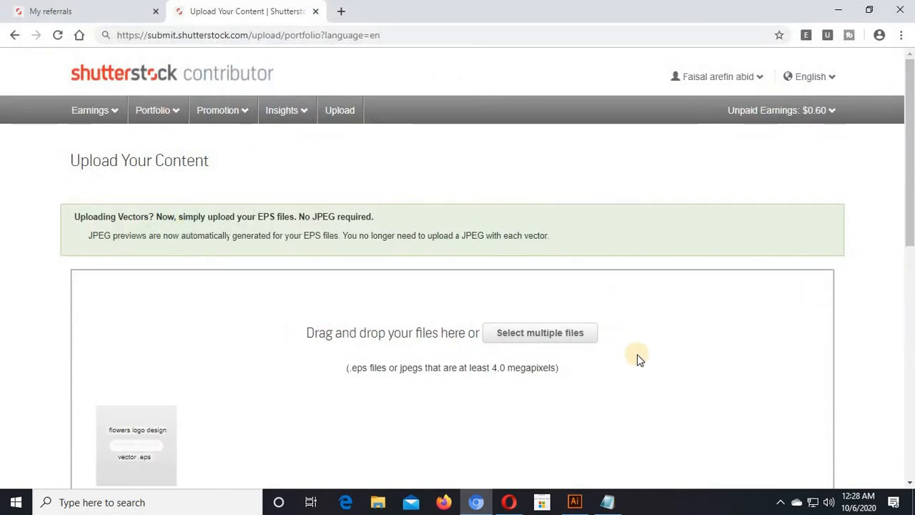
# - Continue to the content submission page and refresh the list after the uploaded file is processed
pyautogui.scroll(-2, 715, 308)
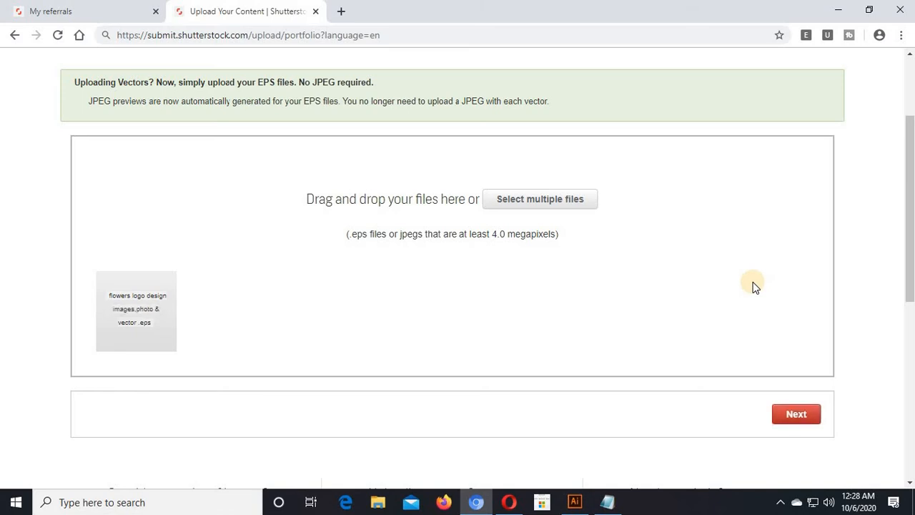
pyautogui.click(793, 414)
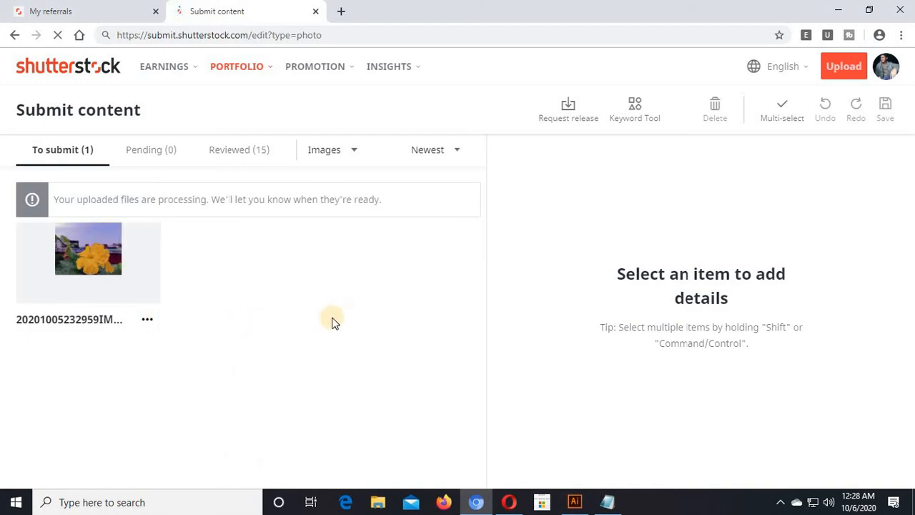
pyautogui.tripleClick(258, 200)
pyautogui.click(310, 274)
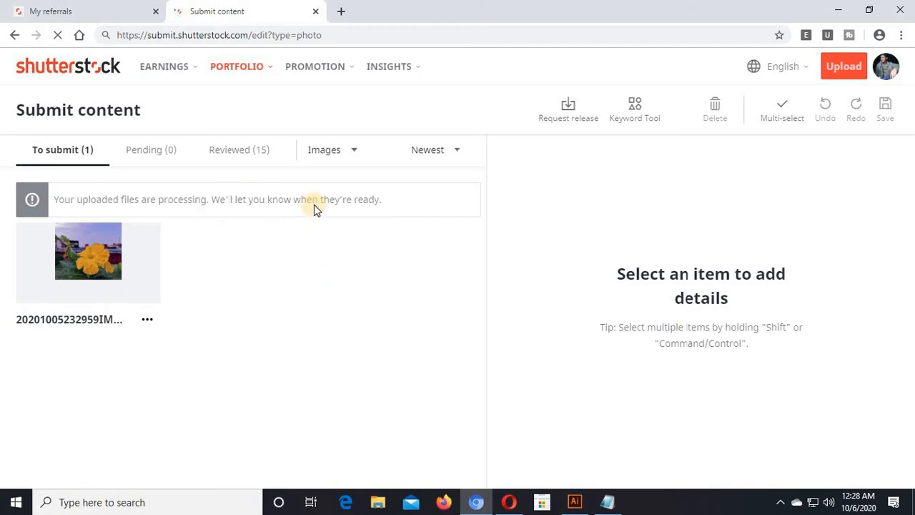
pyautogui.tripleClick(315, 203)
pyautogui.click(323, 258)
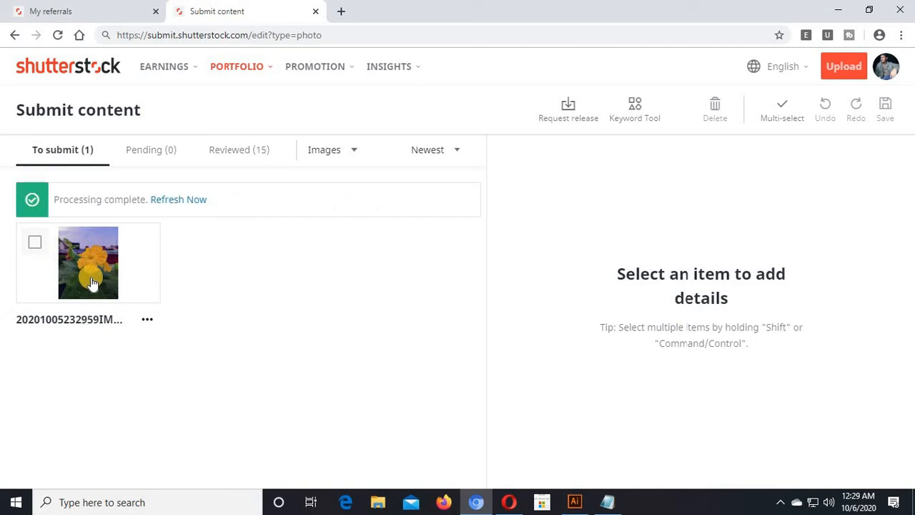
pyautogui.click(163, 202)
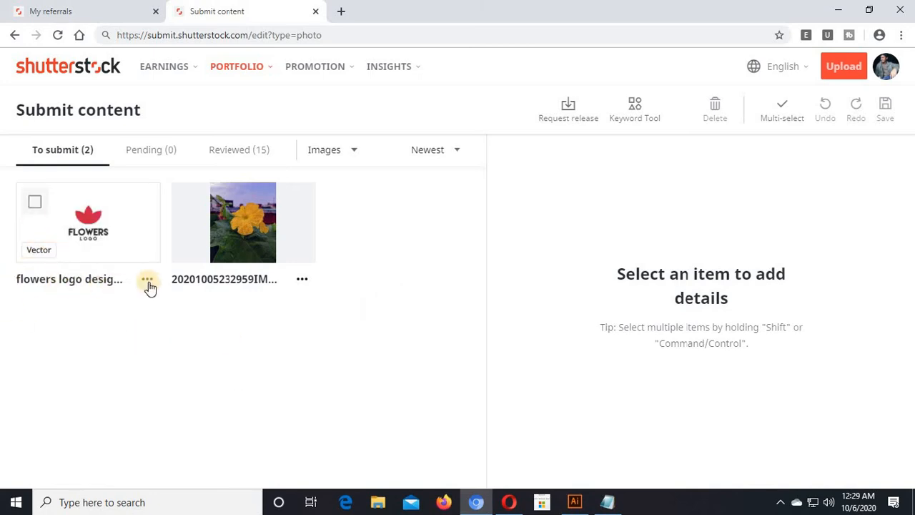
# - Select the uploaded FLOWERS logo vector and enter the description "flowers logo design images,photo & vector"
pyautogui.click(77, 236)
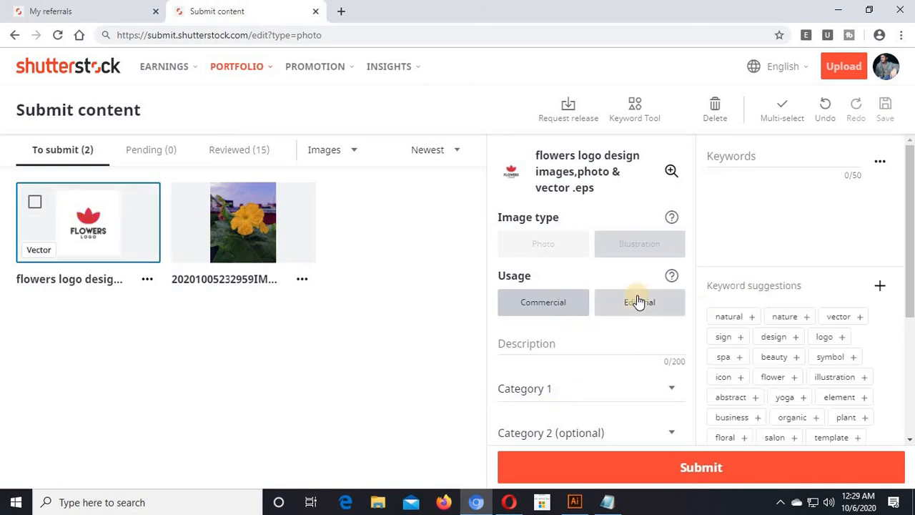
pyautogui.scroll(-1, 615, 293)
pyautogui.click(585, 281)
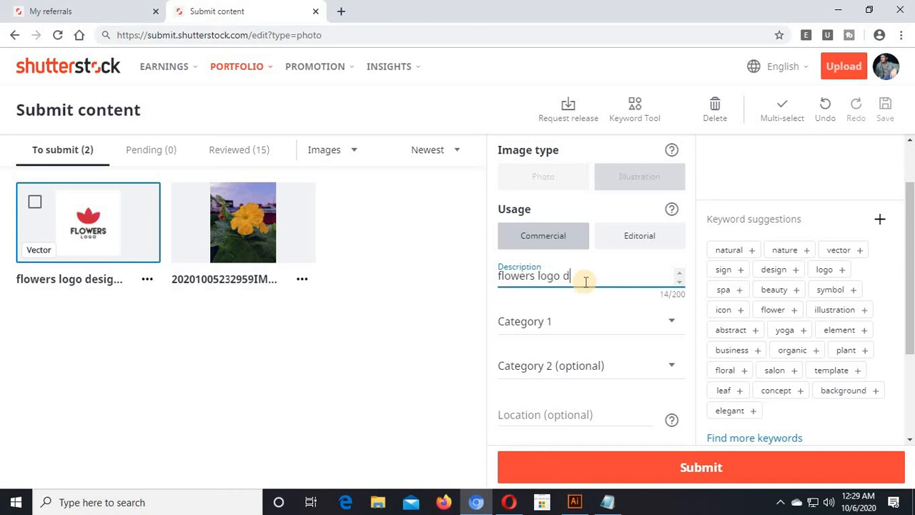
pyautogui.moveTo(599, 276); pyautogui.dragTo(578, 293)
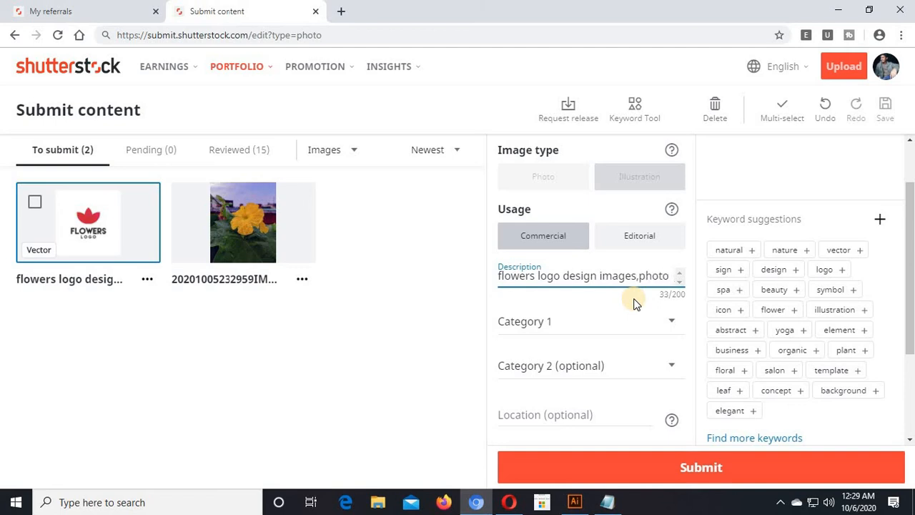
pyautogui.write('& vector')
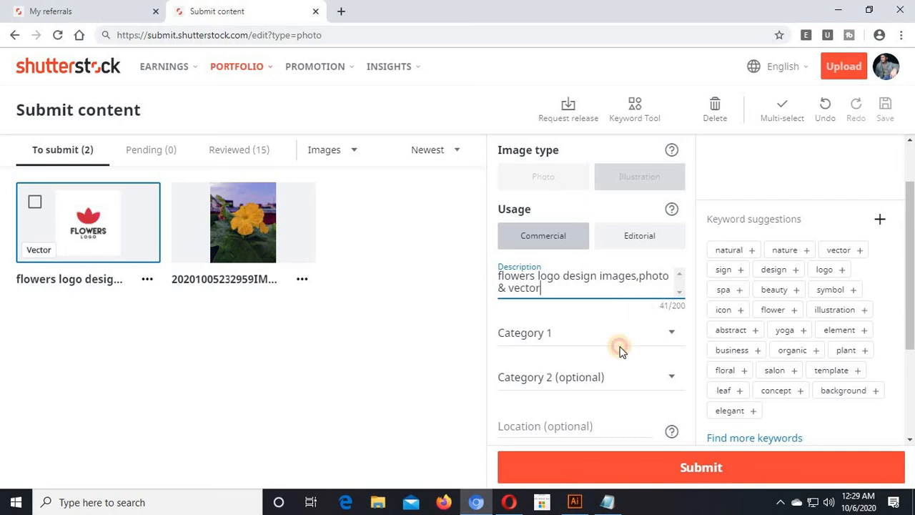
# - Set the FLOWERS logo vector's Category 1 to Nature
pyautogui.click(620, 351)
pyautogui.click(625, 337)
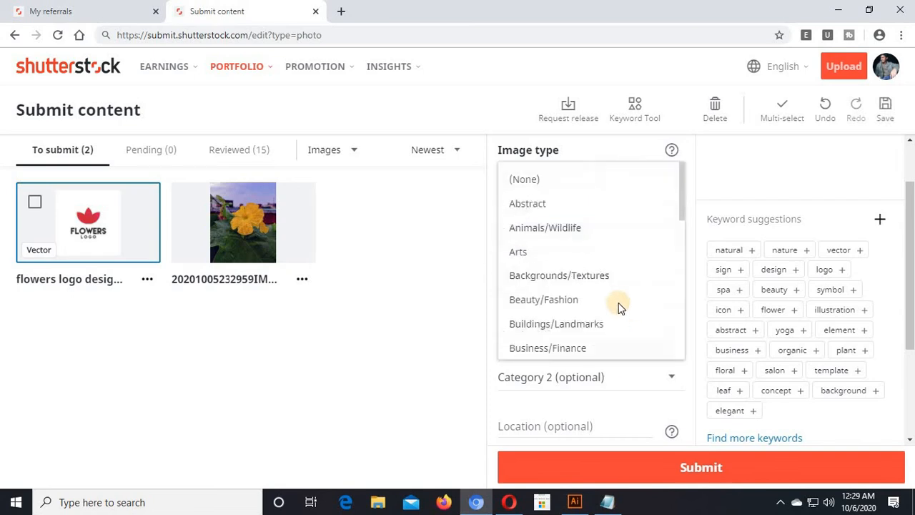
pyautogui.scroll(-1, 602, 300)
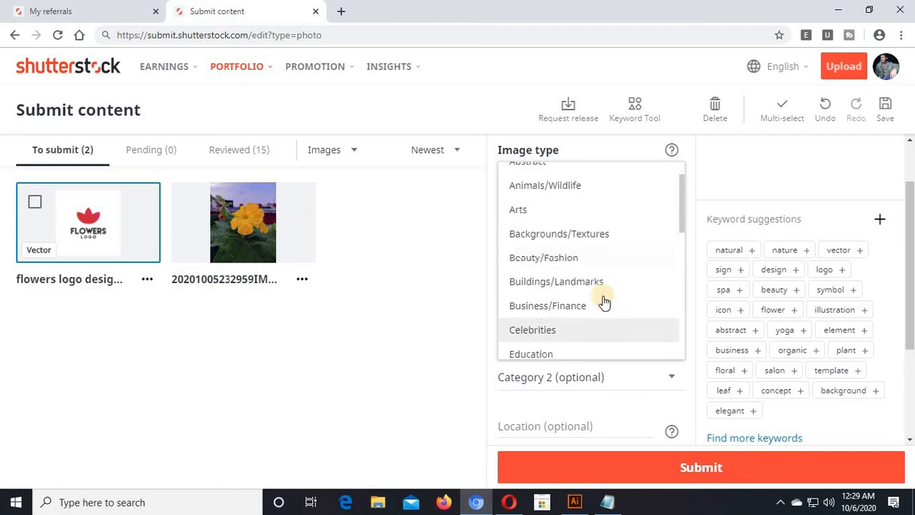
pyautogui.scroll(1, 562, 327)
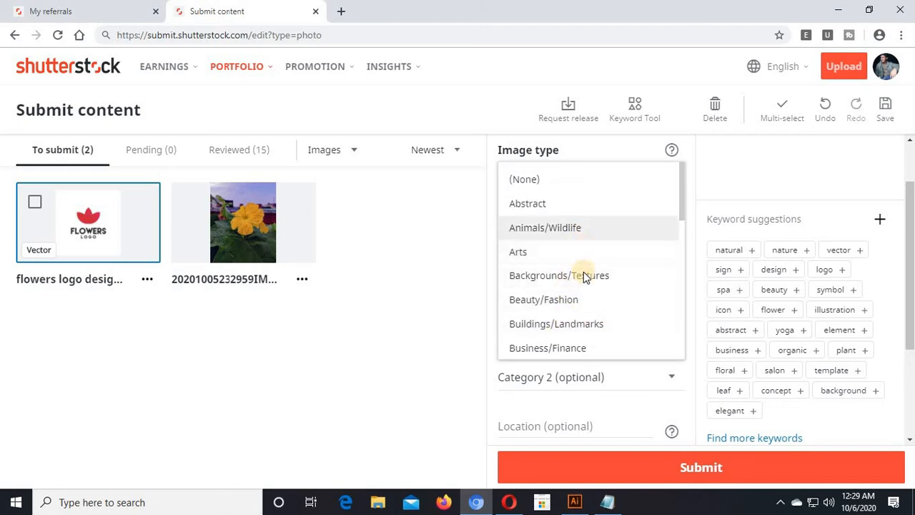
pyautogui.scroll(-3, 592, 282)
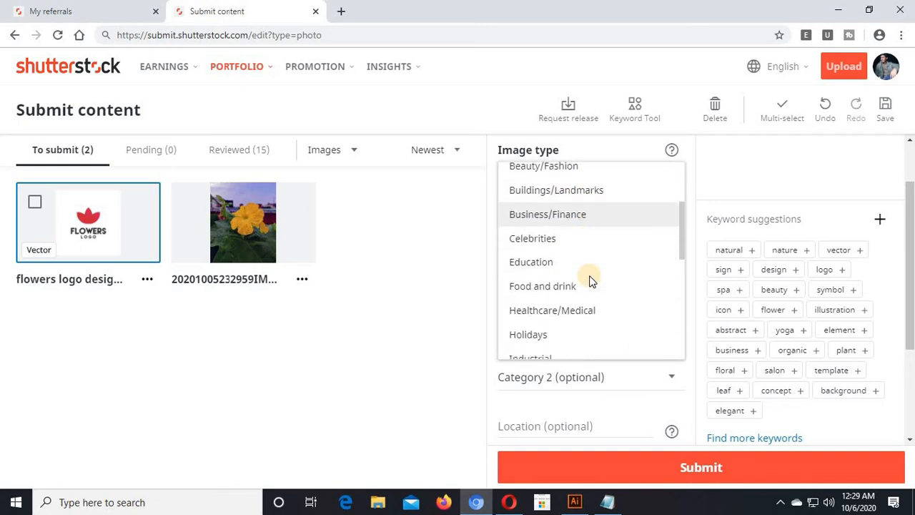
pyautogui.scroll(-2, 594, 279)
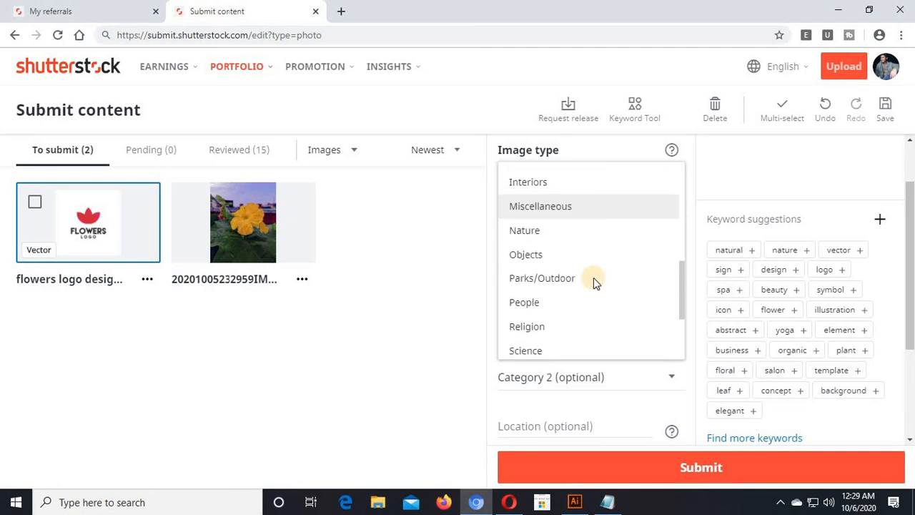
pyautogui.scroll(-1, 595, 277)
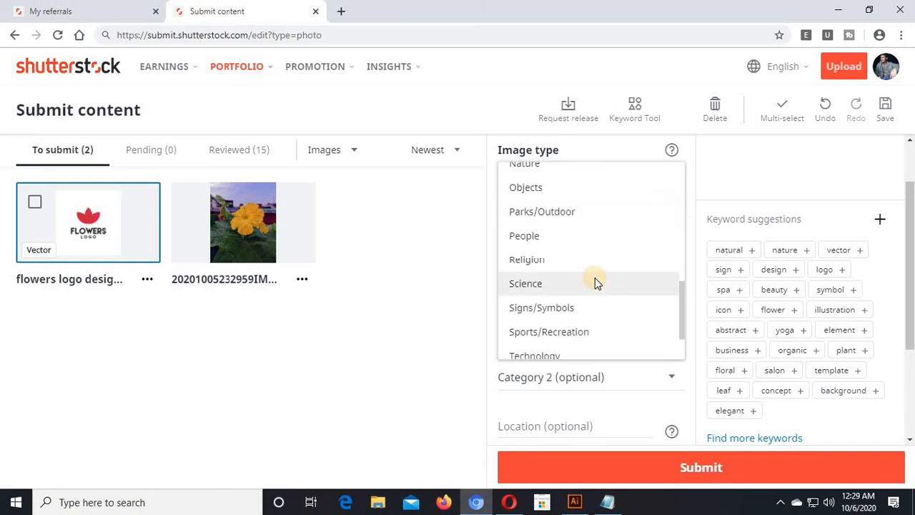
pyautogui.scroll(1, 591, 249)
pyautogui.click(591, 231)
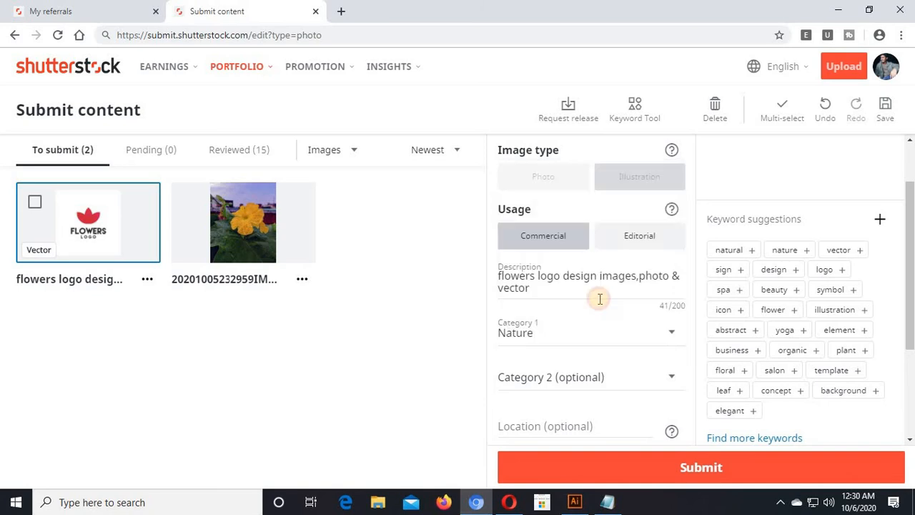
# - Set the optional Category 2 of the logo vector to Backgrounds/Textures
pyautogui.click(602, 388)
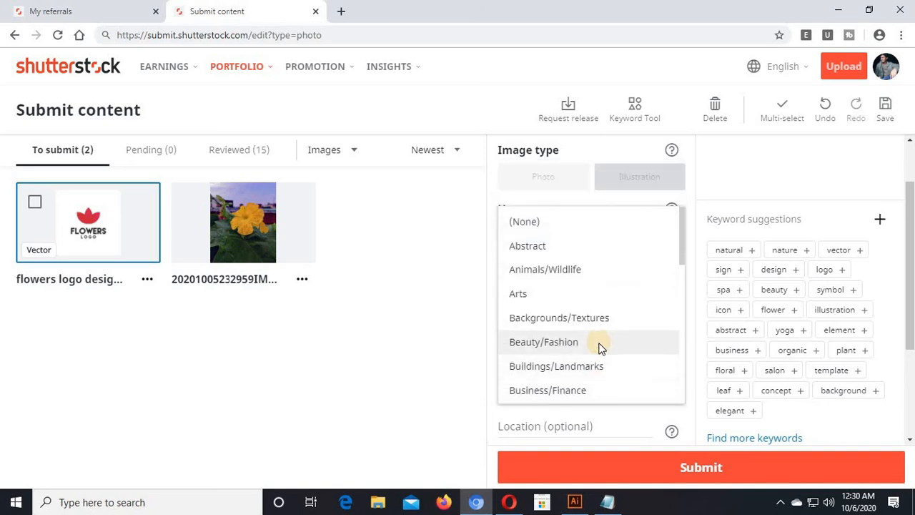
pyautogui.scroll(-4, 601, 357)
pyautogui.scroll(-2, 601, 349)
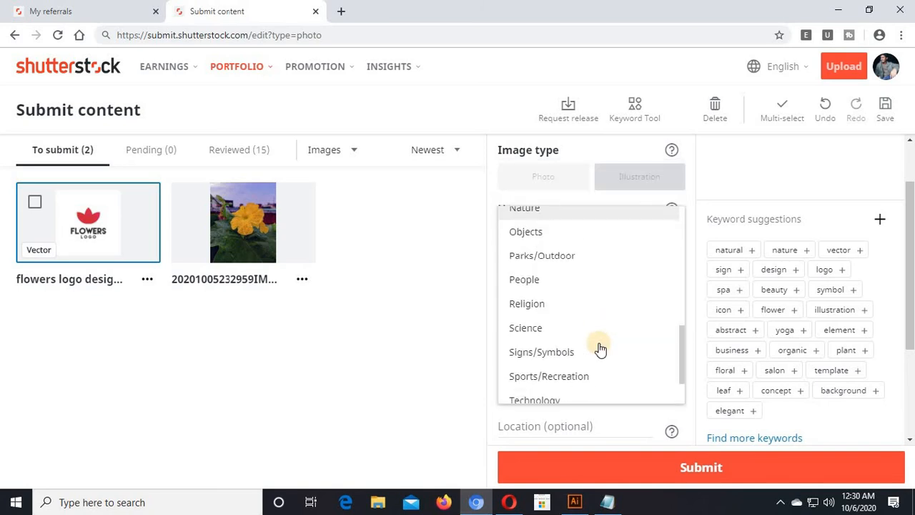
pyautogui.scroll(-1, 601, 348)
pyautogui.scroll(3, 601, 348)
pyautogui.scroll(2, 601, 349)
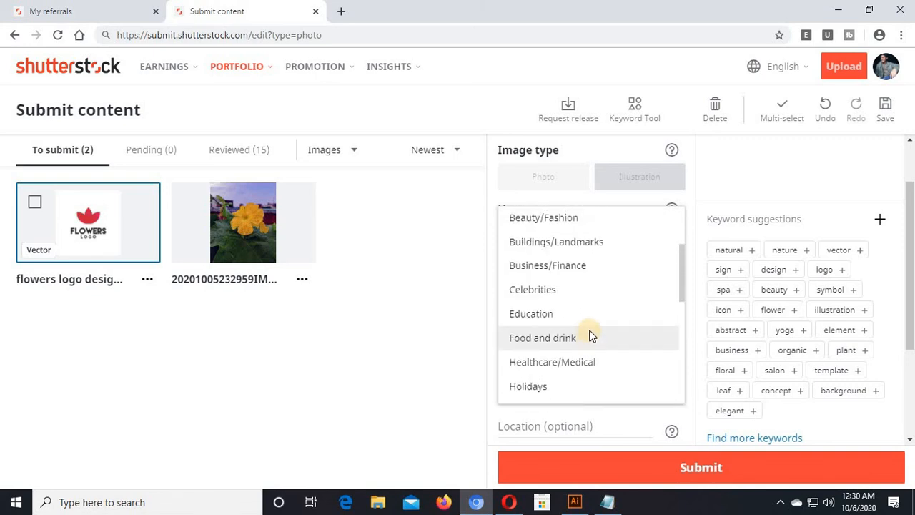
pyautogui.scroll(2, 590, 336)
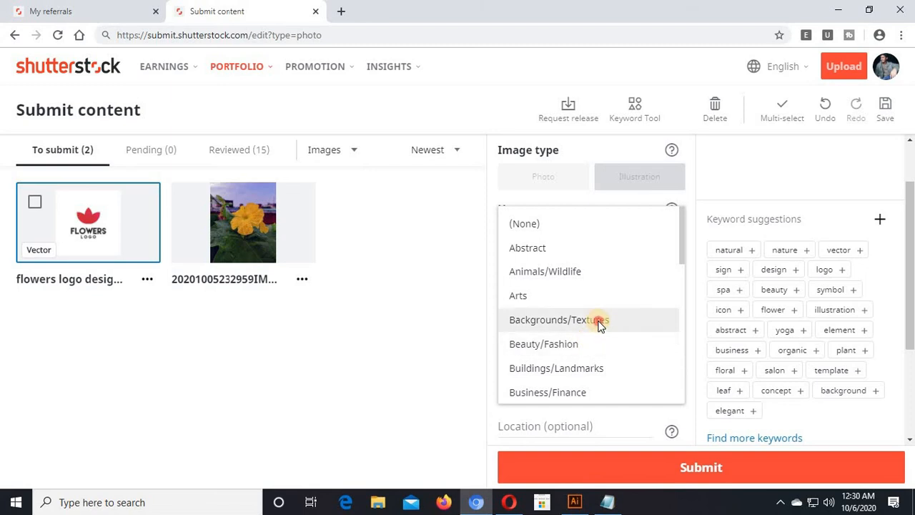
pyautogui.click(599, 326)
# - Add the suggested keywords natural, nature, vector, sign, design, logo and spa to the logo vector
pyautogui.scroll(-1, 598, 322)
pyautogui.scroll(1, 634, 351)
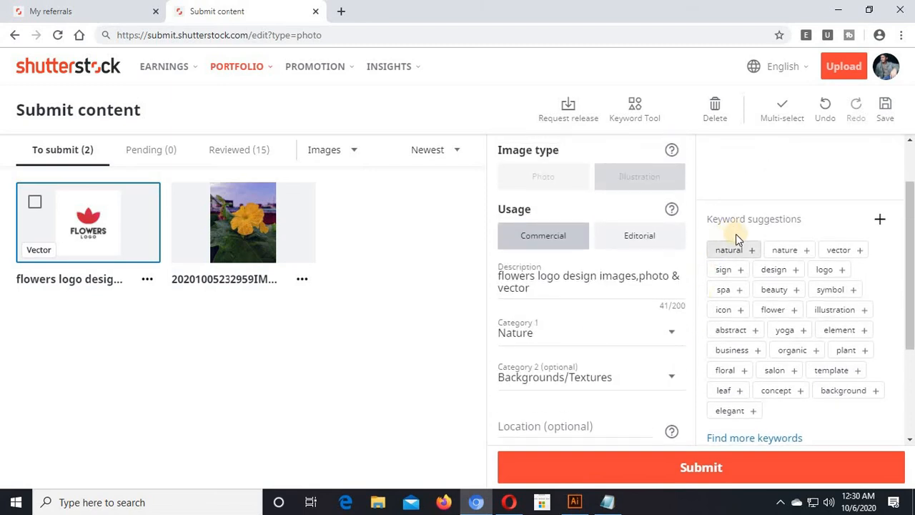
pyautogui.scroll(1, 736, 236)
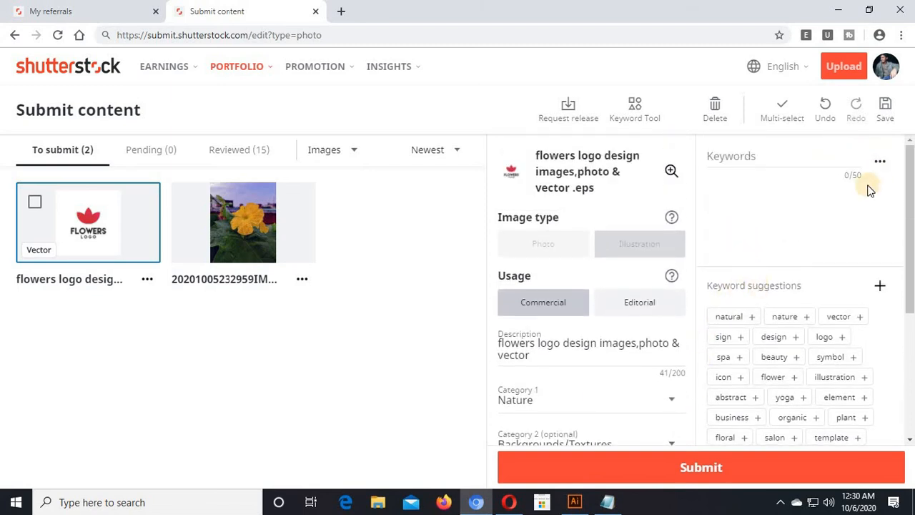
pyautogui.click(720, 319)
pyautogui.click(720, 320)
pyautogui.click(720, 320)
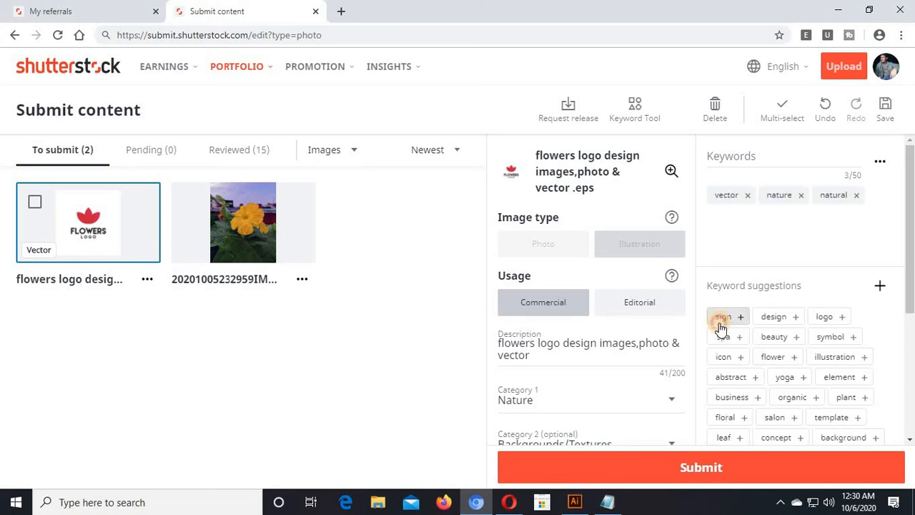
pyautogui.click(721, 322)
pyautogui.click(720, 322)
pyautogui.click(721, 321)
pyautogui.click(720, 322)
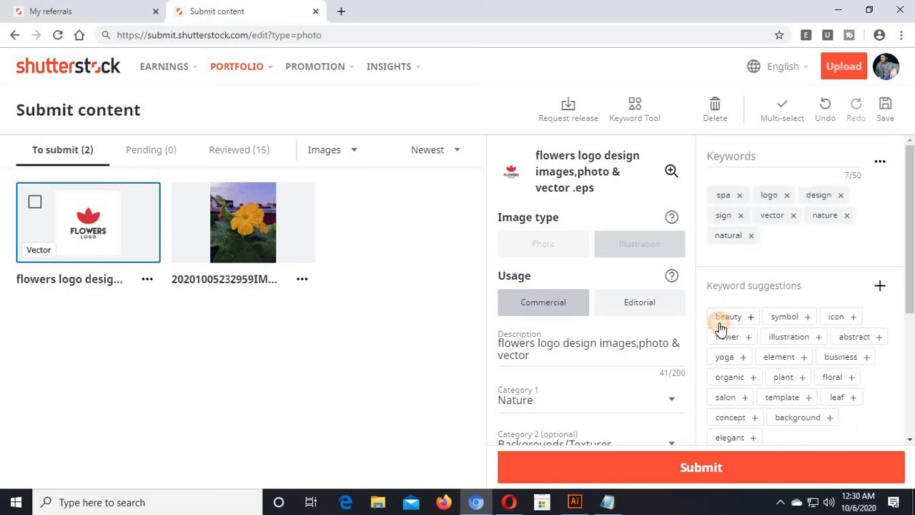
# - Add the suggested keywords beauty, symbol, icon, flower, illustration and abstract
pyautogui.click(721, 325)
pyautogui.click(721, 326)
pyautogui.click(721, 325)
pyautogui.click(725, 332)
pyautogui.click(724, 339)
pyautogui.click(722, 347)
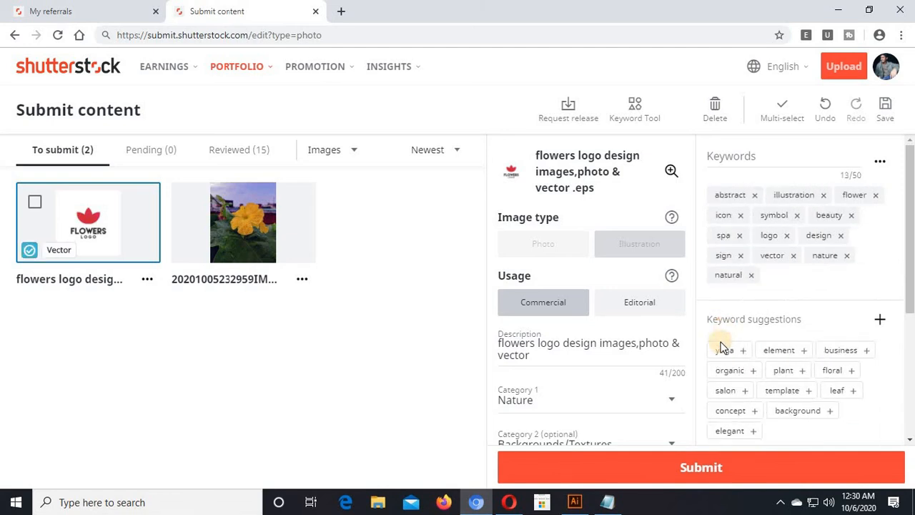
# - Add the suggested keywords yoga, element, business, organic, plant, floral, salon and template
pyautogui.click(722, 354)
pyautogui.click(723, 358)
pyautogui.click(724, 363)
pyautogui.click(724, 369)
pyautogui.click(724, 370)
pyautogui.click(724, 373)
pyautogui.click(725, 386)
pyautogui.click(727, 390)
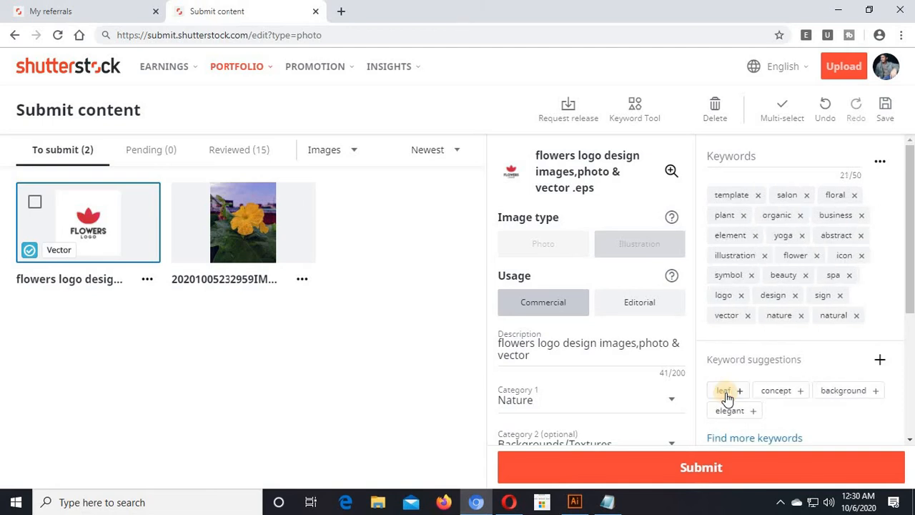
# - Add the remaining suggested keywords leaf, concept, background and elegant
pyautogui.click(725, 390)
pyautogui.click(726, 412)
pyautogui.click(725, 413)
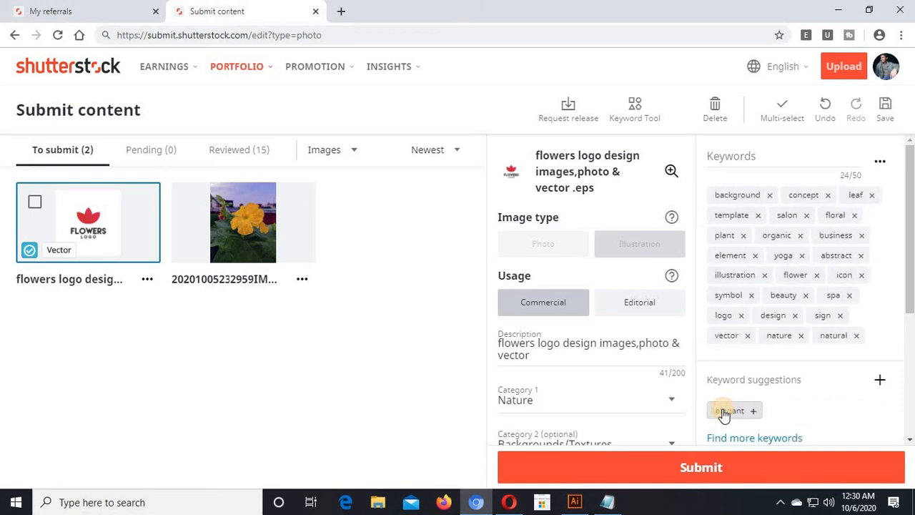
pyautogui.click(731, 407)
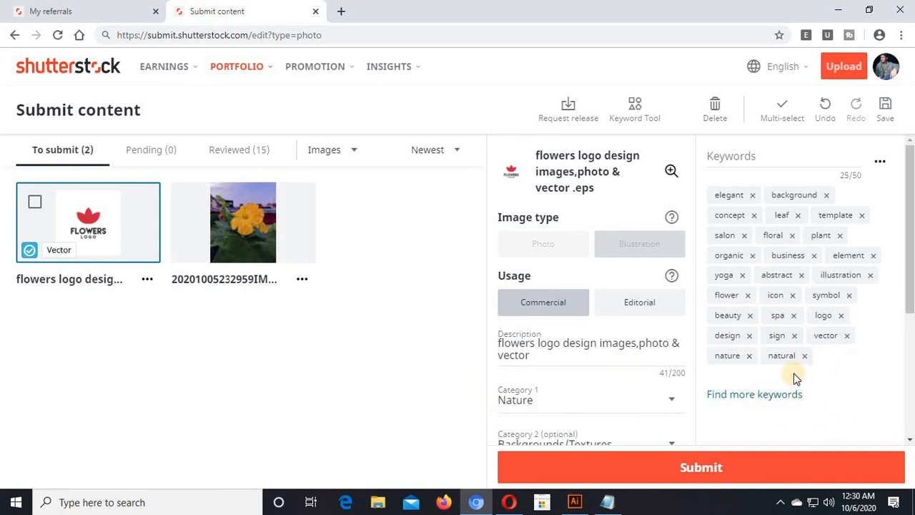
# - Find more keywords with the Keyword tool by selecting the first three visually similar flower logos
pyautogui.click(743, 395)
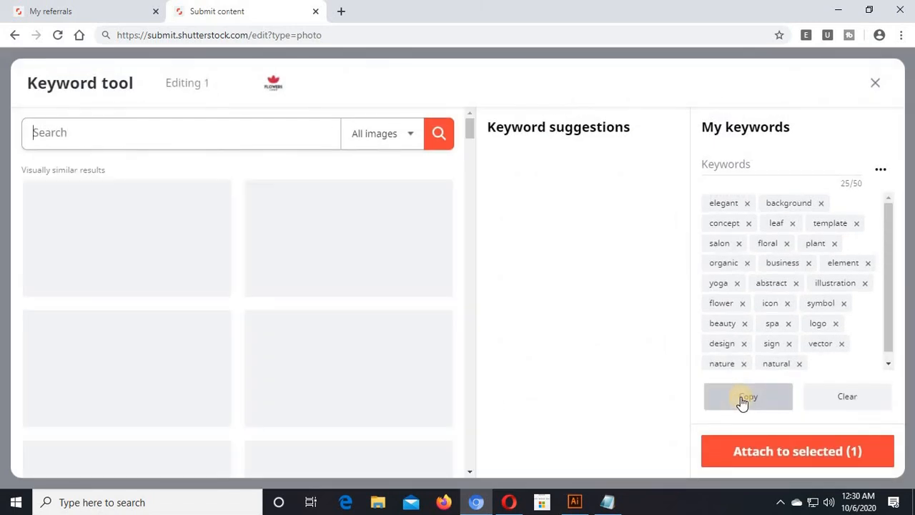
pyautogui.moveTo(282, 92)
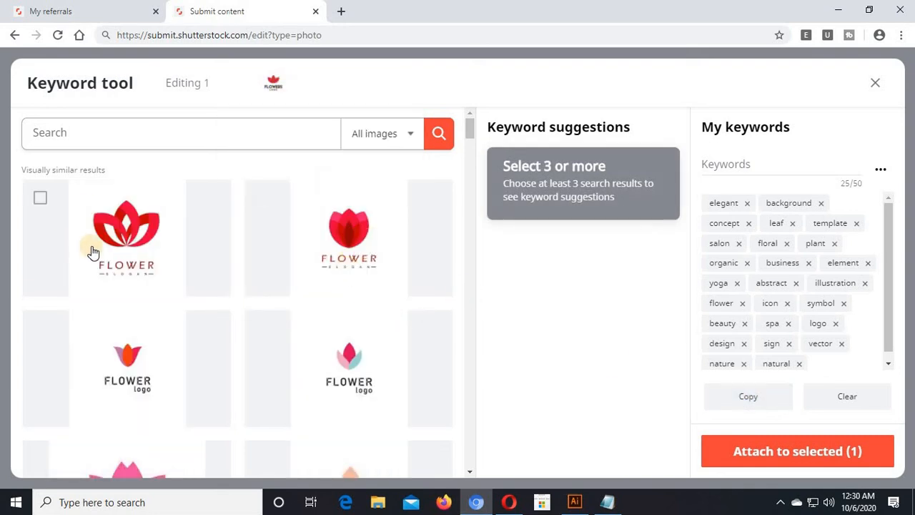
pyautogui.click(127, 236)
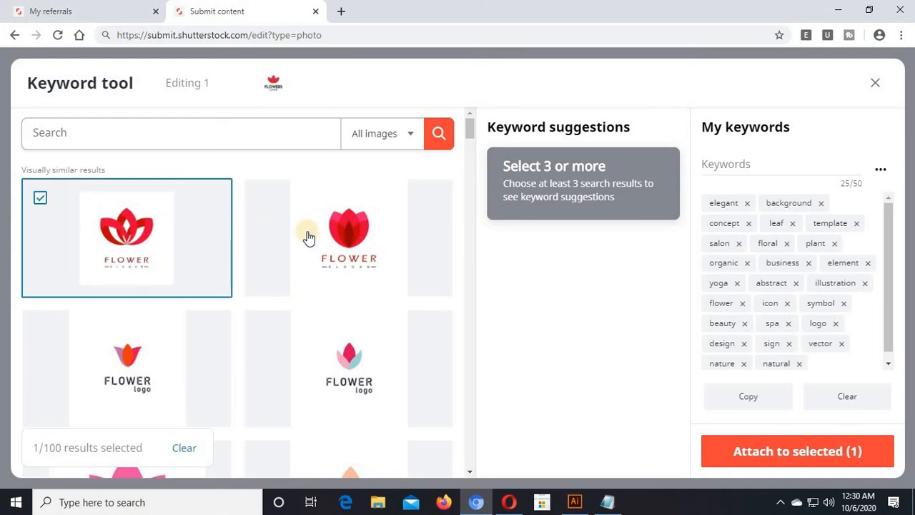
pyautogui.click(317, 236)
pyautogui.click(123, 370)
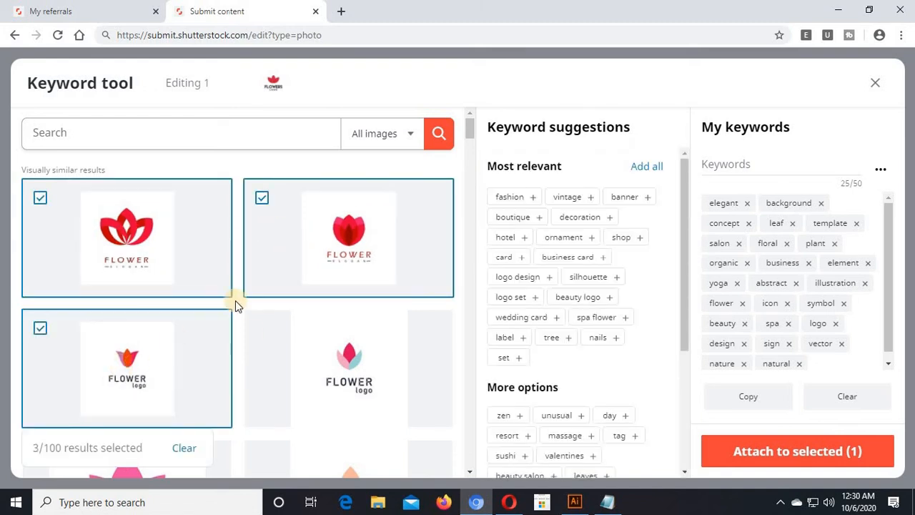
pyautogui.scroll(-3, 622, 354)
pyautogui.scroll(3, 625, 357)
# - Add the most relevant keywords fashion, vintage, banner, boutique, decoration, hotel, ornament, shop and card to the keyword list
pyautogui.click(508, 201)
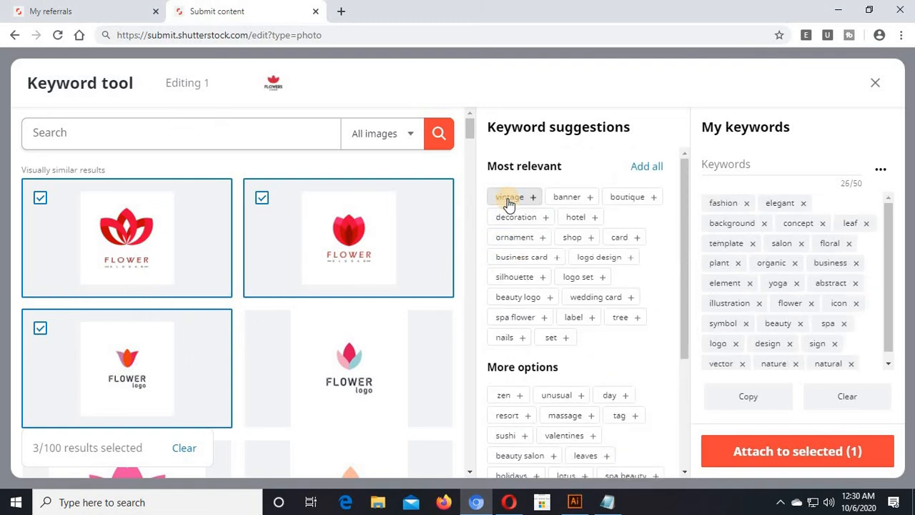
pyautogui.click(510, 202)
pyautogui.click(509, 201)
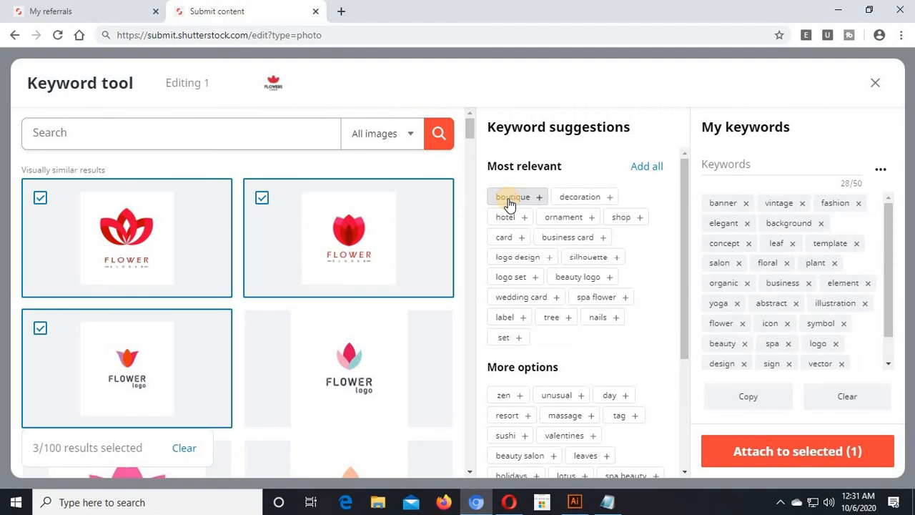
pyautogui.click(510, 202)
pyautogui.click(511, 202)
pyautogui.click(510, 203)
pyautogui.click(511, 203)
pyautogui.click(510, 202)
pyautogui.click(510, 202)
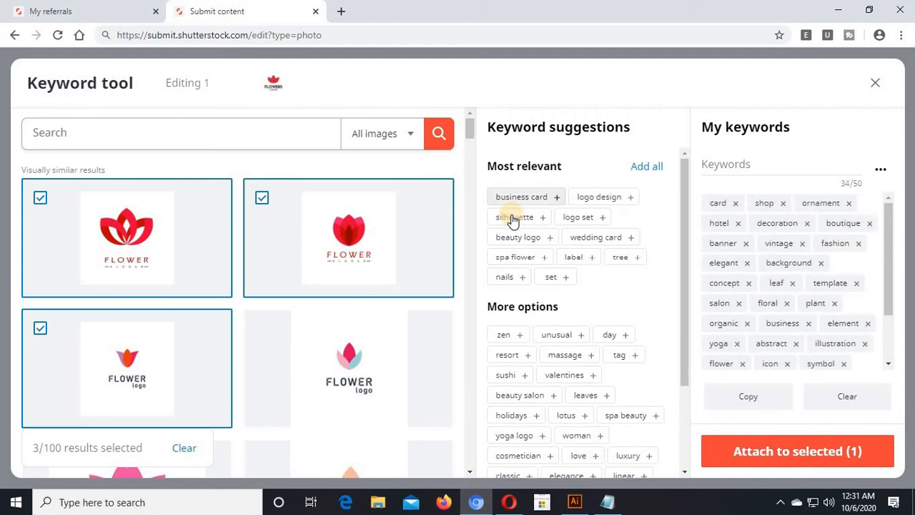
# - Add the most relevant keywords logo design, beauty logo, wedding card, spa flower, label, tree and nails
pyautogui.click(581, 197)
pyautogui.click(578, 216)
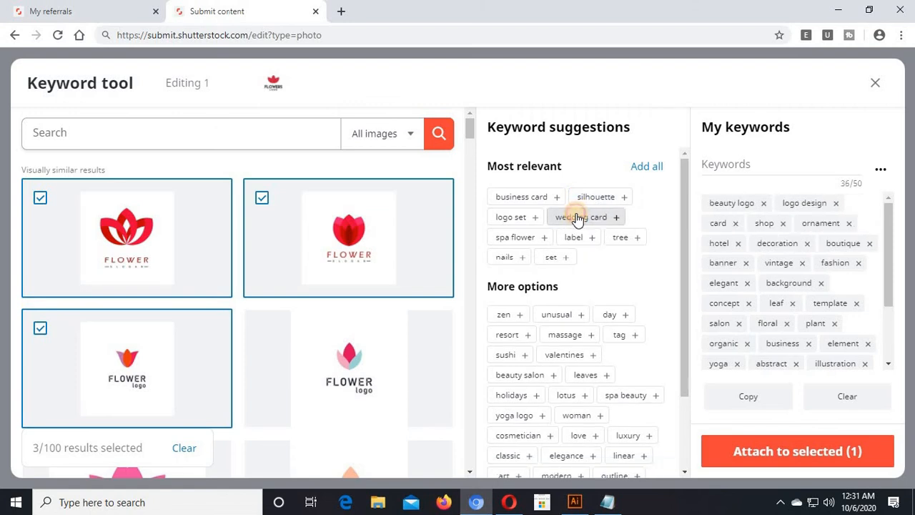
pyautogui.click(578, 216)
pyautogui.click(572, 219)
pyautogui.click(569, 220)
pyautogui.click(569, 222)
pyautogui.click(568, 218)
# - Add the additional keyword options unusual, day, resort, valentines, beauty salon, leaves, holidays, lotus and spa beauty
pyautogui.click(557, 276)
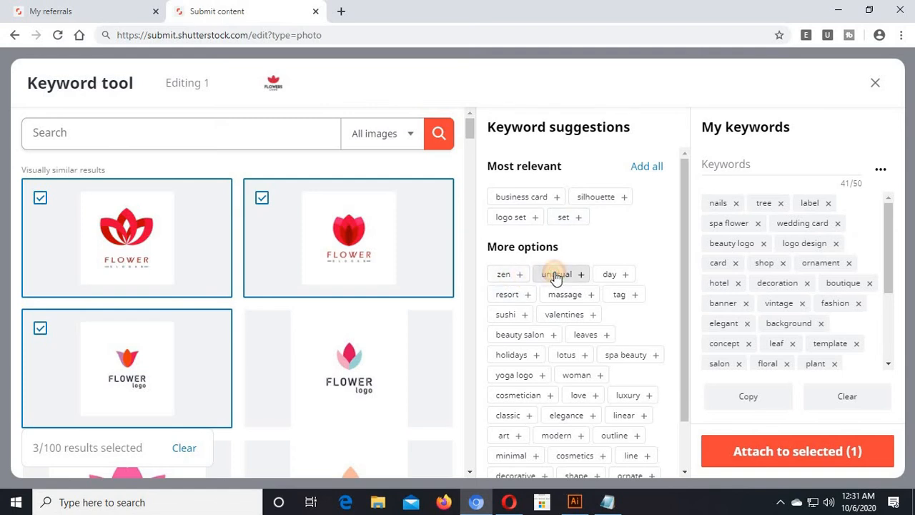
pyautogui.click(552, 276)
pyautogui.click(552, 276)
pyautogui.click(554, 299)
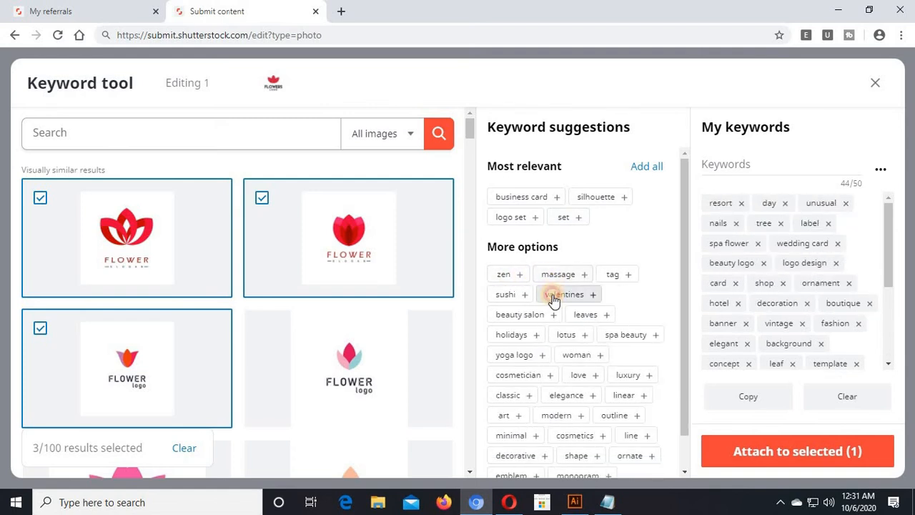
pyautogui.click(554, 299)
pyautogui.click(554, 299)
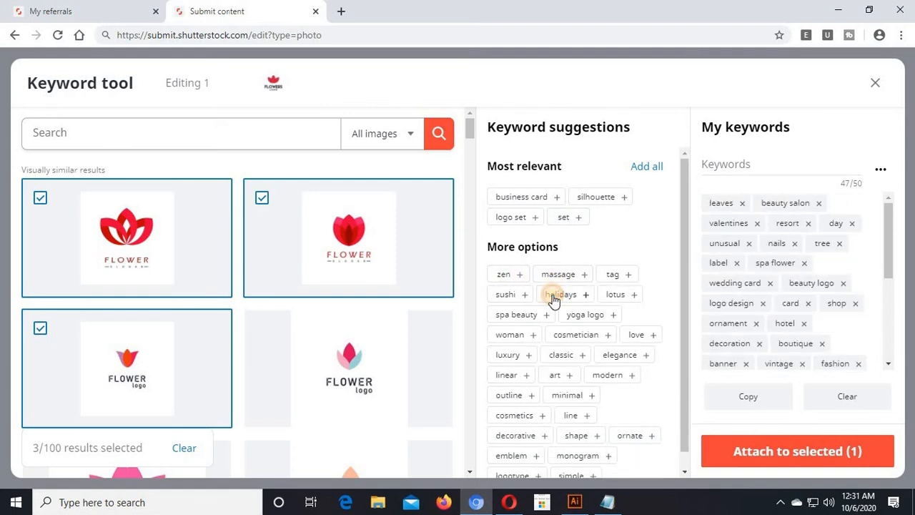
pyautogui.click(554, 298)
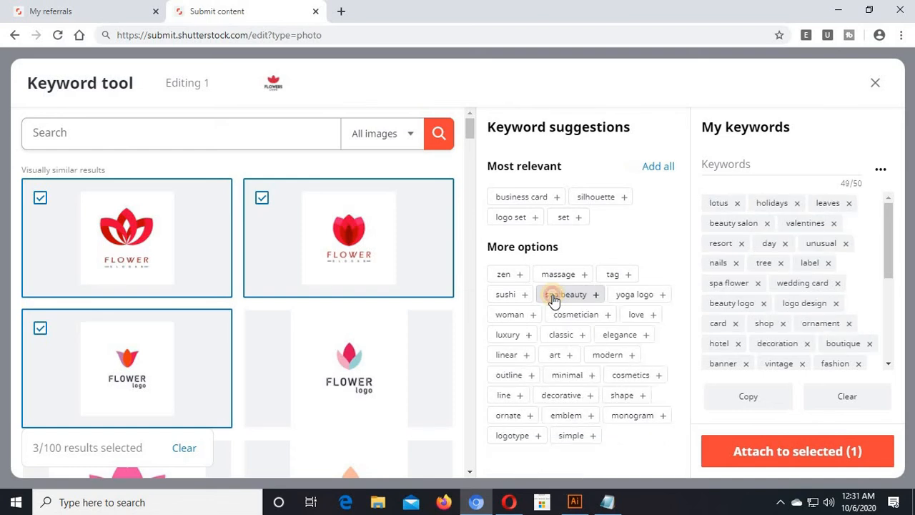
pyautogui.click(554, 299)
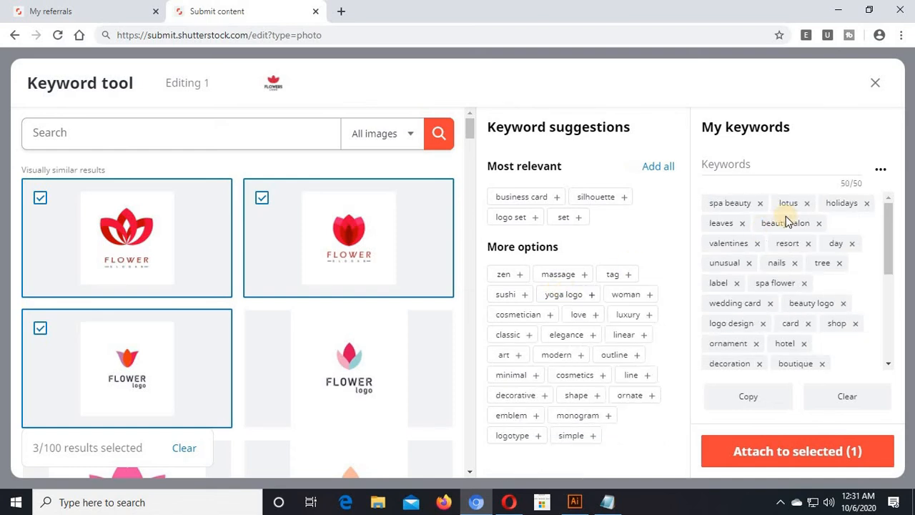
# - Attach the collected keywords to the selected logo vector and review its submission details
pyautogui.click(803, 458)
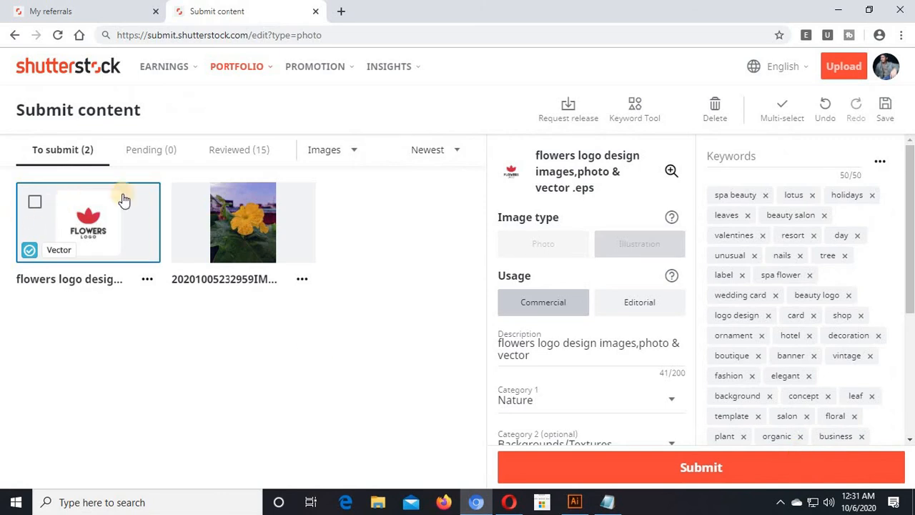
pyautogui.scroll(-1, 624, 355)
pyautogui.scroll(1, 622, 354)
pyautogui.scroll(-3, 617, 369)
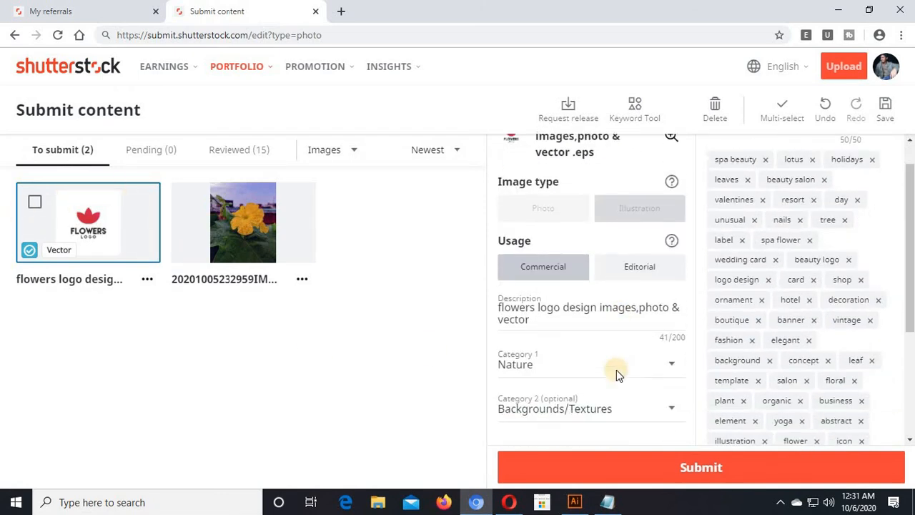
pyautogui.scroll(3, 612, 309)
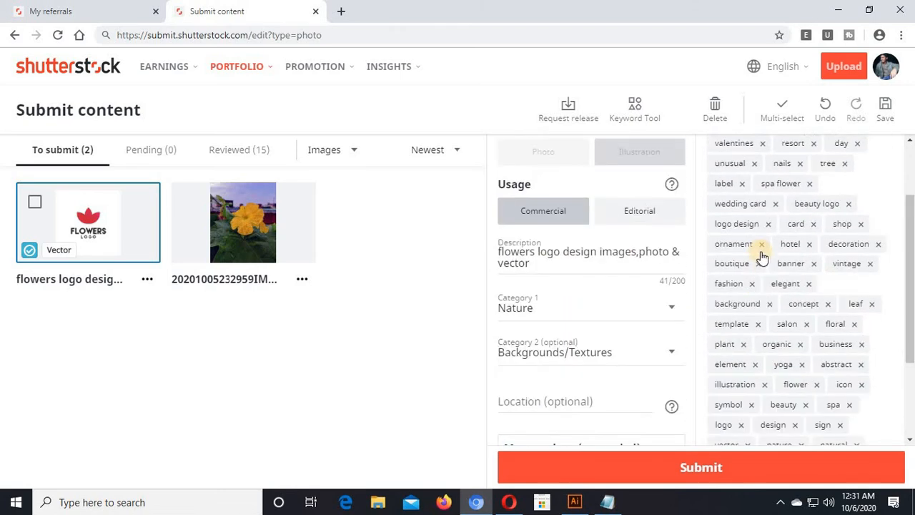
# - Submit the flowers logo vector for review with its usage set to Commercial
pyautogui.click(30, 251)
pyautogui.click(561, 306)
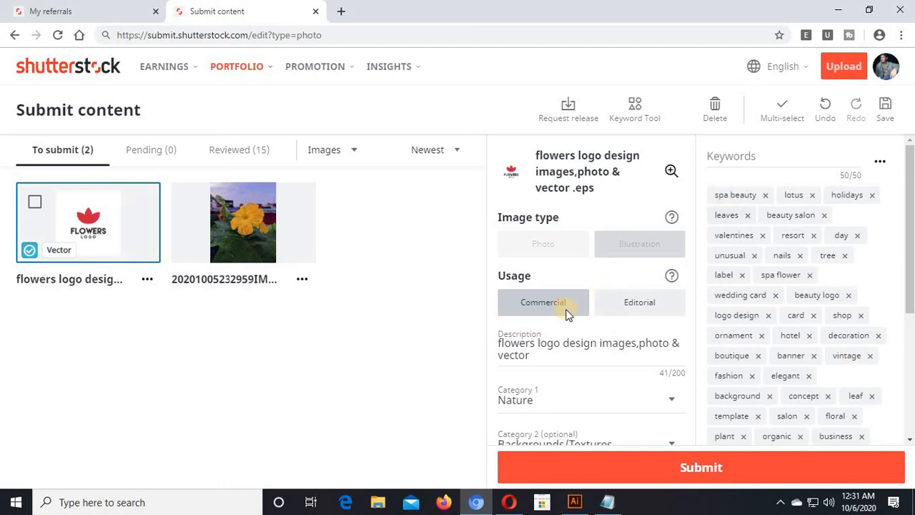
pyautogui.click(527, 344)
pyautogui.click(692, 469)
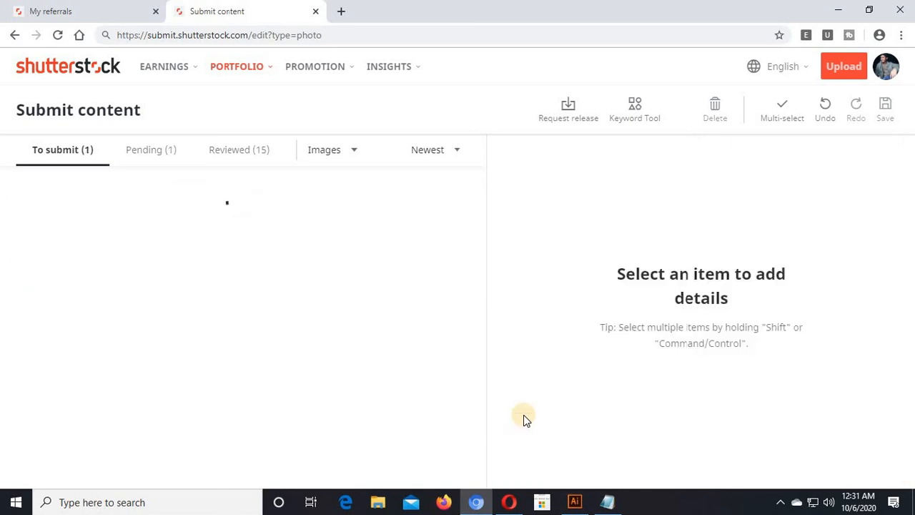
# - Check the pending submissions for the flowers logo and read the notice about the review time
pyautogui.click(154, 159)
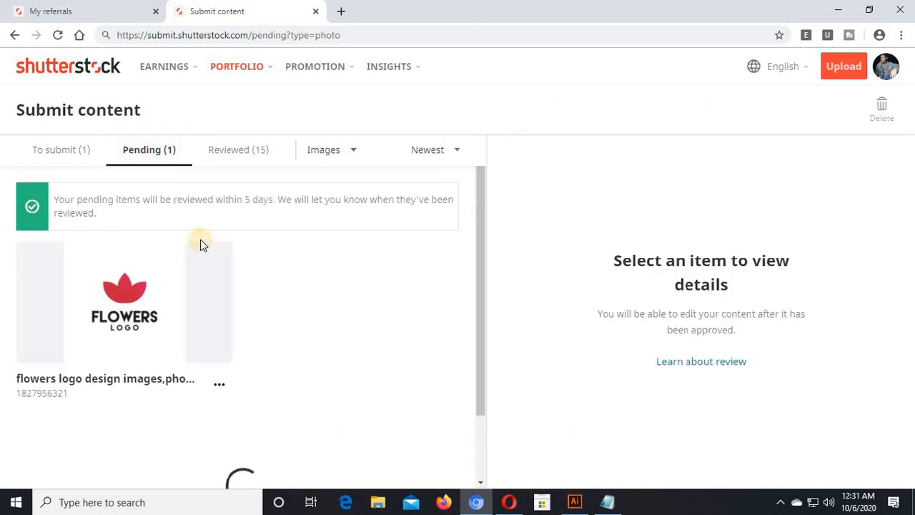
pyautogui.moveTo(96, 215); pyautogui.dragTo(47, 197)
pyautogui.click(372, 284)
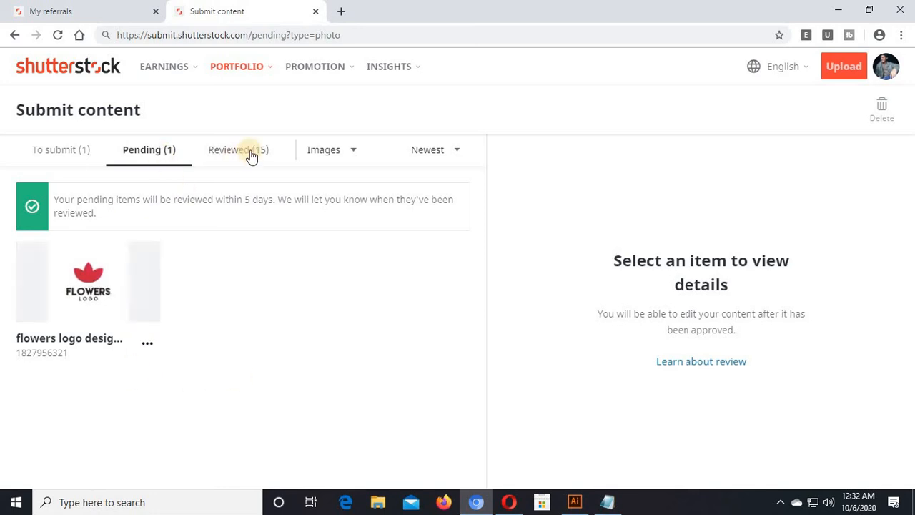
pyautogui.click(122, 13)
pyautogui.click(212, 9)
# - Examine the reviewed images, comparing the approval notes and rejection reasons of the listed items
pyautogui.click(249, 152)
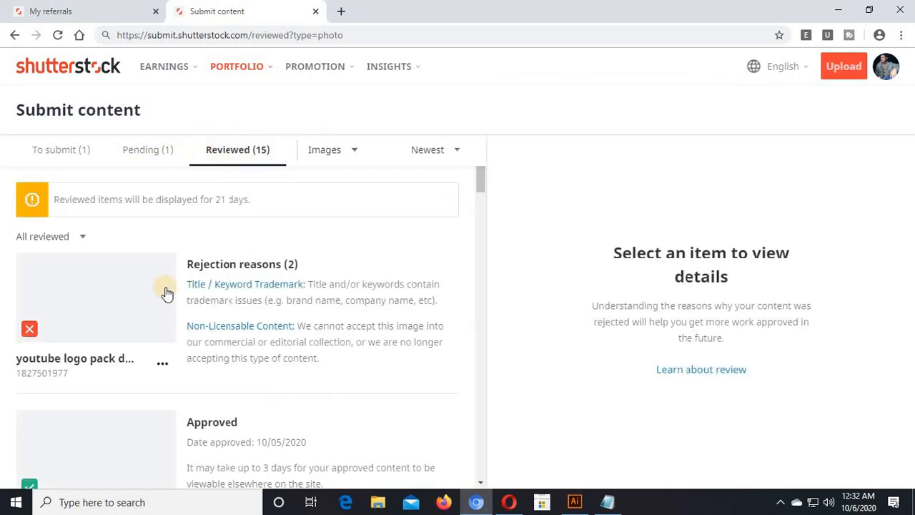
pyautogui.scroll(-2, 347, 315)
pyautogui.scroll(1, 362, 301)
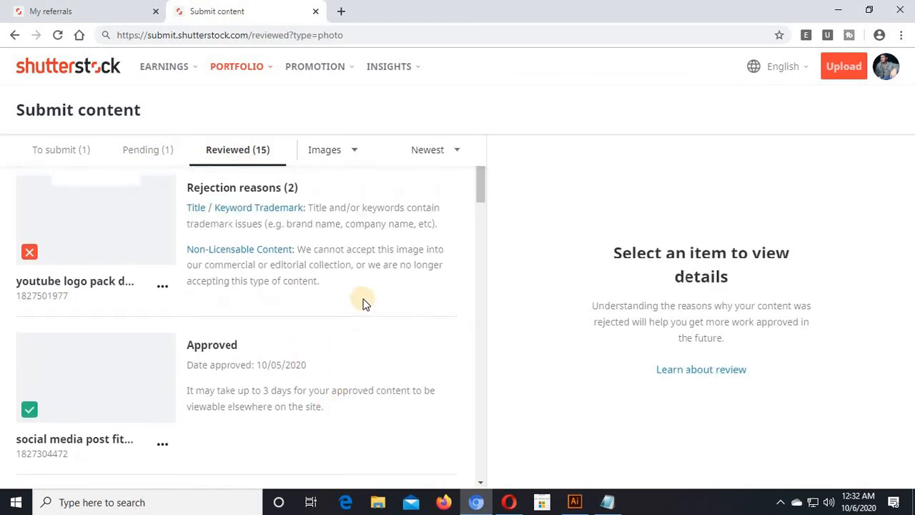
pyautogui.scroll(-1, 358, 357)
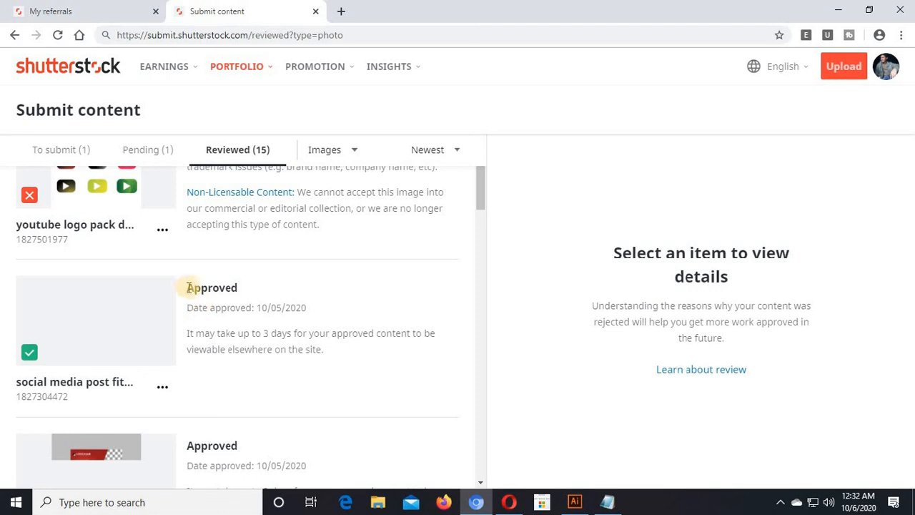
pyautogui.moveTo(184, 293); pyautogui.dragTo(241, 288)
pyautogui.click(102, 329)
pyautogui.scroll(-1, 164, 288)
pyautogui.scroll(-2, 212, 386)
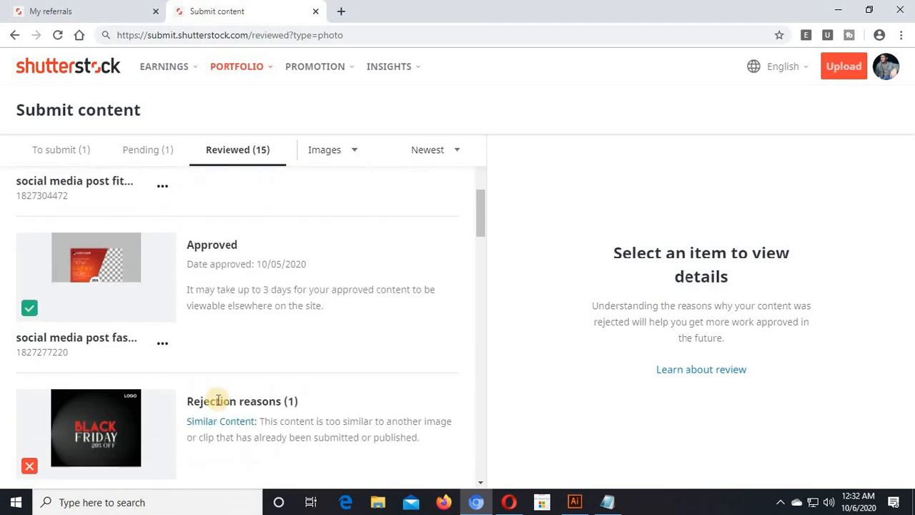
pyautogui.scroll(5, 299, 373)
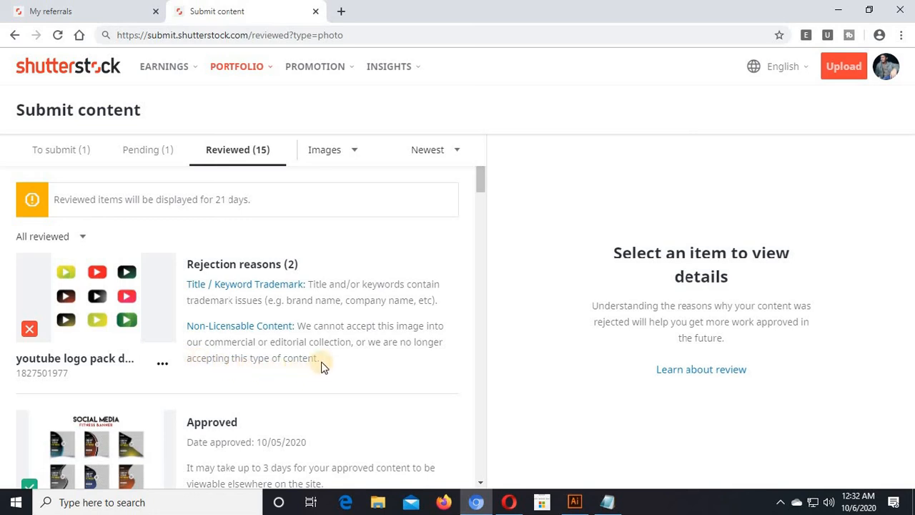
# - Read the rejection reasons given for the YouTube logo pack in the reviewed images
pyautogui.scroll(-1, 390, 300)
pyautogui.moveTo(220, 197); pyautogui.dragTo(357, 198)
pyautogui.click(380, 290)
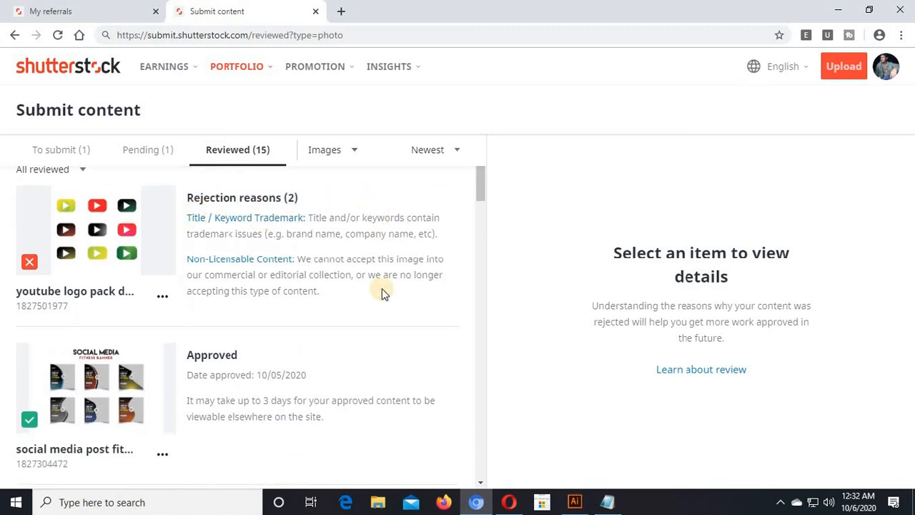
pyautogui.scroll(1, 350, 299)
pyautogui.moveTo(191, 264); pyautogui.dragTo(372, 263)
pyautogui.click(372, 268)
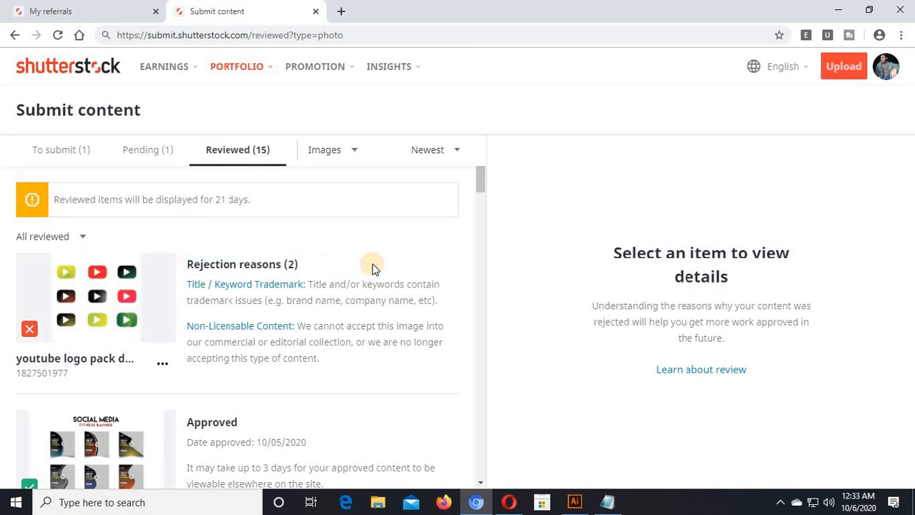
pyautogui.click(143, 7)
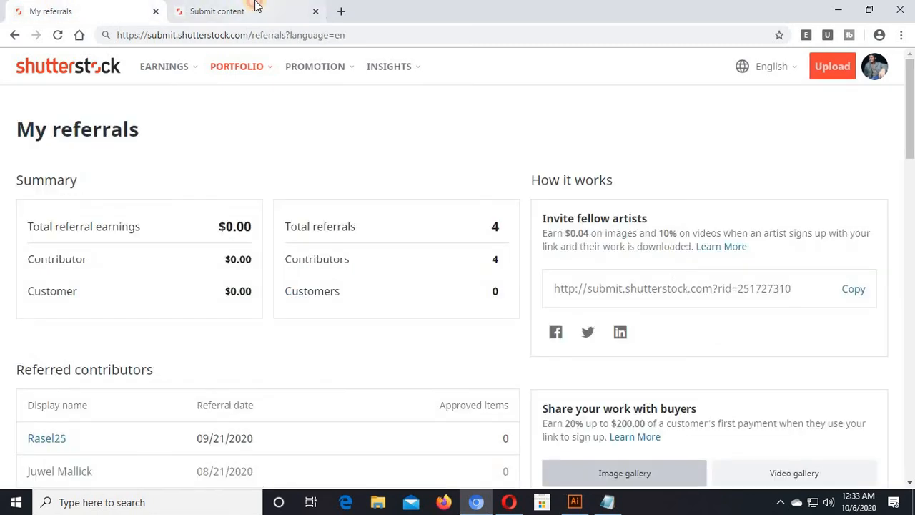
pyautogui.click(253, 7)
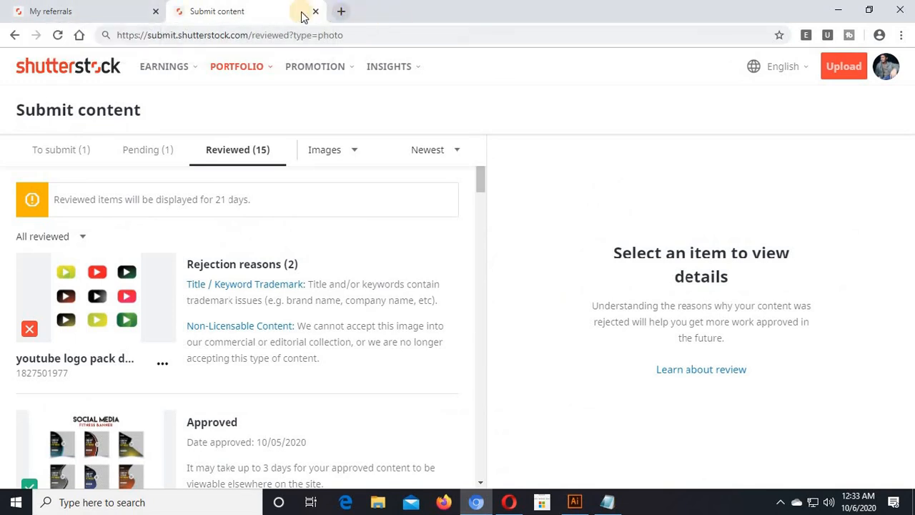